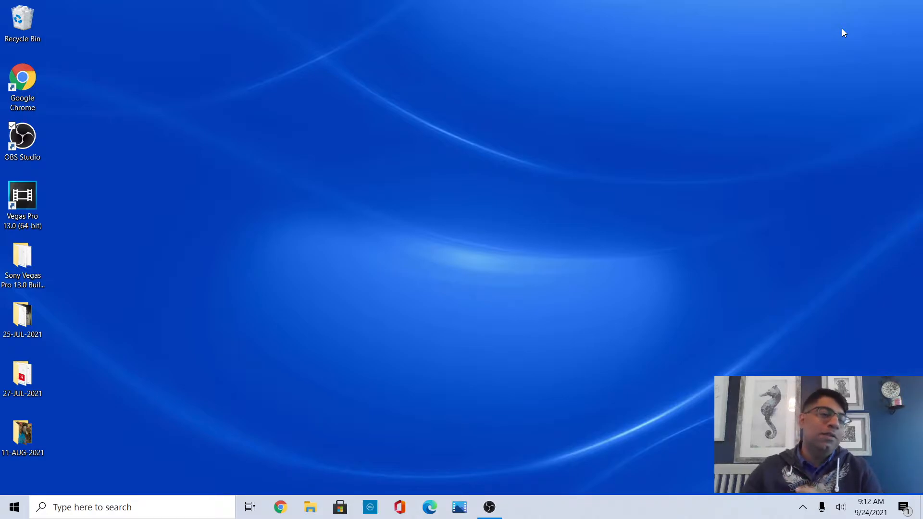
Open Google Chrome, maximize its window, and go to YouTube from the bookmarks.
left_click(24, 139)
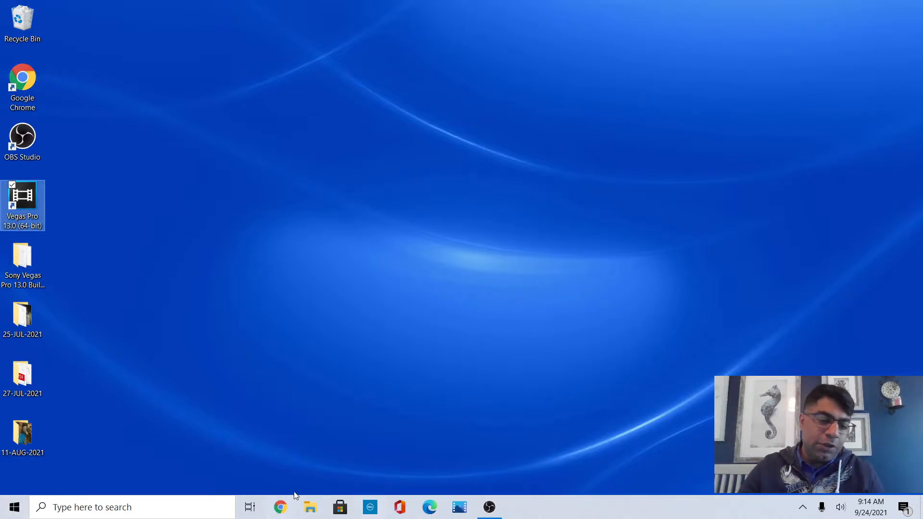
left_click(277, 513)
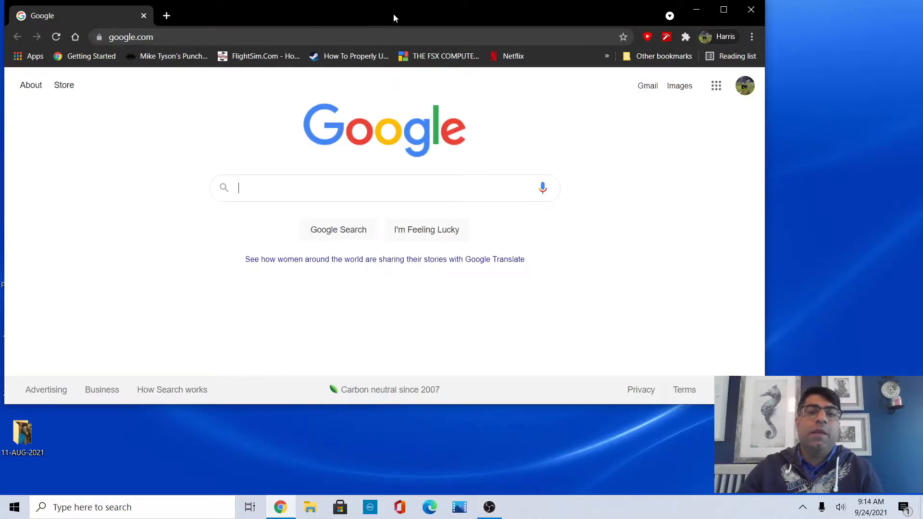
double_click(393, 13)
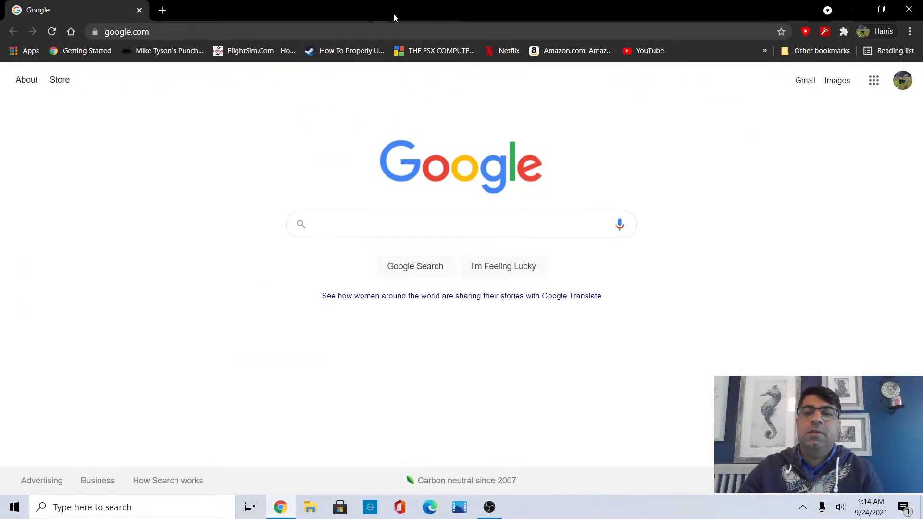
left_click(652, 53)
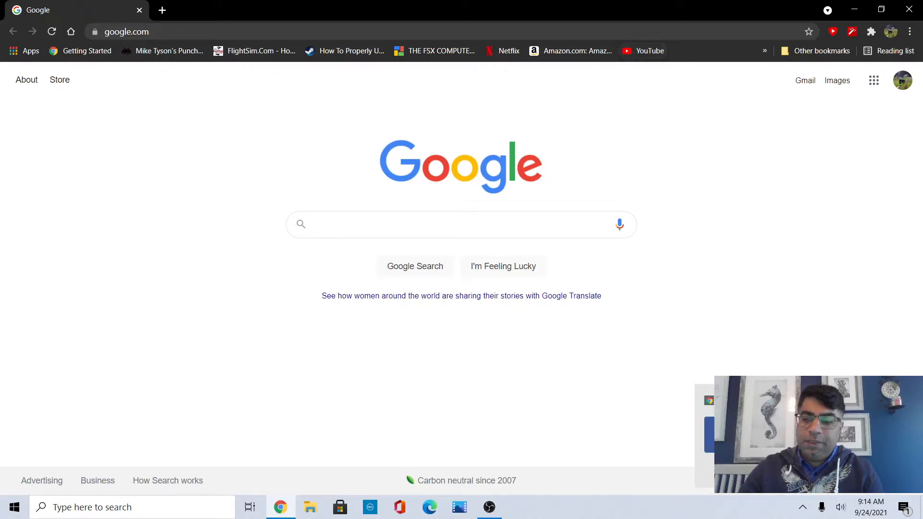
left_click(644, 51)
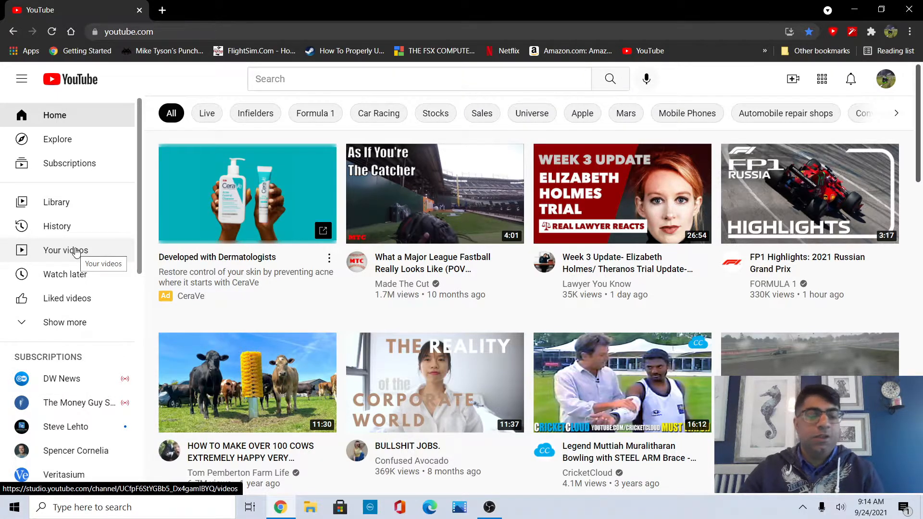
Open YouTube Studio's Audio library from Your videos, closing the original YouTube tab.
left_click(77, 254)
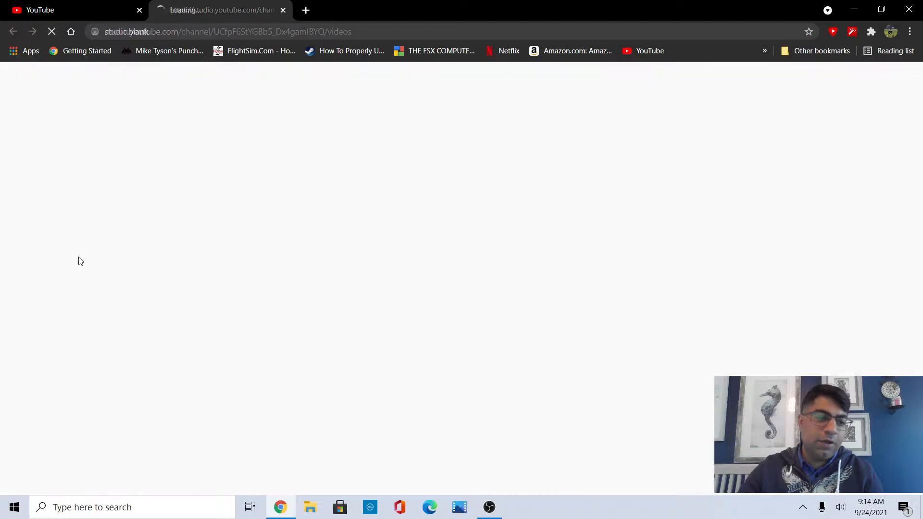
left_click(139, 9)
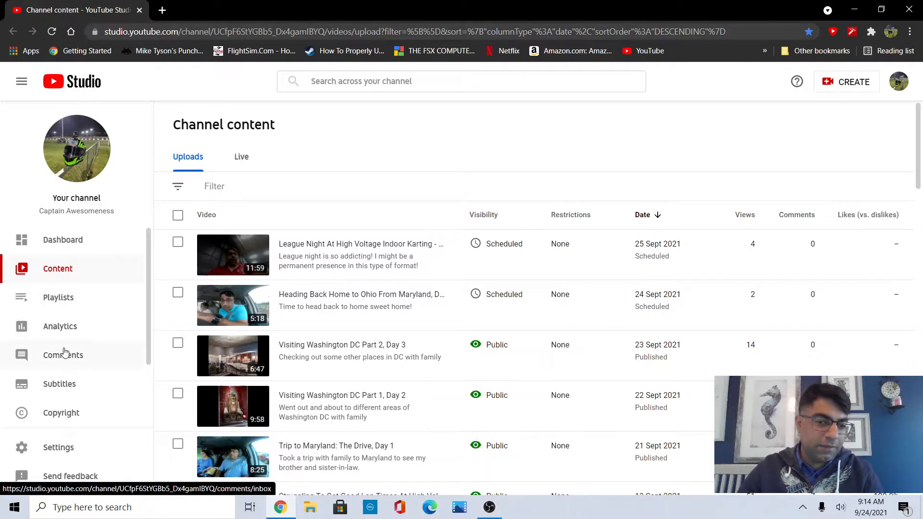
scroll(62, 354, "down", 3)
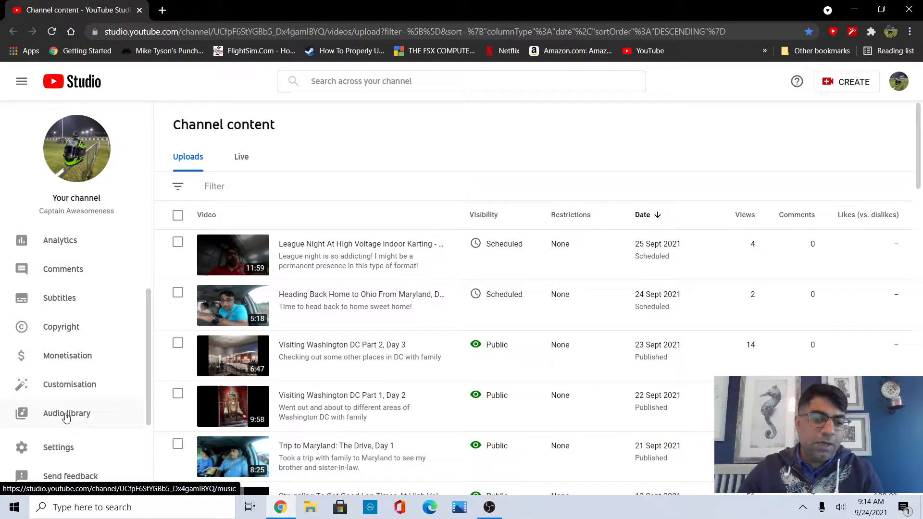
left_click(66, 417)
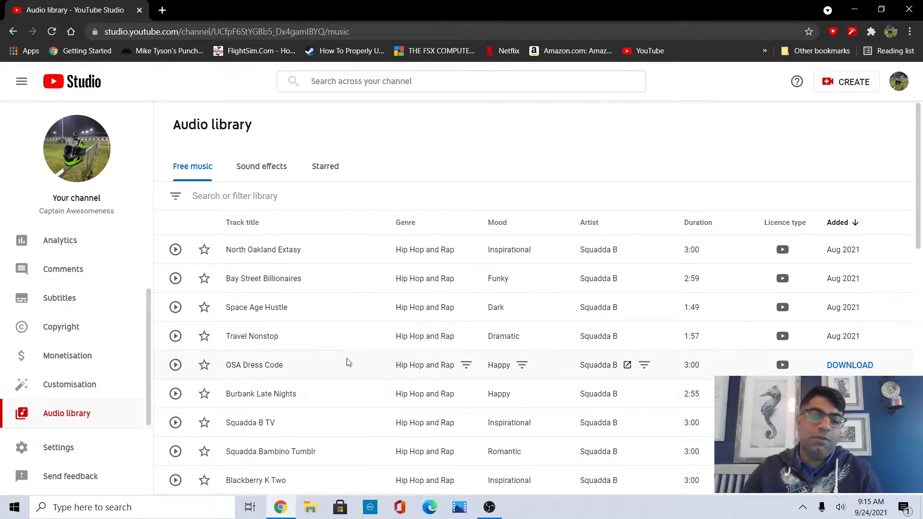
Minimize the browser and launch Vegas Pro 13.0 from the desktop.
left_click(855, 9)
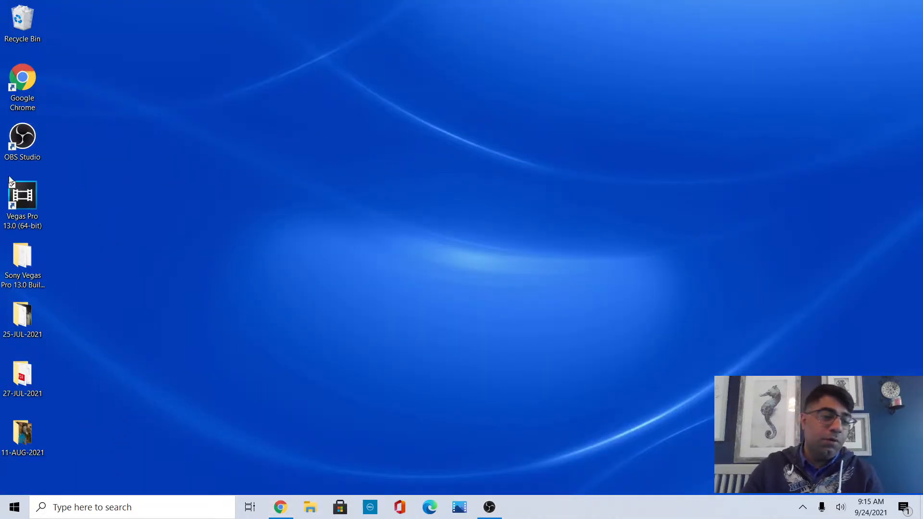
double_click(22, 197)
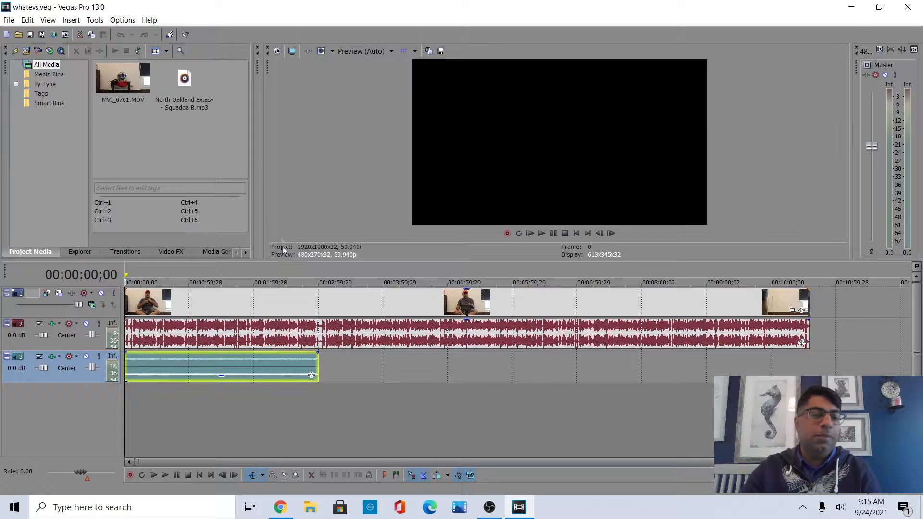
Close the open project and start a new project, setting its settings as the default for all new projects.
left_click(7, 20)
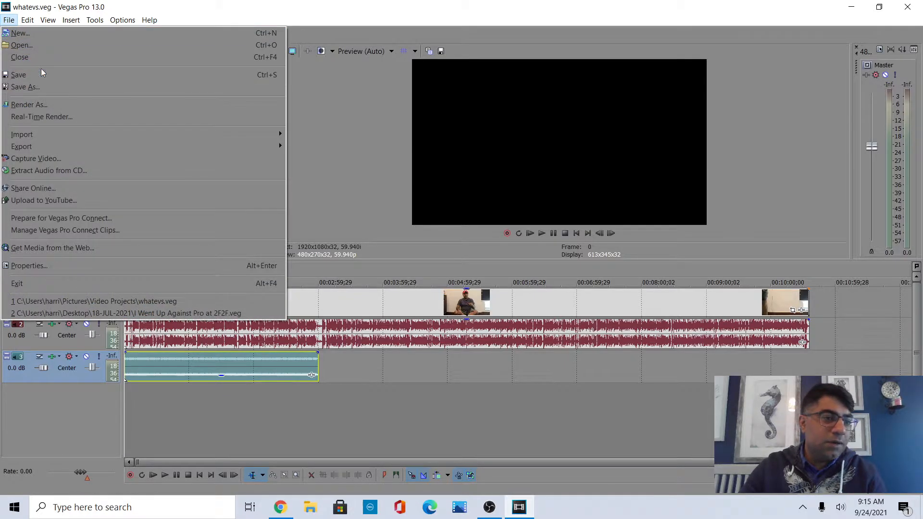
left_click(38, 57)
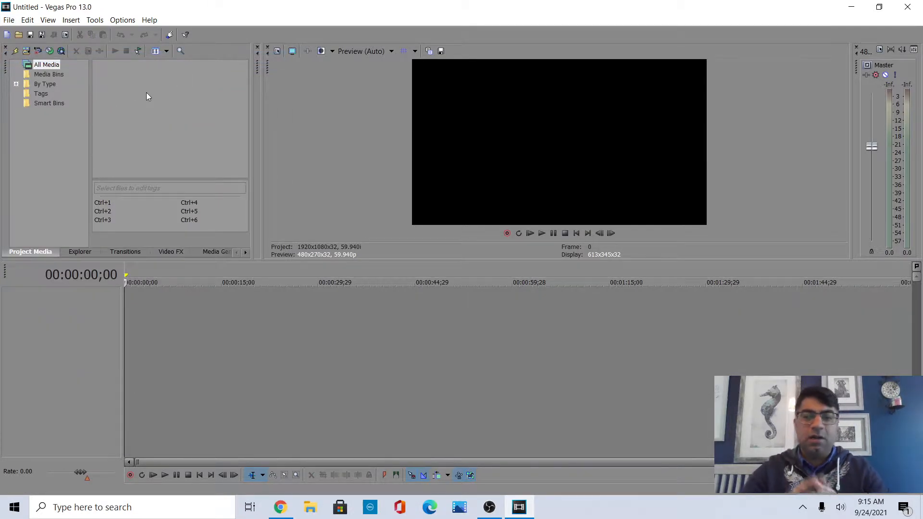
left_click(9, 20)
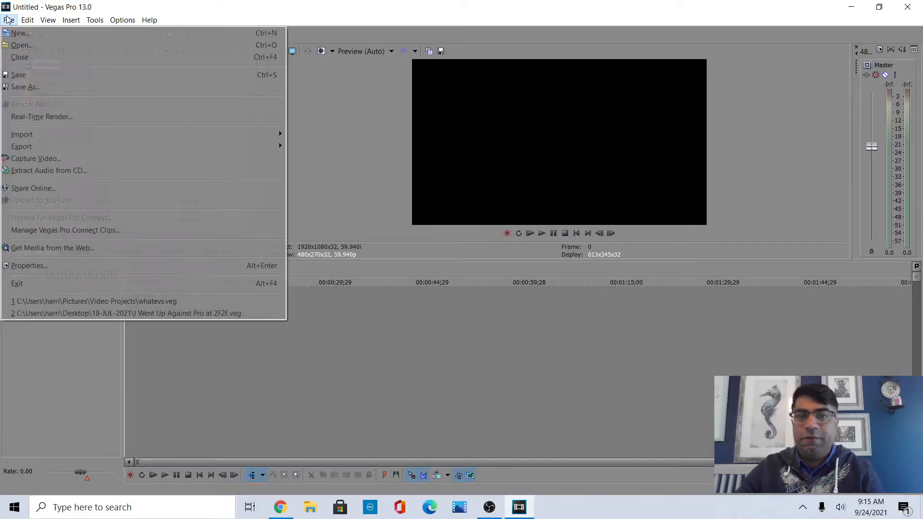
left_click(40, 37)
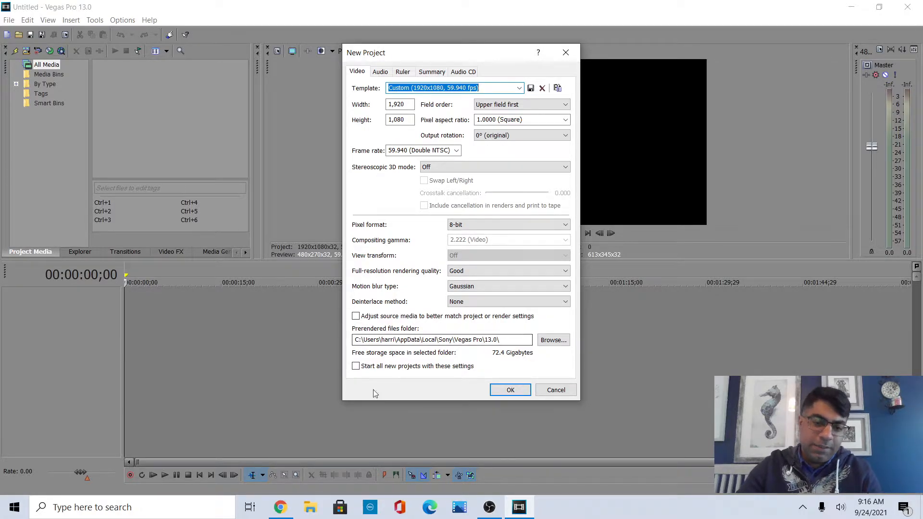
left_click(389, 368)
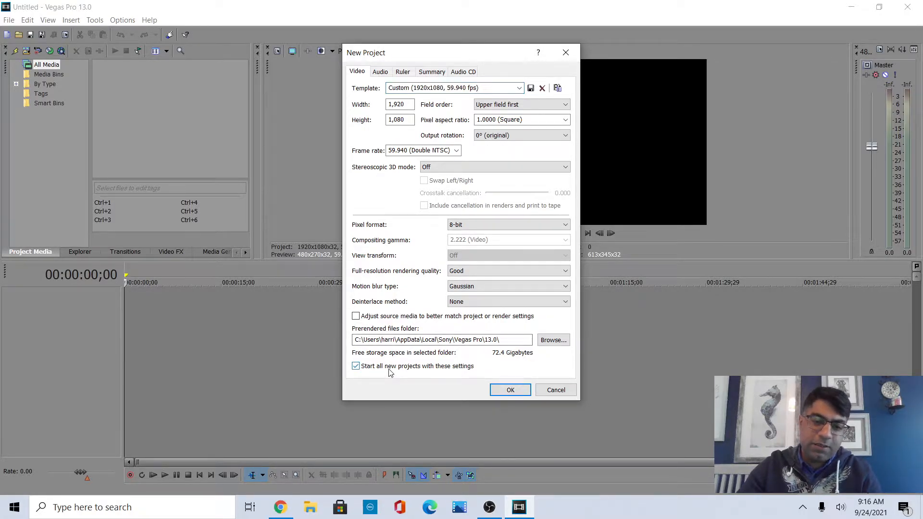
left_click(510, 390)
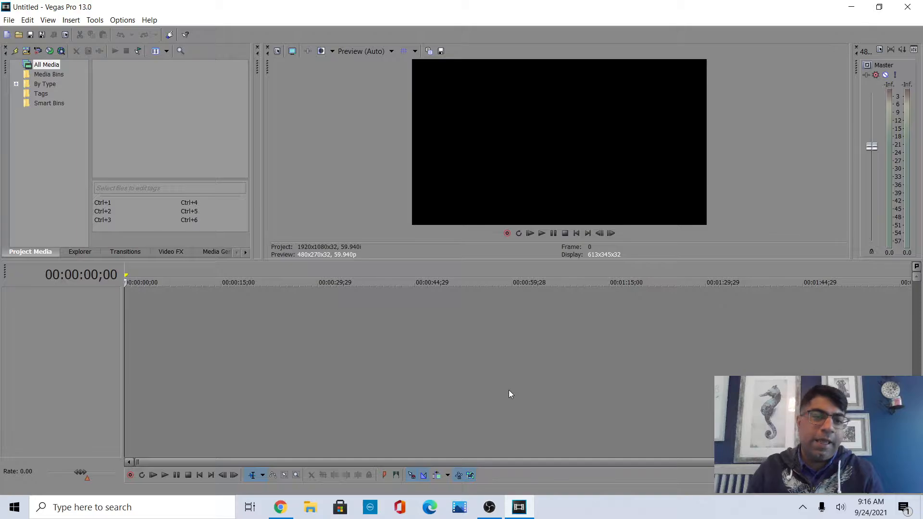
Try widening the trimmer pane and restore the original layout.
left_click_drag(265, 158, 512, 157)
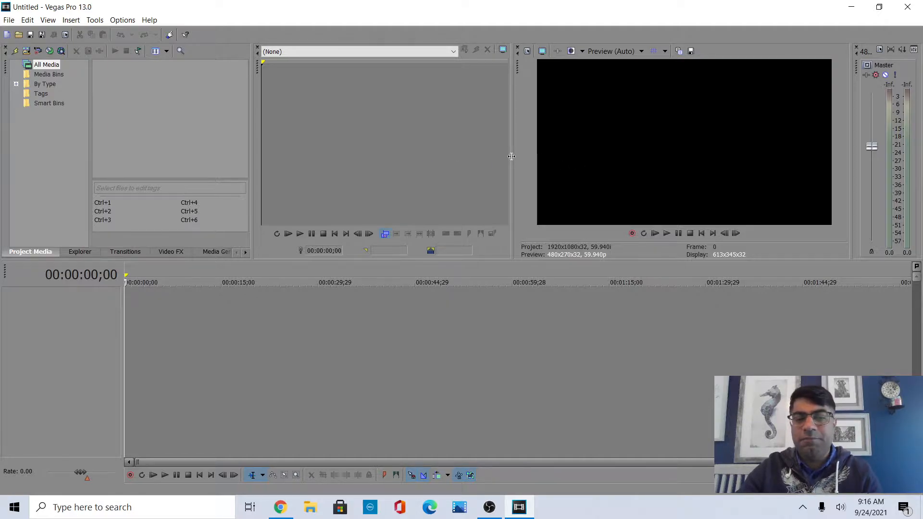
left_click_drag(511, 156, 255, 158)
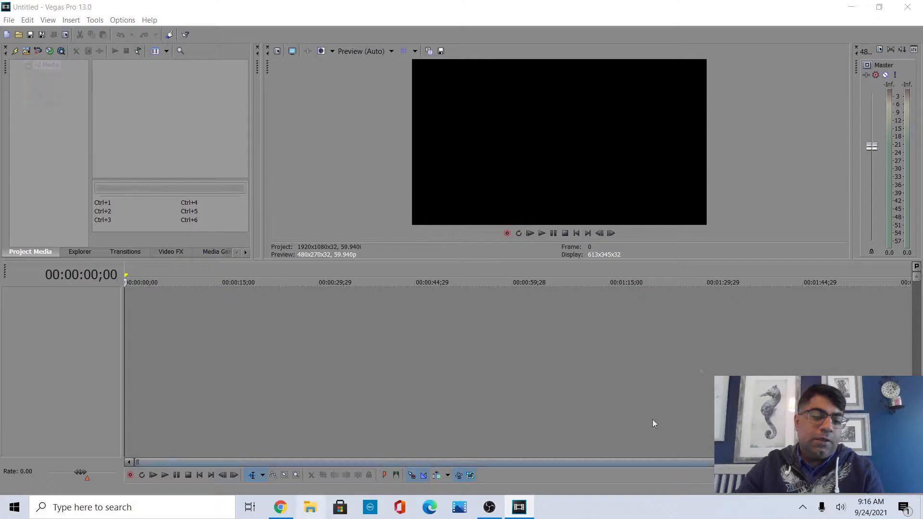
Open File Explorer and browse to the Pictures > Video Projects folder in the user's home folder.
left_click(310, 507)
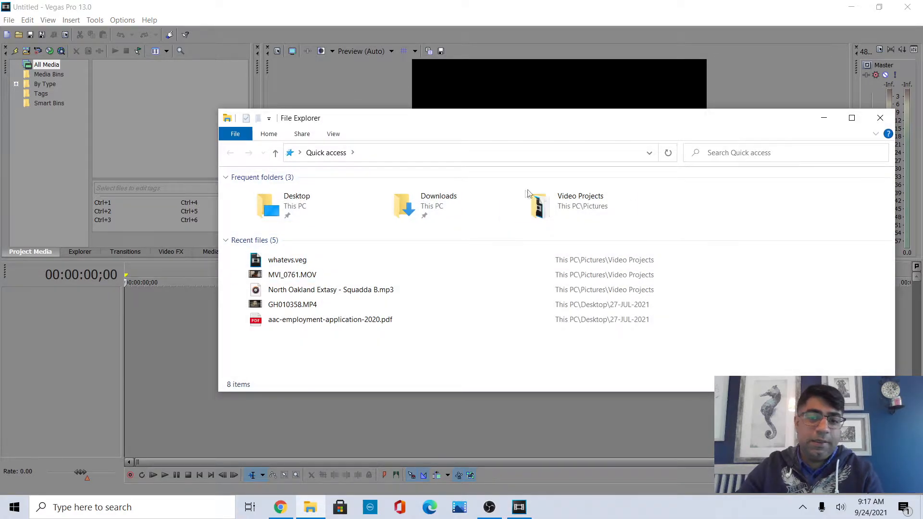
left_click(275, 153)
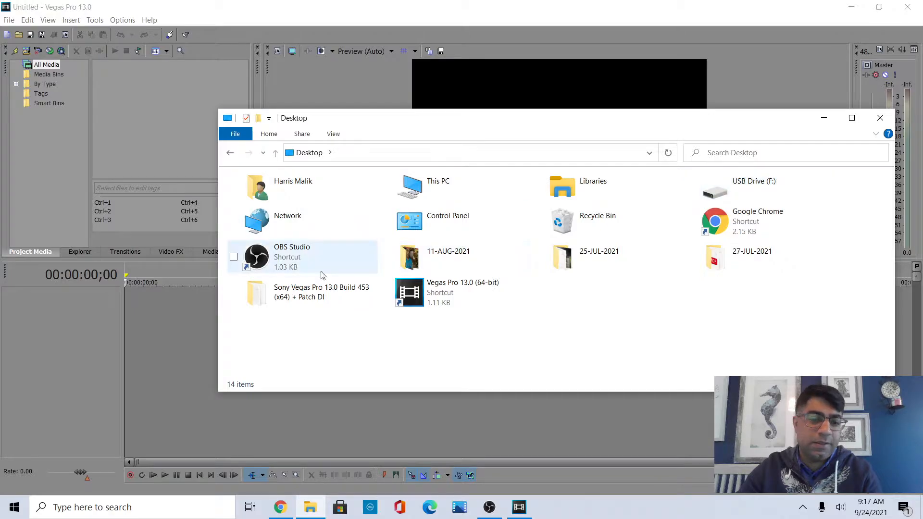
double_click(306, 198)
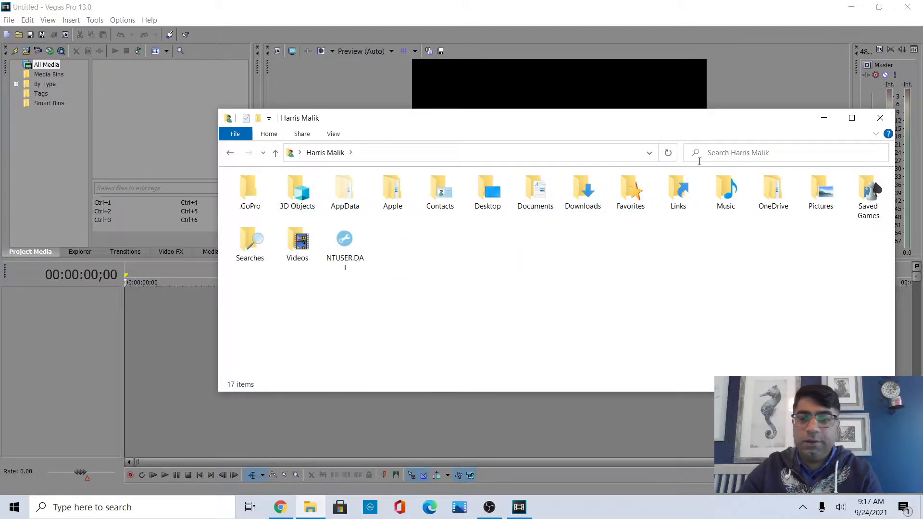
left_click(820, 195)
double_click(821, 195)
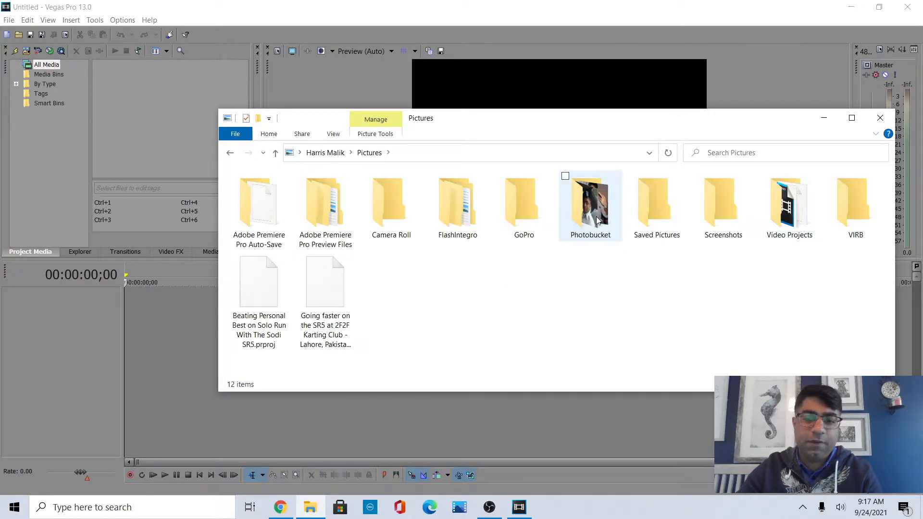
left_click(800, 218)
double_click(799, 214)
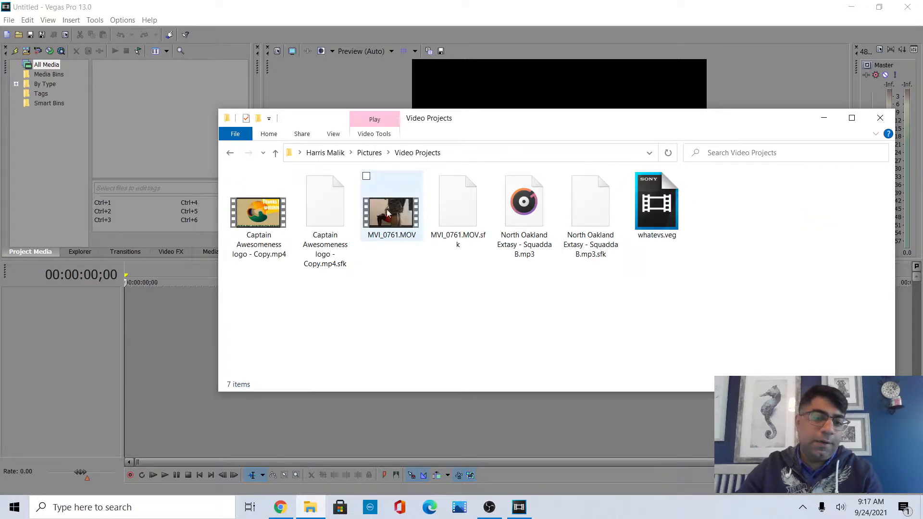
Import MVI_0761.MOV into Project Media and add it to the timeline without matching project video settings.
left_click_drag(394, 217, 198, 150)
left_click_drag(176, 121, 176, 121)
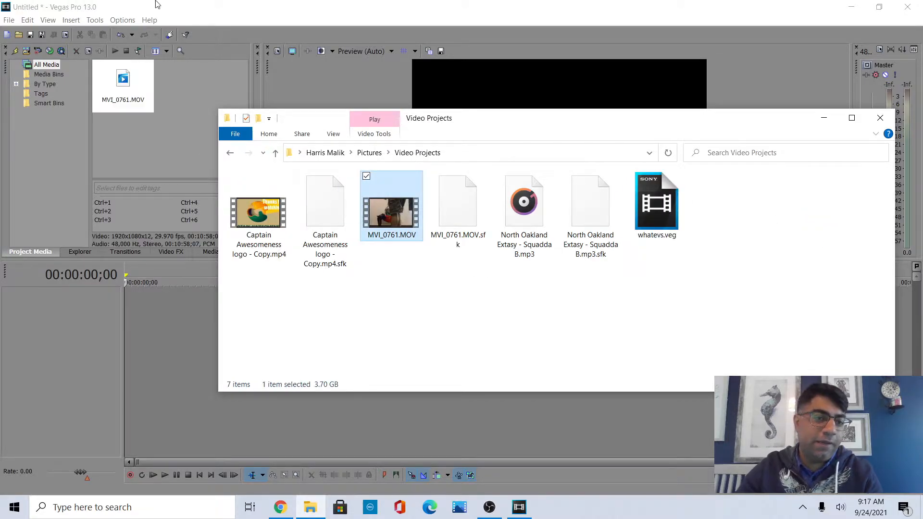
left_click(120, 95)
left_click_drag(120, 95, 125, 313)
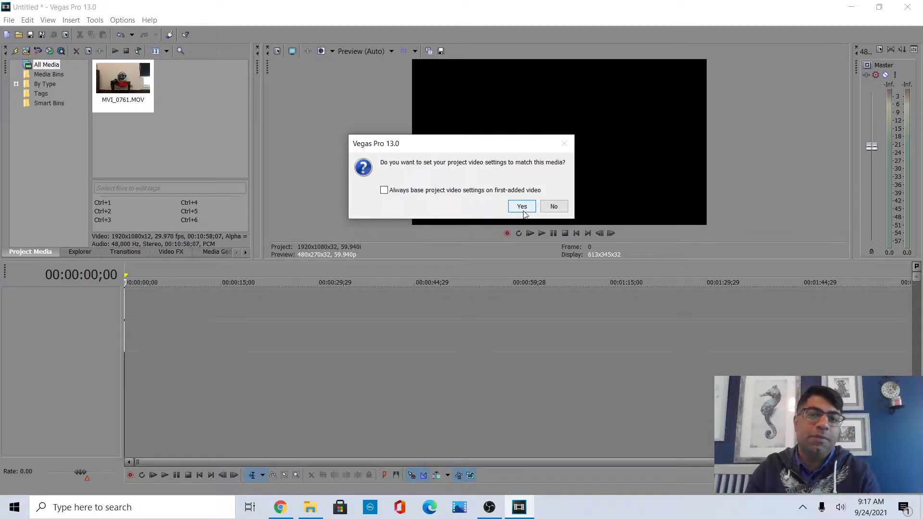
left_click(561, 206)
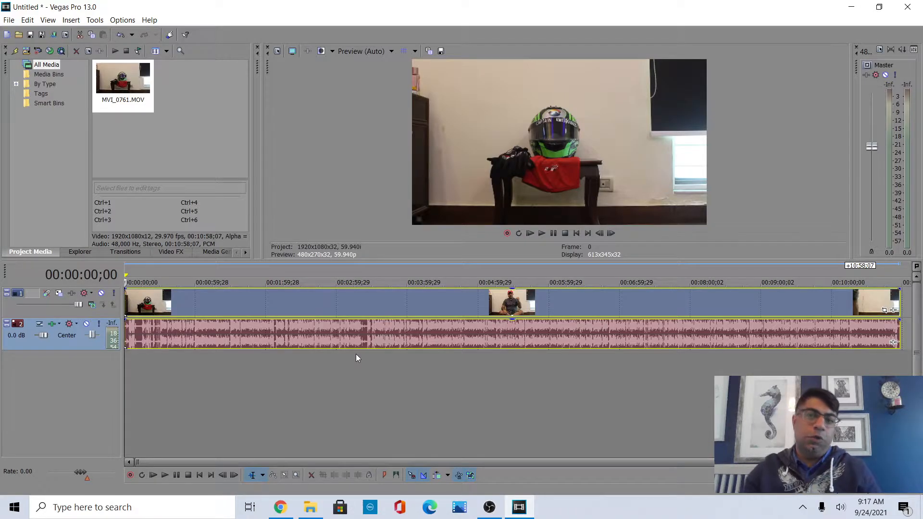
Place the timeline cursor at about 00:00:23;06 and switch to the Split Trim Tool.
left_click(134, 405)
left_click_drag(134, 404, 151, 401)
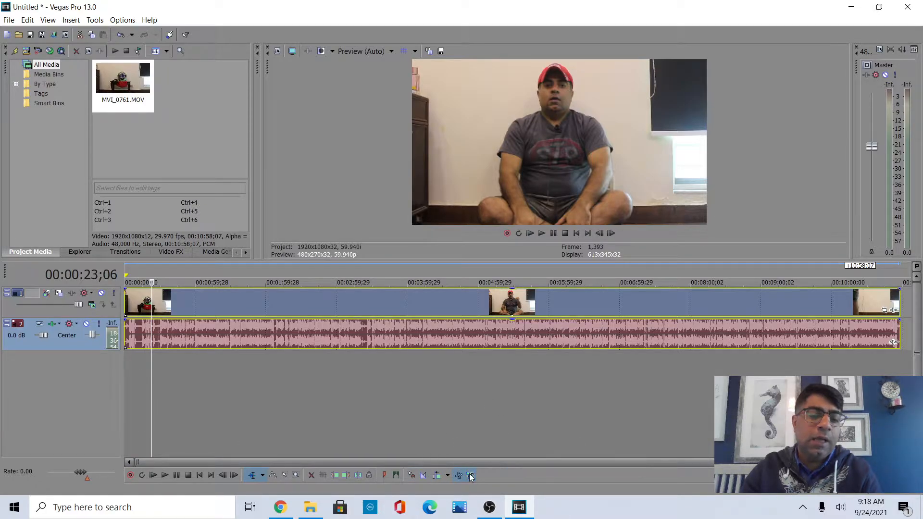
left_click(263, 474)
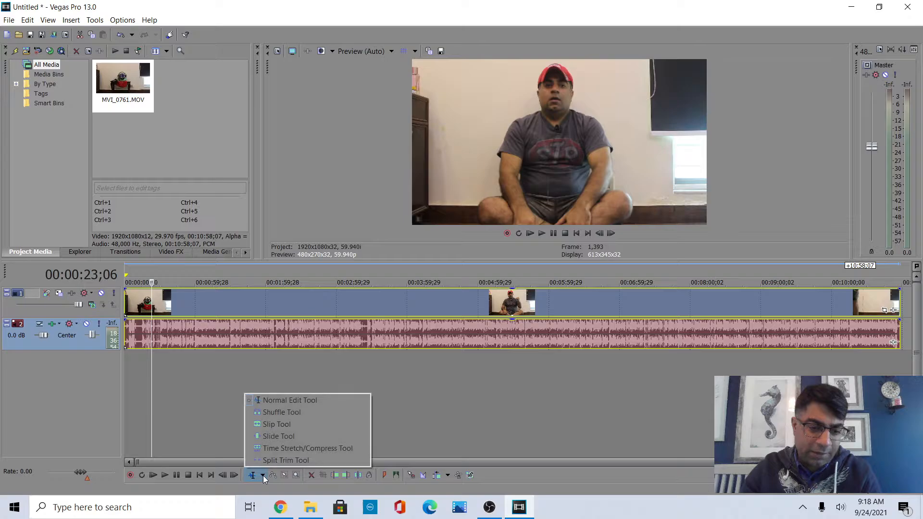
left_click(286, 460)
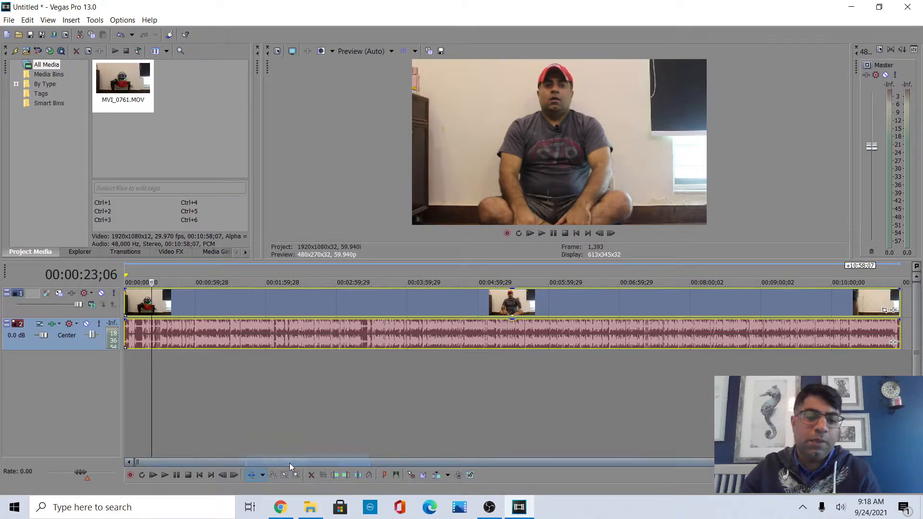
Try splitting the clip at the cursor with the Split Trim tool, then undo it.
left_click(151, 300)
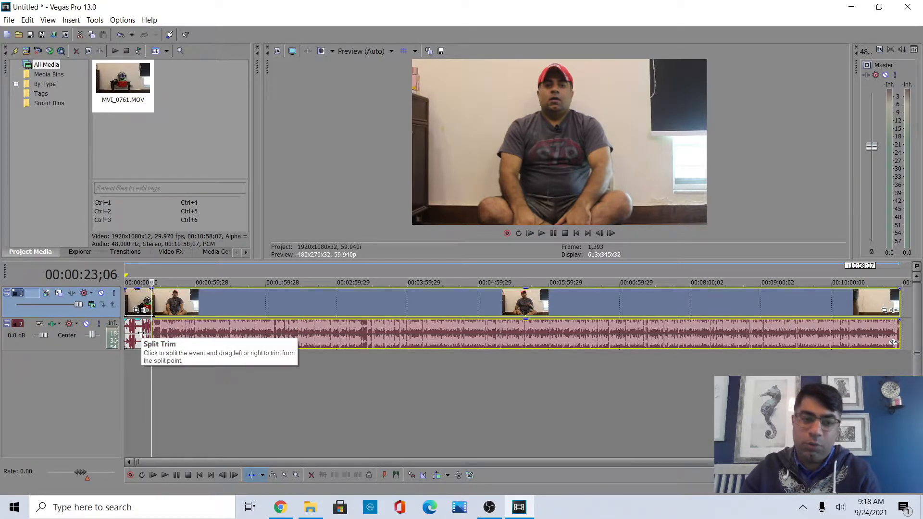
key("ctrl+z")
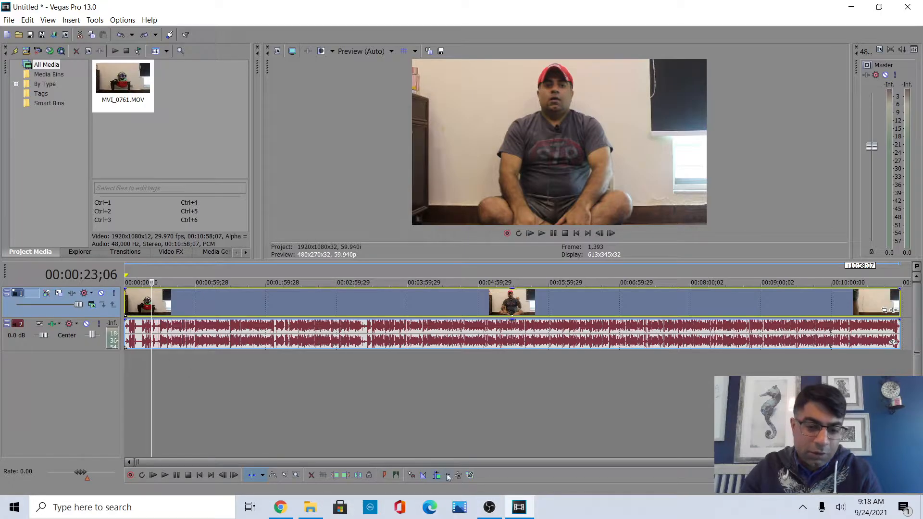
Toggle the timeline editing options and split the clip at the cursor position.
left_click(410, 477)
left_click(422, 475)
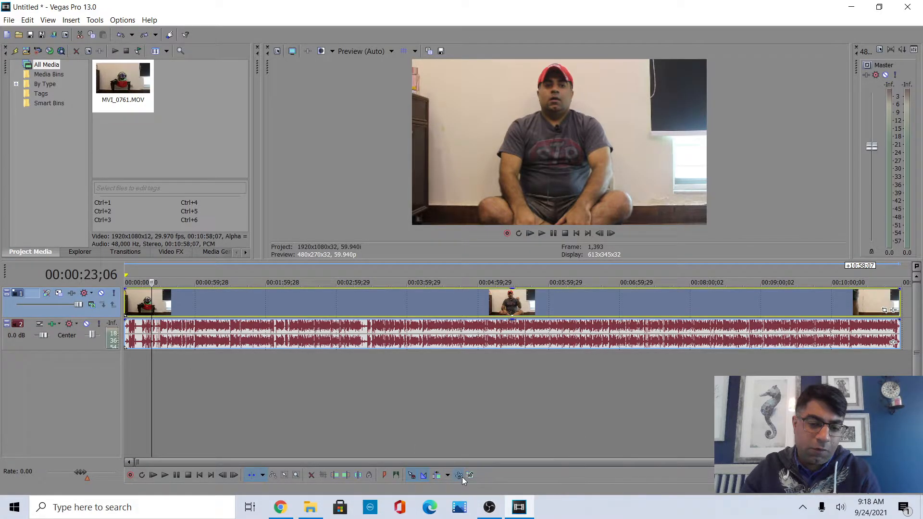
left_click(470, 477)
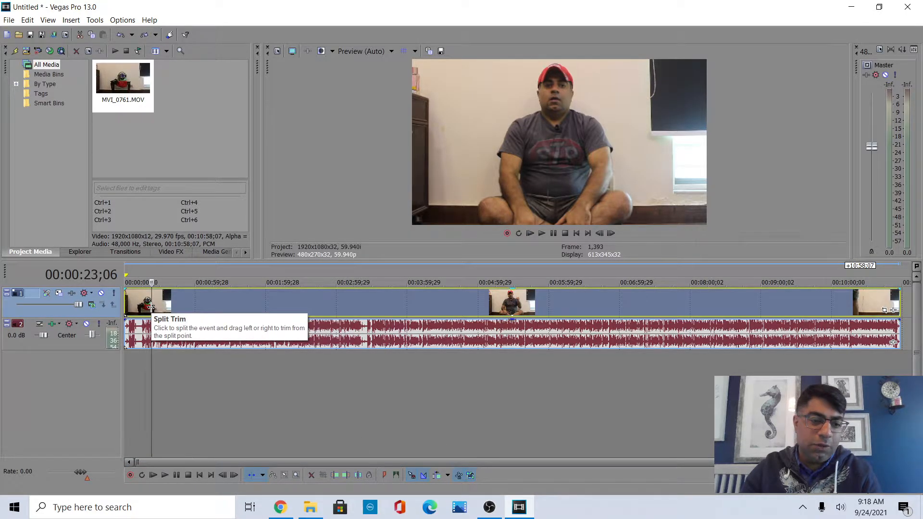
key("s")
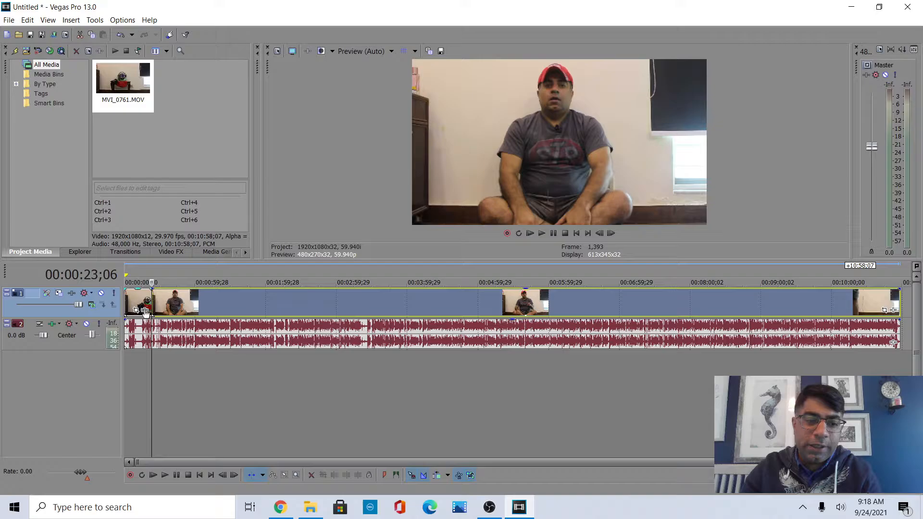
Change the timeline editing mode and delete the first split segment of the video clip.
left_click(264, 475)
left_click(274, 401)
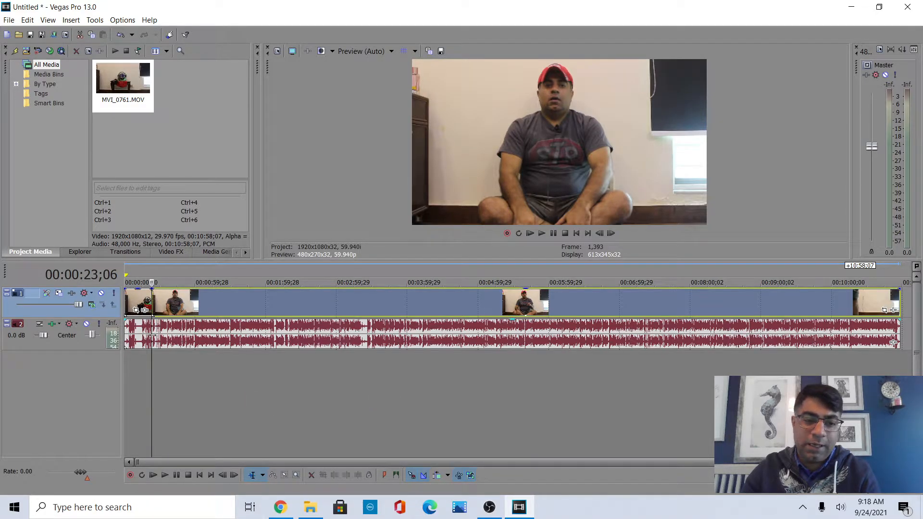
left_click(139, 306)
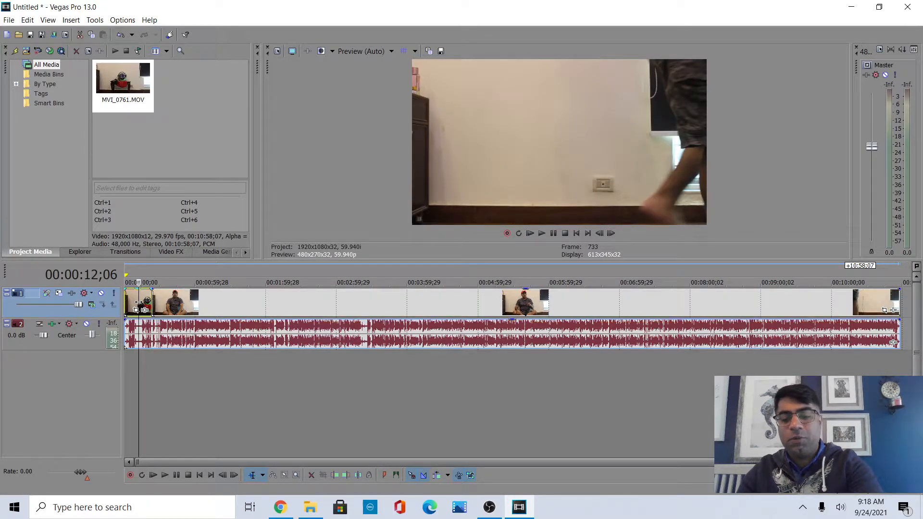
key("Delete")
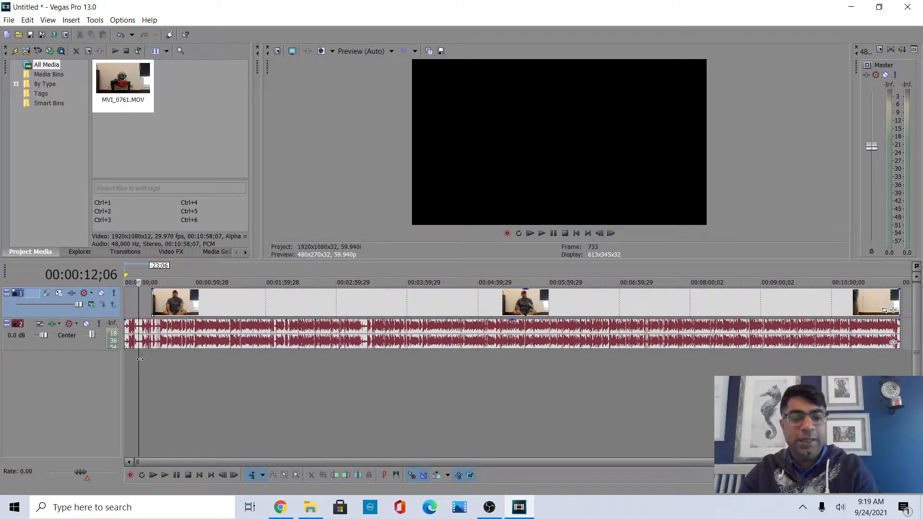
Play the timeline from the beginning, then undo the segment deletion.
left_click_drag(140, 359, 121, 367)
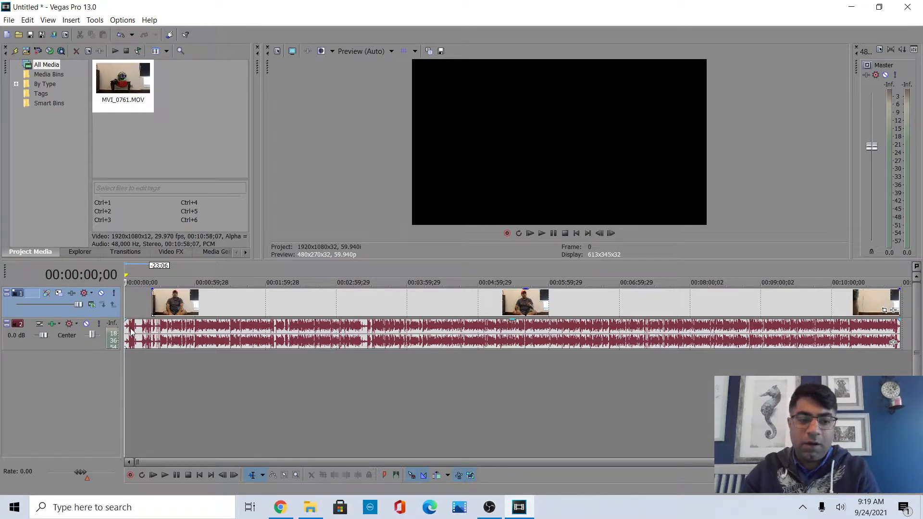
left_click(542, 234)
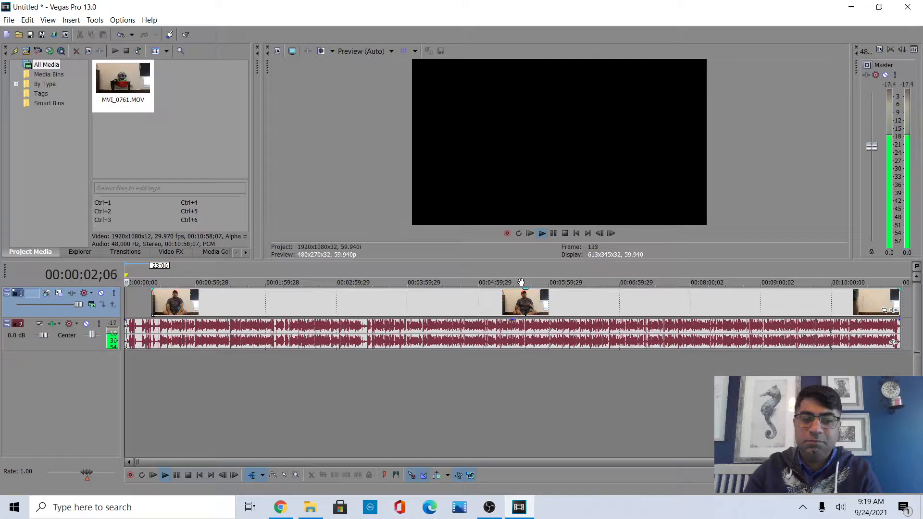
left_click(553, 233)
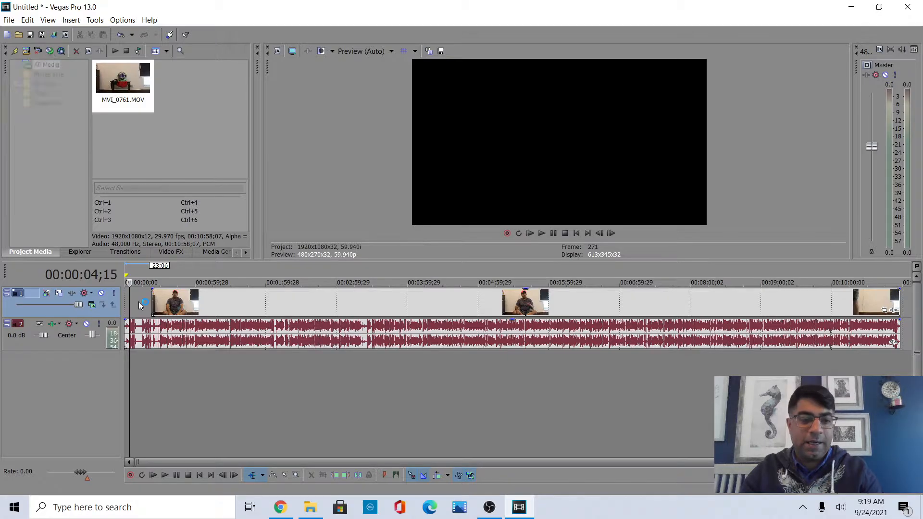
key("ctrl+z")
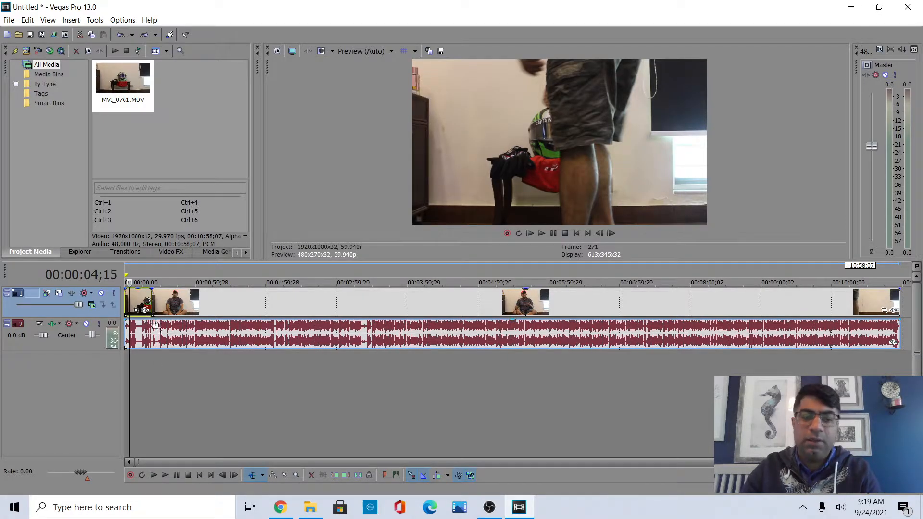
Scrub through the footage around the 30-second mark and return the cursor to the start.
left_click(151, 341)
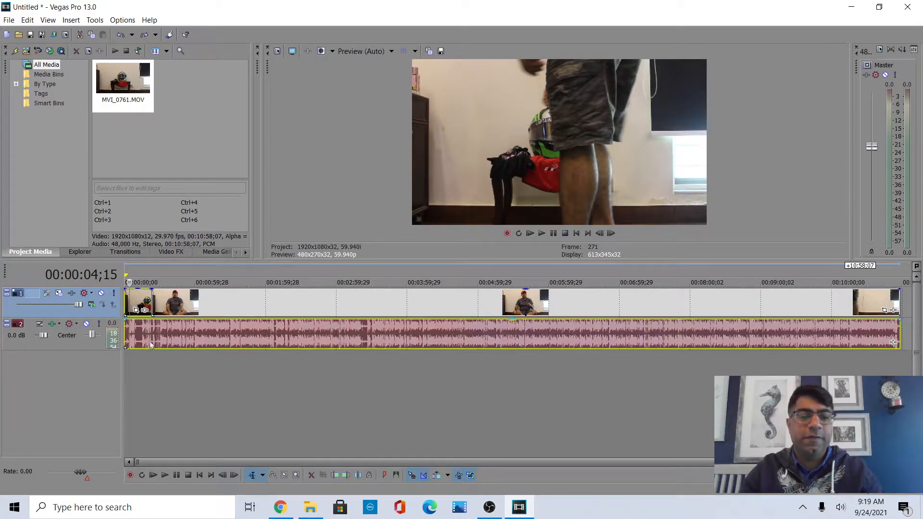
left_click(160, 354)
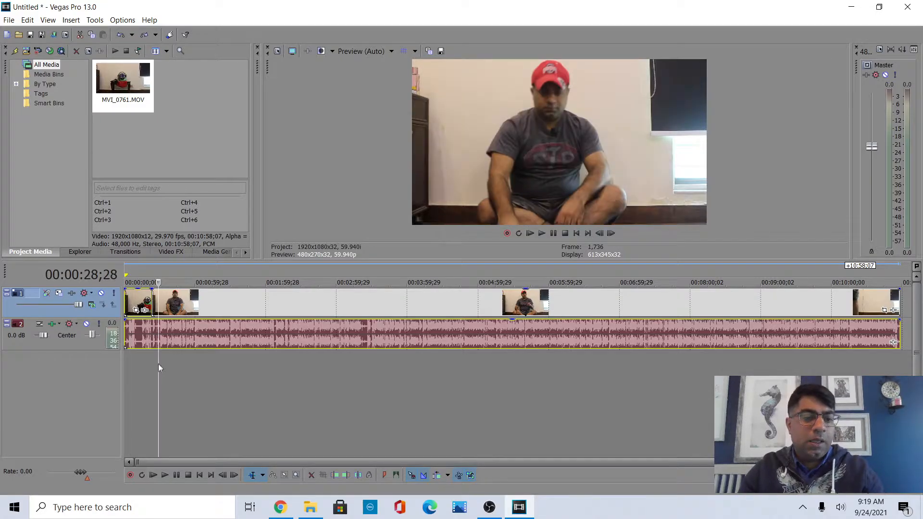
left_click(161, 353)
left_click(161, 353)
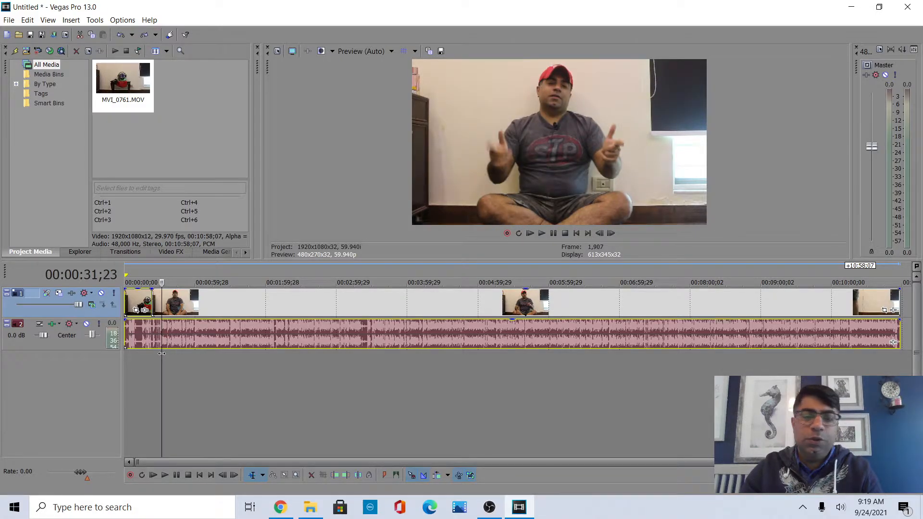
left_click(159, 353)
left_click(161, 353)
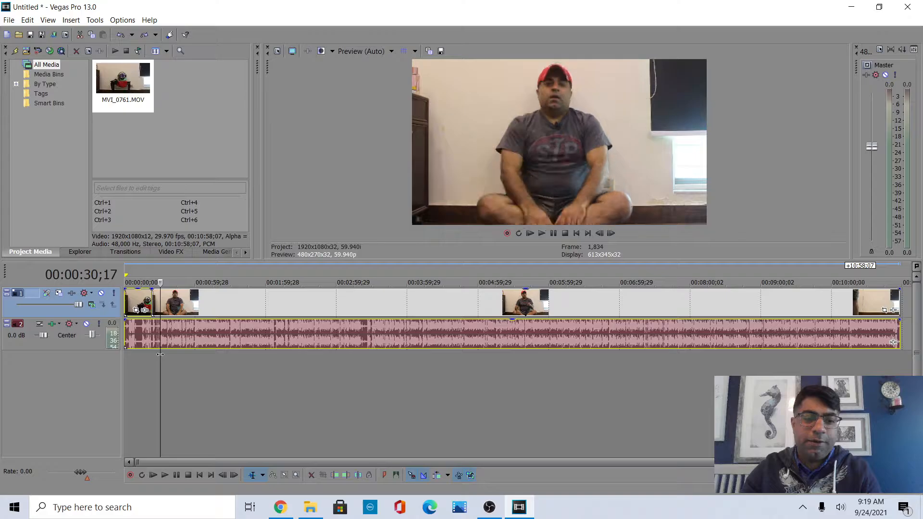
left_click(140, 328)
key("ctrl+Home")
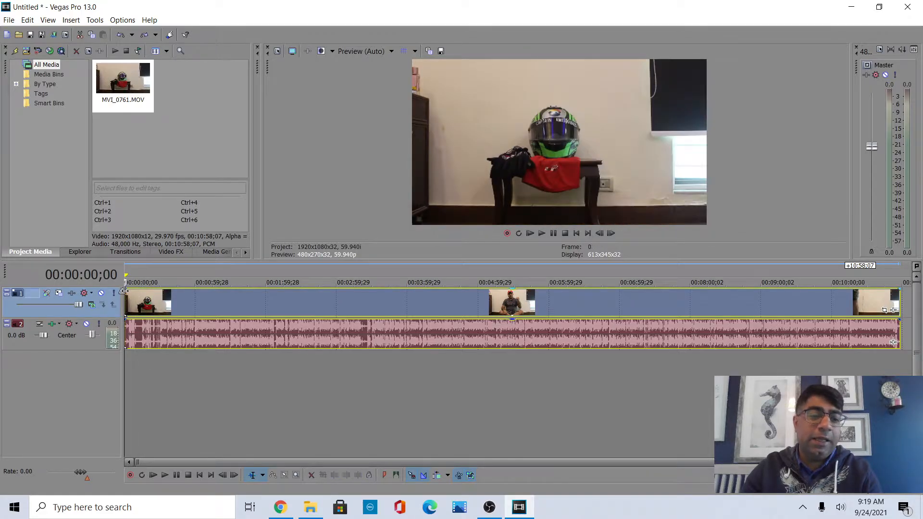
Split the video and audio at about 00:00:23;19 with the Split Trim tool.
left_click(151, 365)
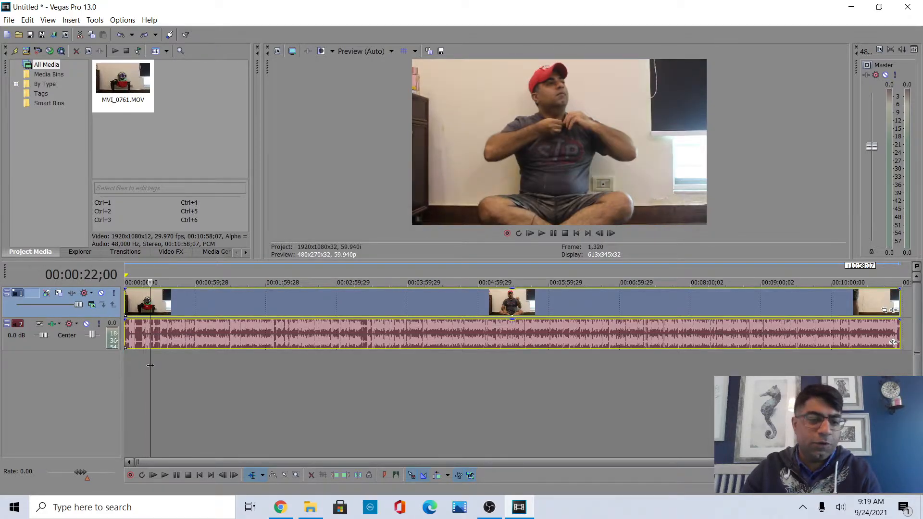
left_click(153, 364)
left_click_drag(154, 364, 152, 365)
left_click(262, 475)
left_click(289, 454)
left_click(153, 305)
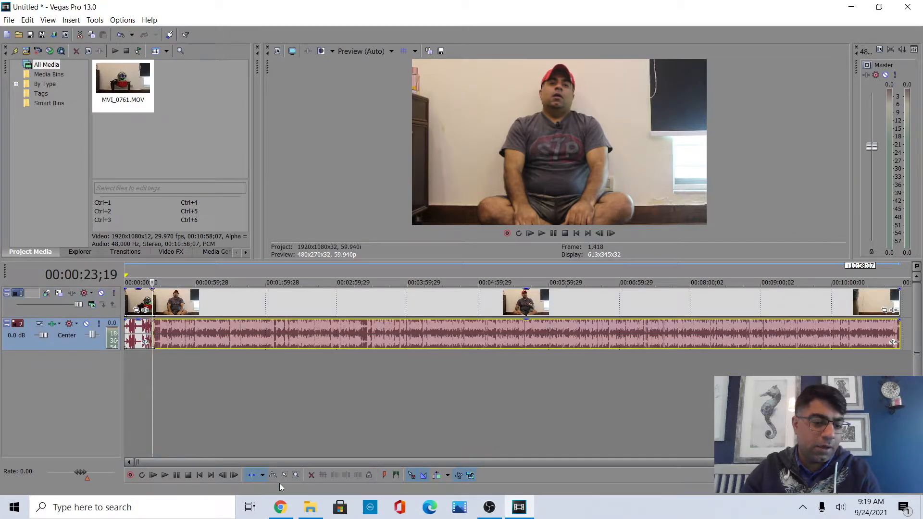
Delete the first segment of both the video and audio tracks.
left_click(262, 475)
left_click(274, 400)
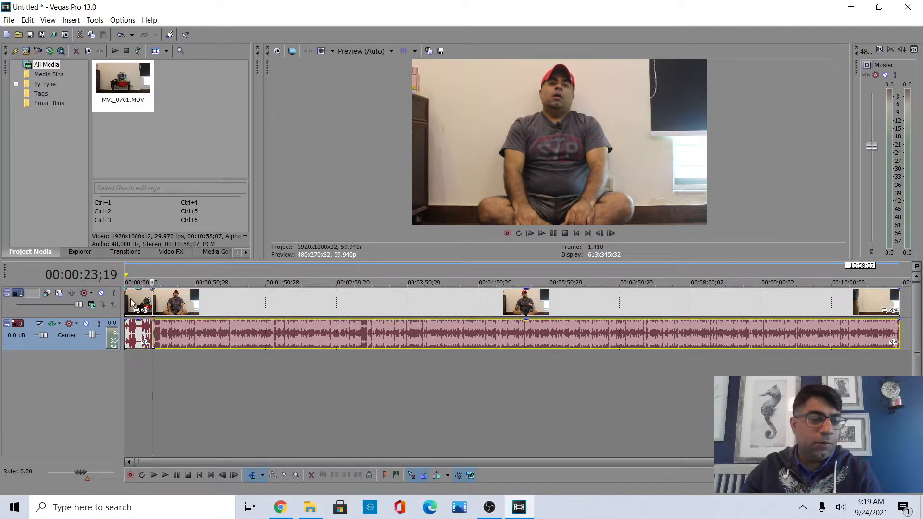
left_click(134, 302)
left_click(145, 335, "ctrl")
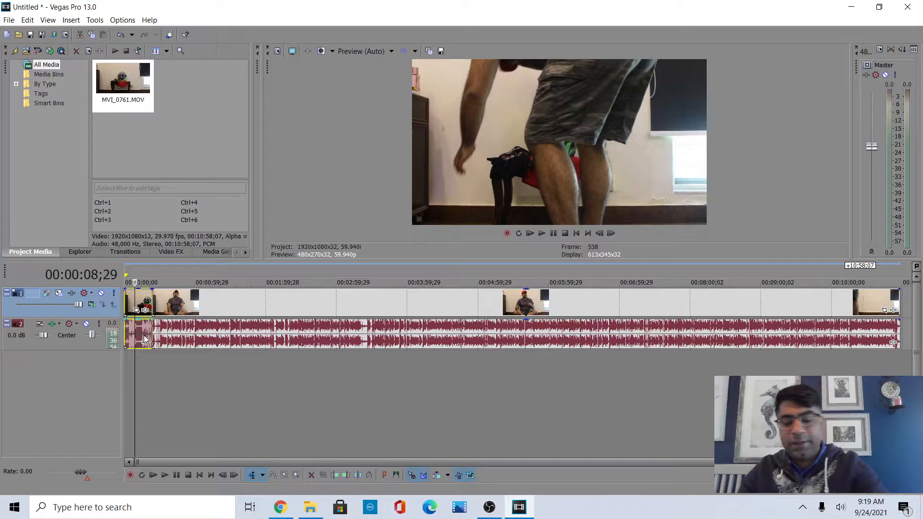
key("Delete")
left_click(165, 298)
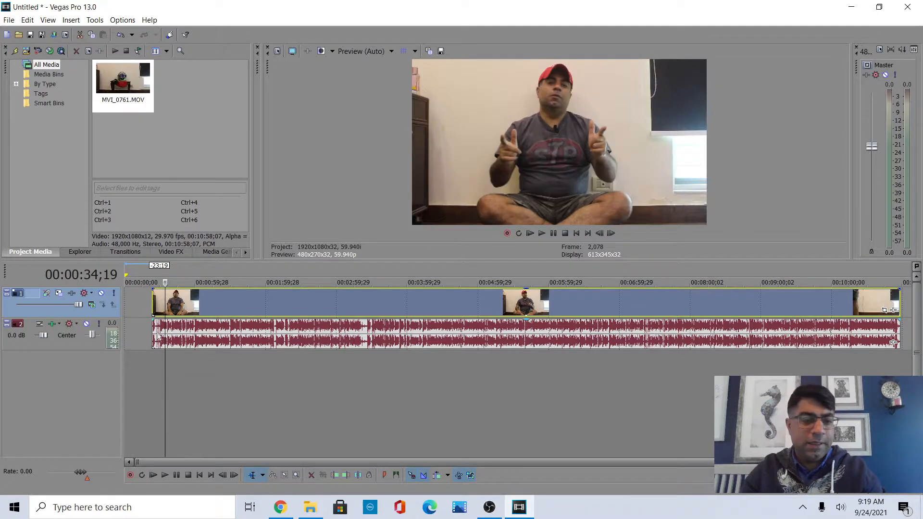
Select the remaining events and move them to the start of the timeline.
left_click(156, 322, "ctrl")
left_click_drag(255, 301, 123, 326)
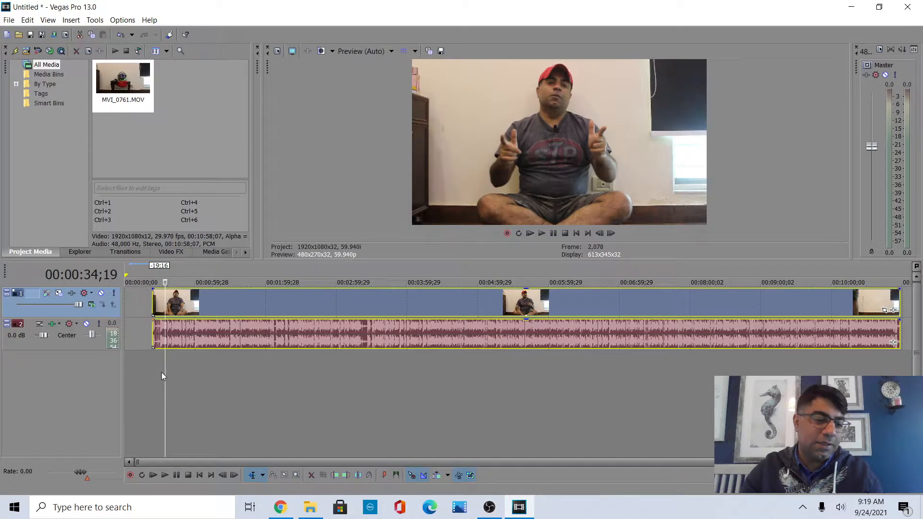
left_click(304, 373)
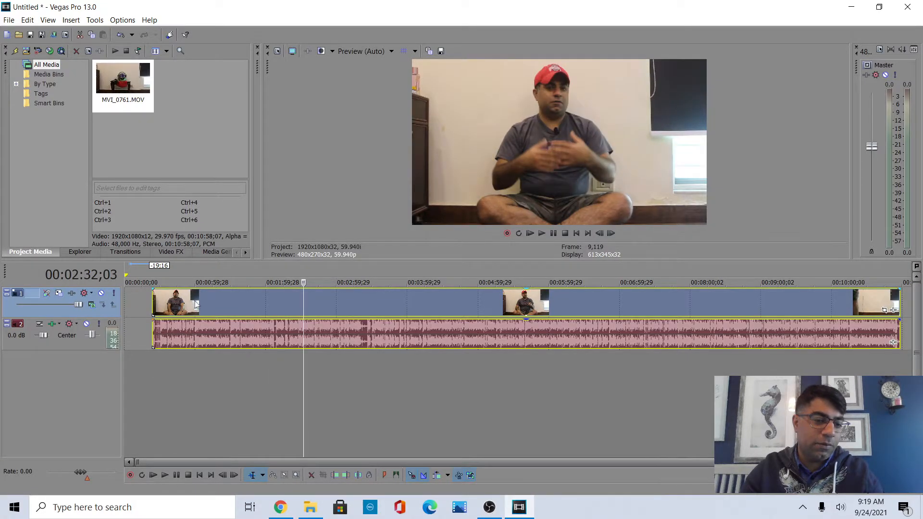
left_click_drag(195, 301, 157, 301)
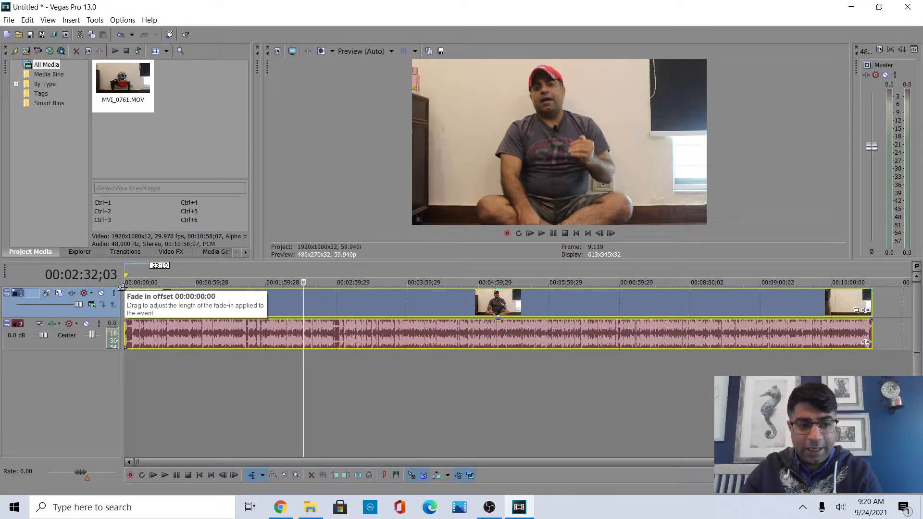
Add a short fade-in at the start of the clip and play it back from the beginning.
left_click_drag(123, 288, 125, 288)
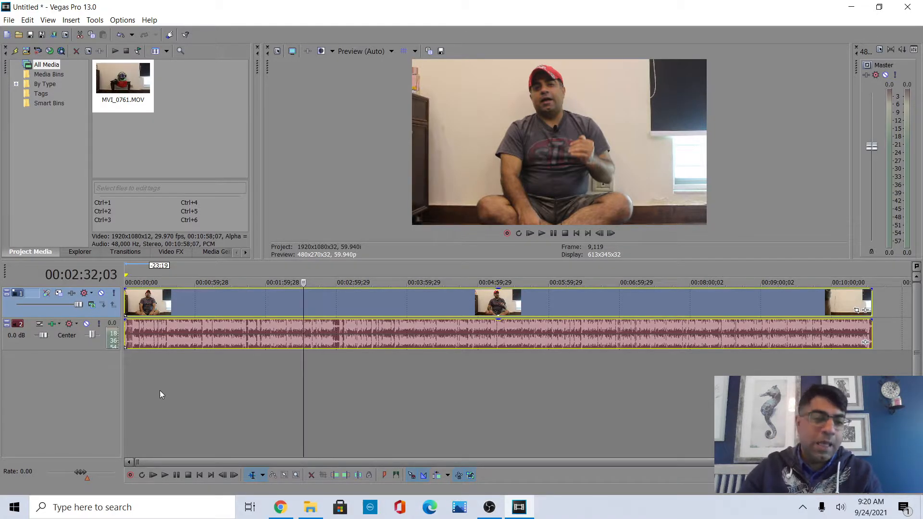
scroll(161, 388, "up", 2)
scroll(160, 388, "up", 3)
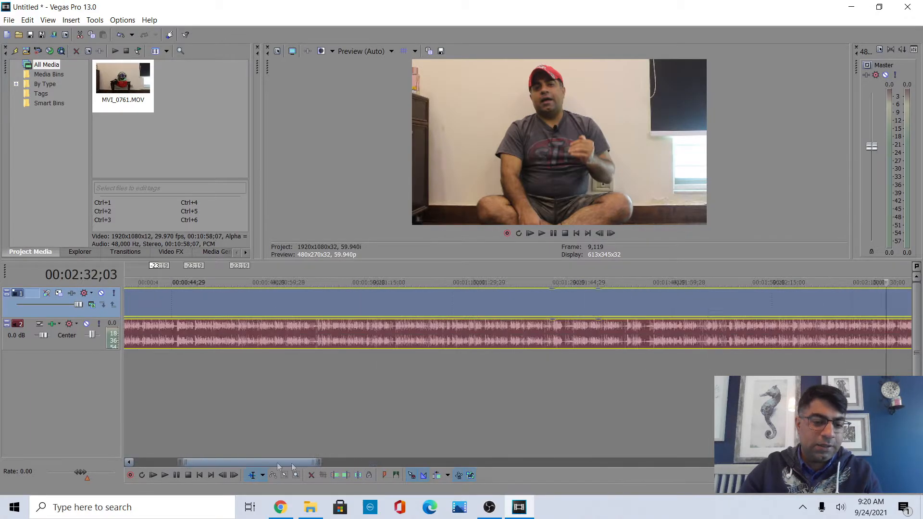
left_click_drag(123, 287, 132, 289)
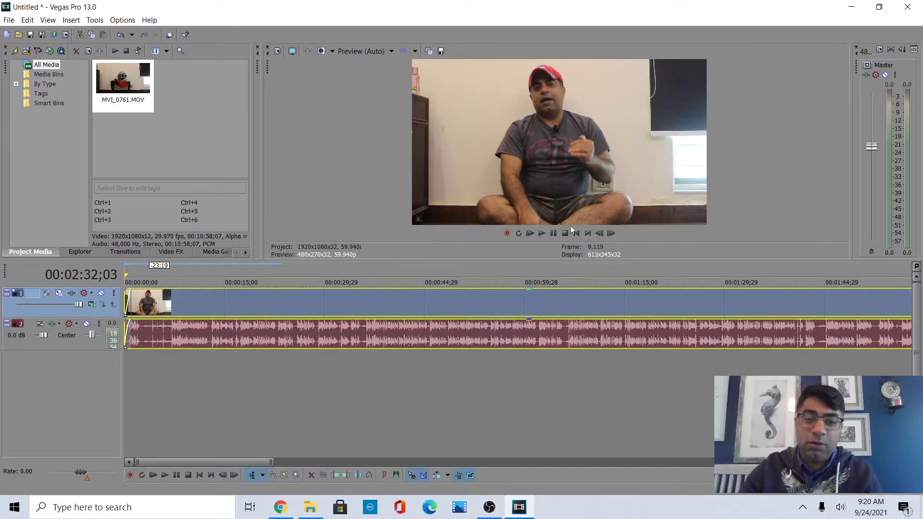
left_click(528, 234)
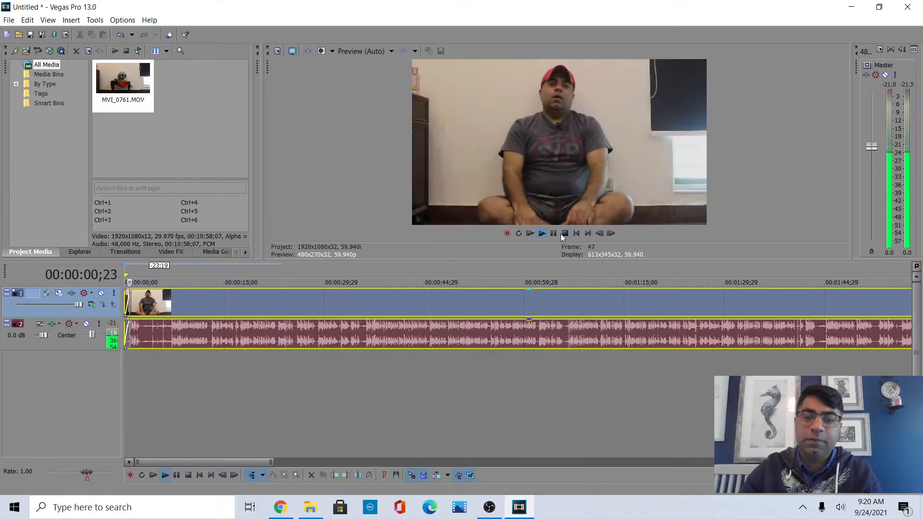
left_click(553, 233)
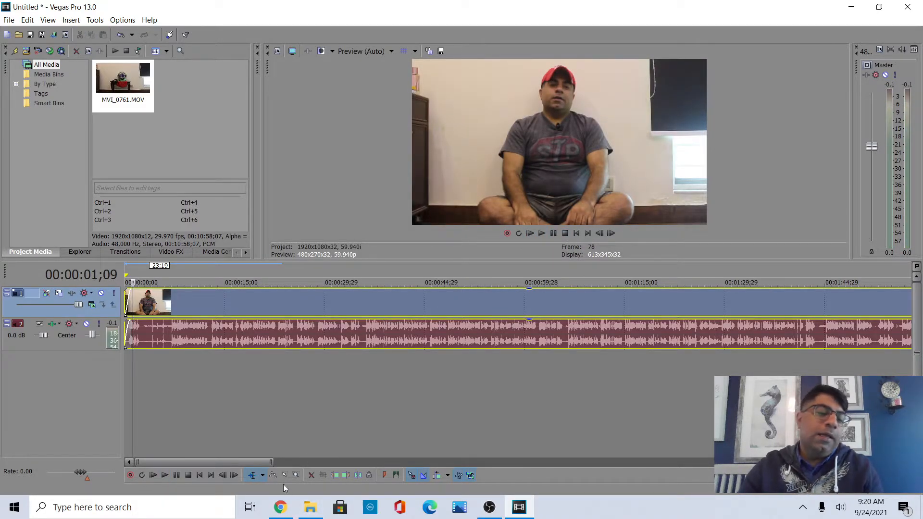
Import Captain Awesomeness logo - Copy.mp4 from the Video Projects folder in File Explorer into Project Media.
left_click(312, 510)
left_click(263, 221)
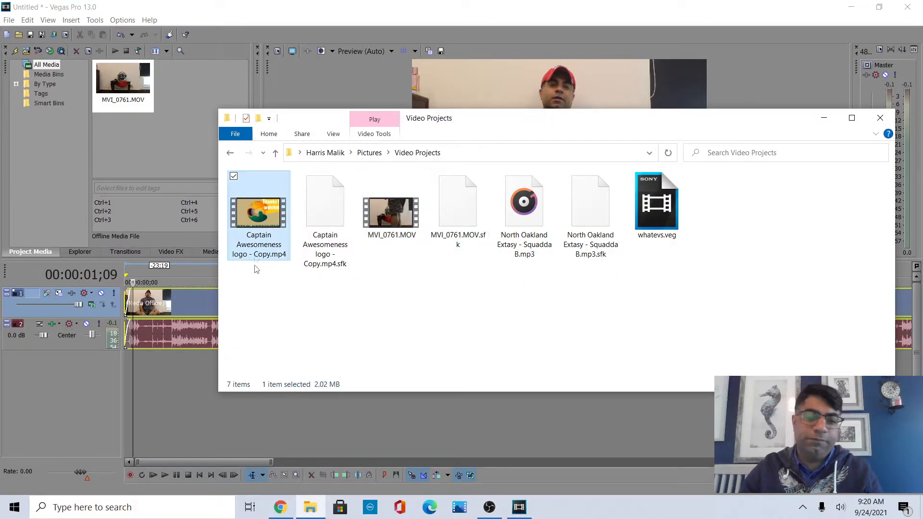
left_click_drag(236, 174, 195, 91)
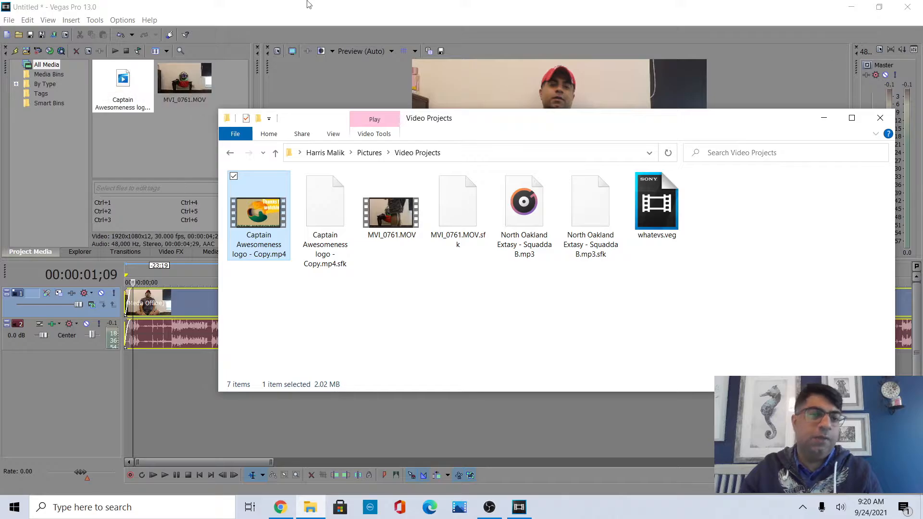
left_click(201, 84)
Add the Captain Awesomeness logo clip to the end of the timeline.
scroll(270, 330, "down", 6)
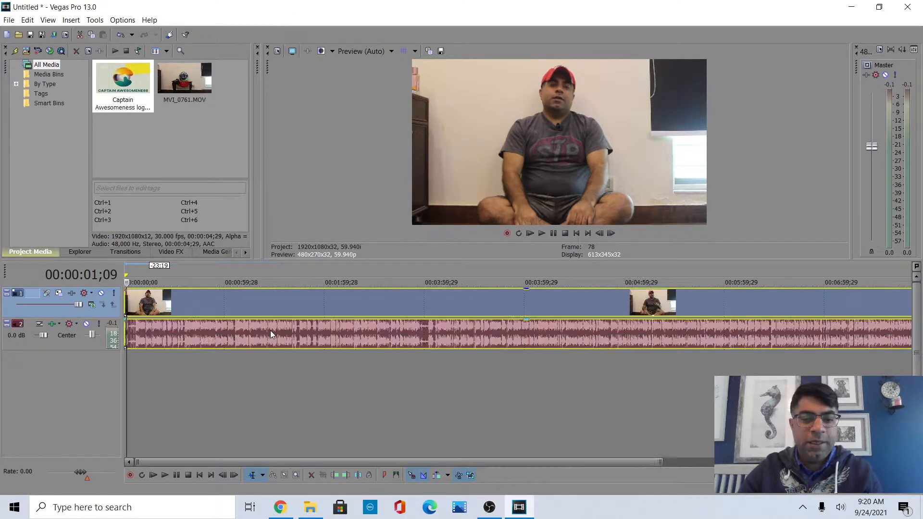
left_click_drag(114, 68, 805, 243)
left_click_drag(892, 307, 889, 302)
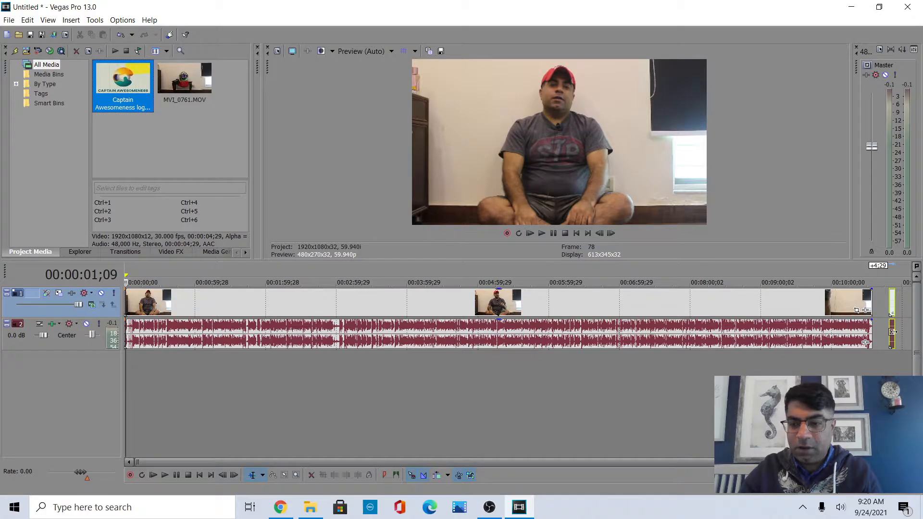
left_click_drag(892, 336, 890, 332)
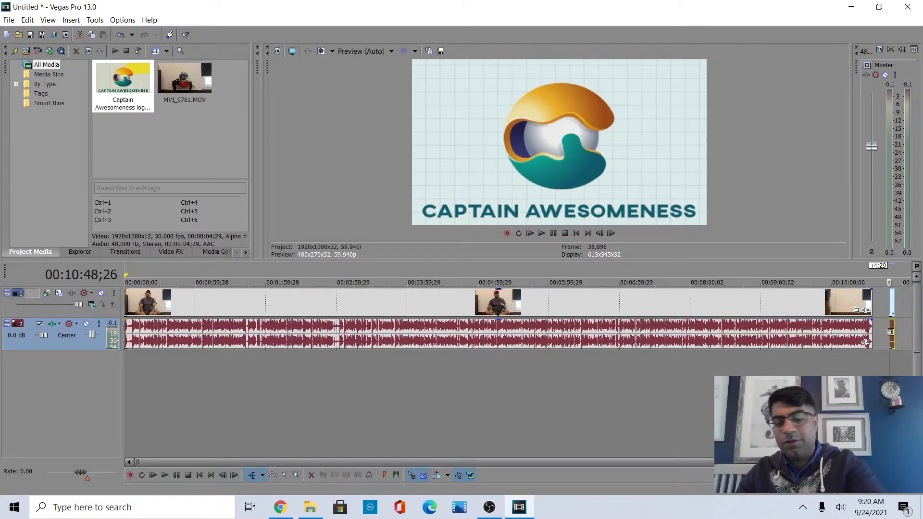
Delete the logo's audio event and move its video event to about the one-minute mark.
key("Delete")
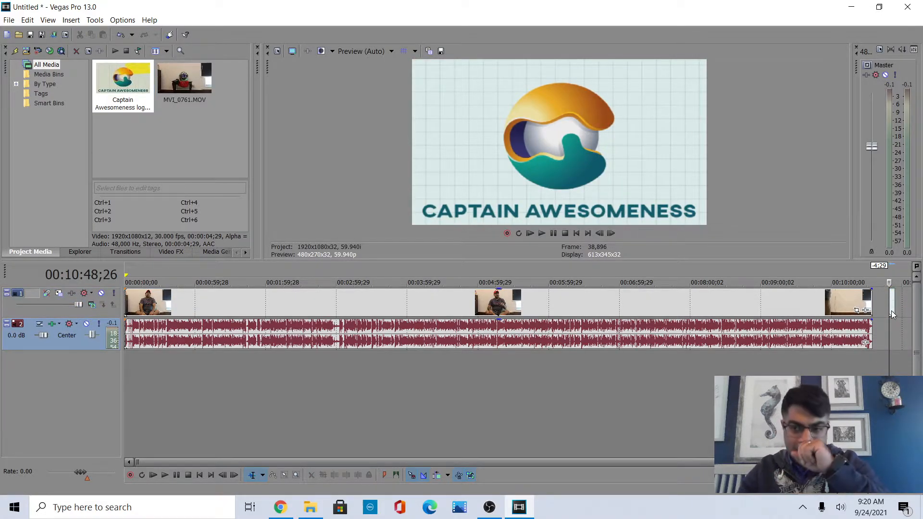
left_click_drag(892, 313, 198, 310)
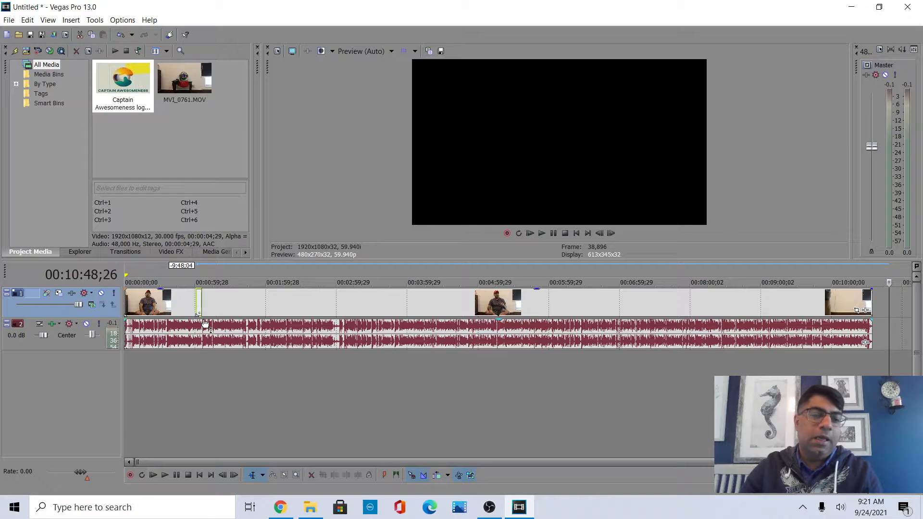
Extend the logo video event's length to roughly 50 seconds.
scroll(204, 323, "up", 1)
left_click_drag(437, 459, 223, 459)
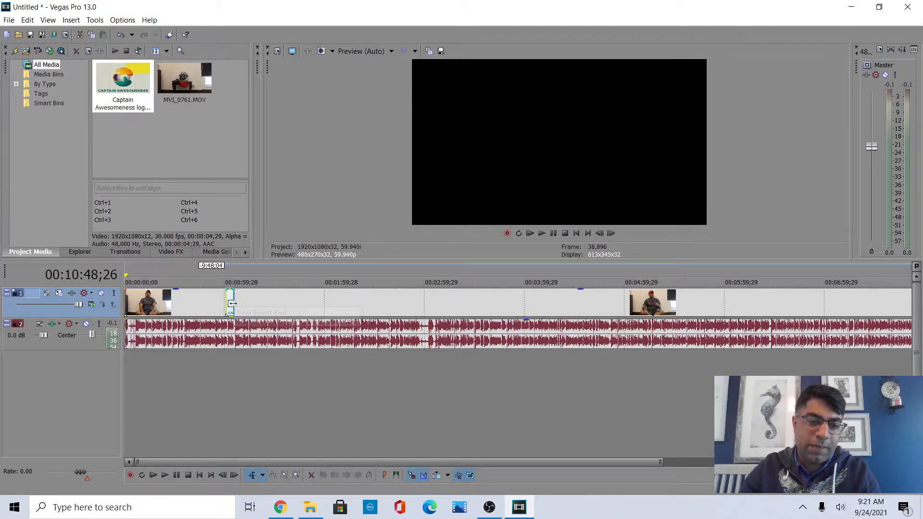
left_click_drag(232, 303, 306, 305)
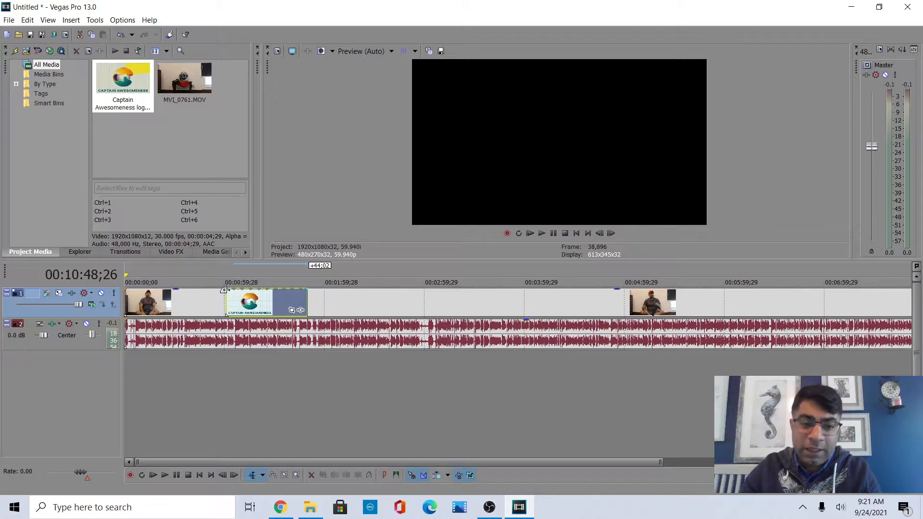
left_click_drag(225, 290, 224, 291)
scroll(237, 294, "up", 2)
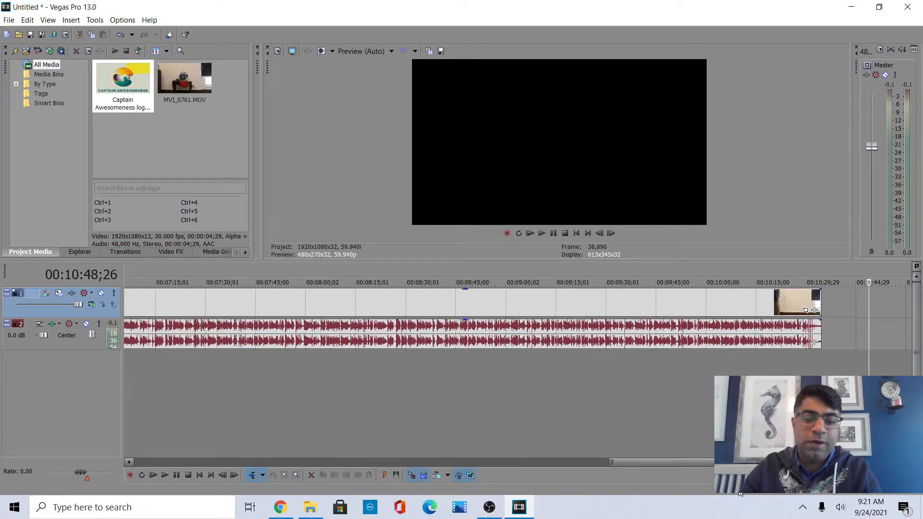
Add a fade-in of about one second to the start of the logo video event.
left_click_drag(738, 462, 267, 460)
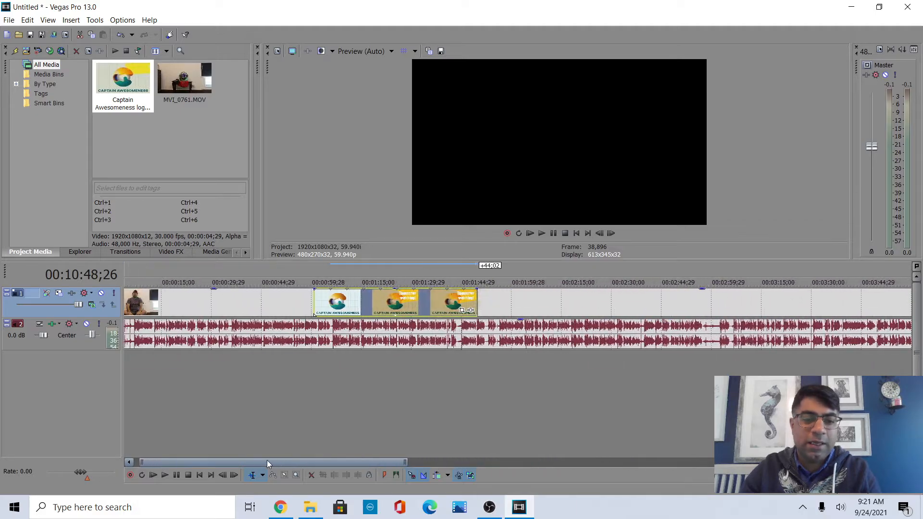
left_click_drag(313, 288, 320, 290)
scroll(321, 293, "up", 3)
left_click_drag(598, 462, 255, 463)
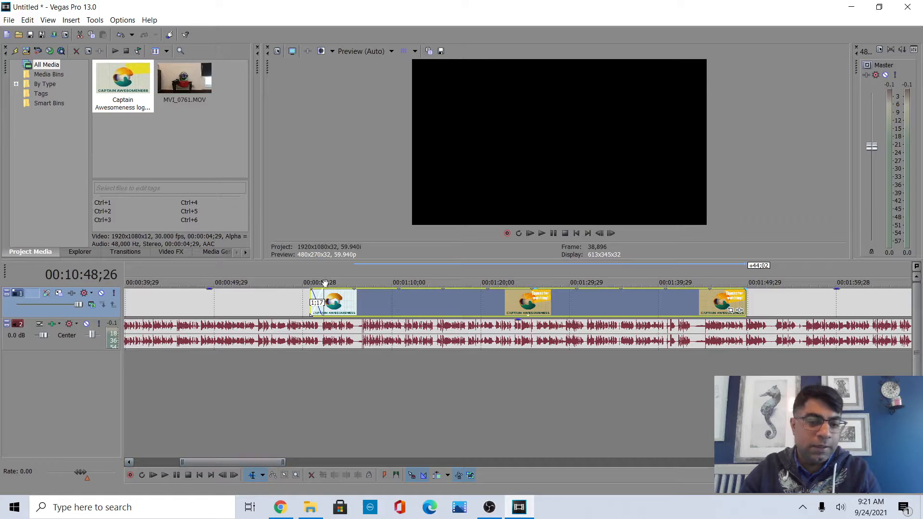
left_click_drag(321, 291, 316, 289)
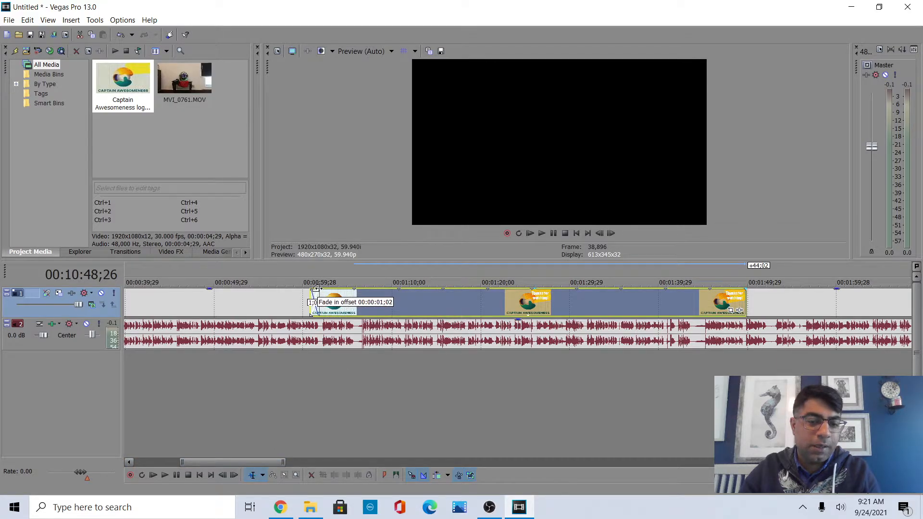
left_click_drag(317, 289, 317, 290)
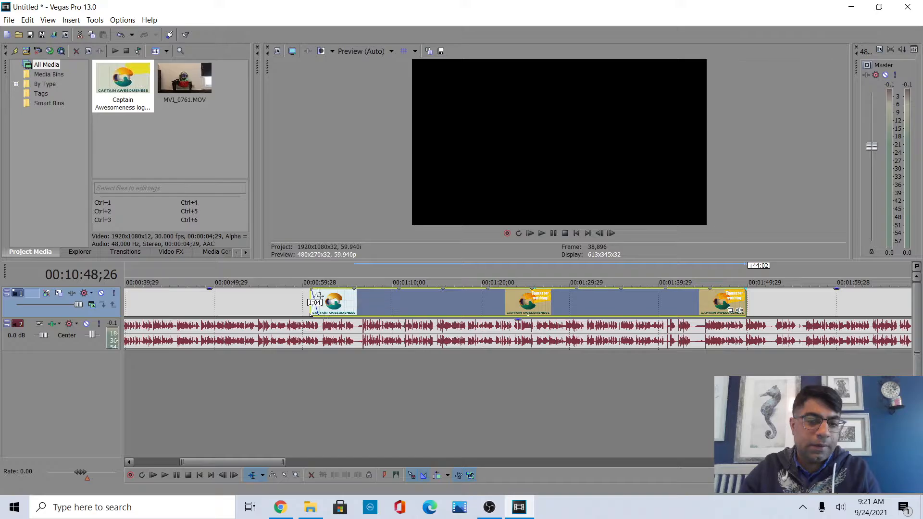
Play back the timeline from just before the logo clip to preview its fade-in.
left_click(318, 383)
scroll(319, 381, "up", 4)
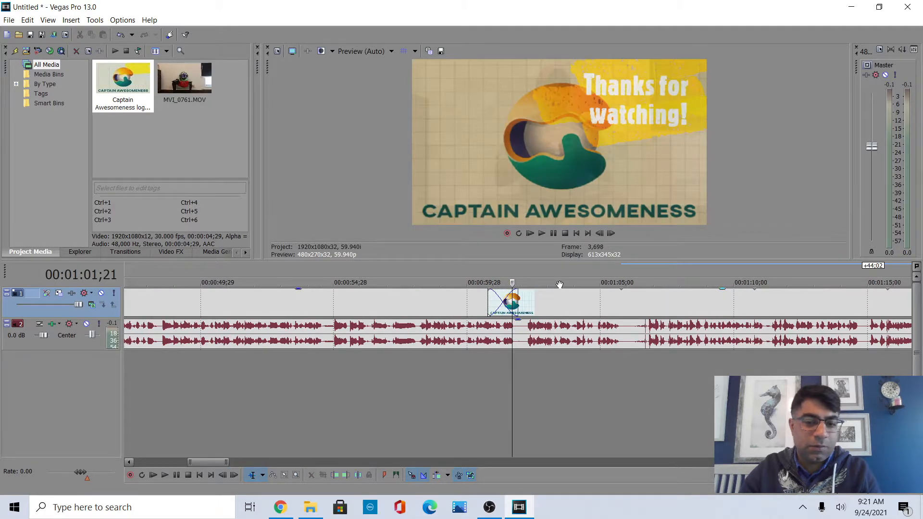
left_click(463, 373)
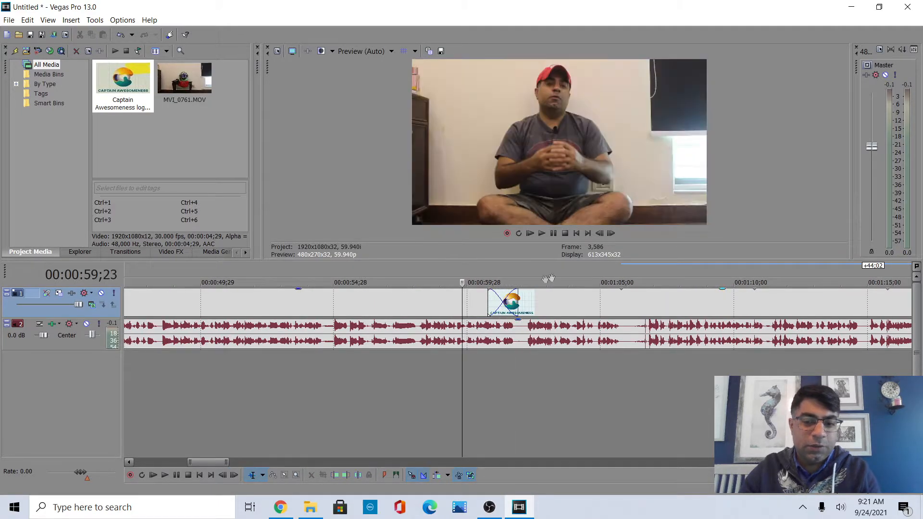
left_click_drag(516, 288, 513, 287)
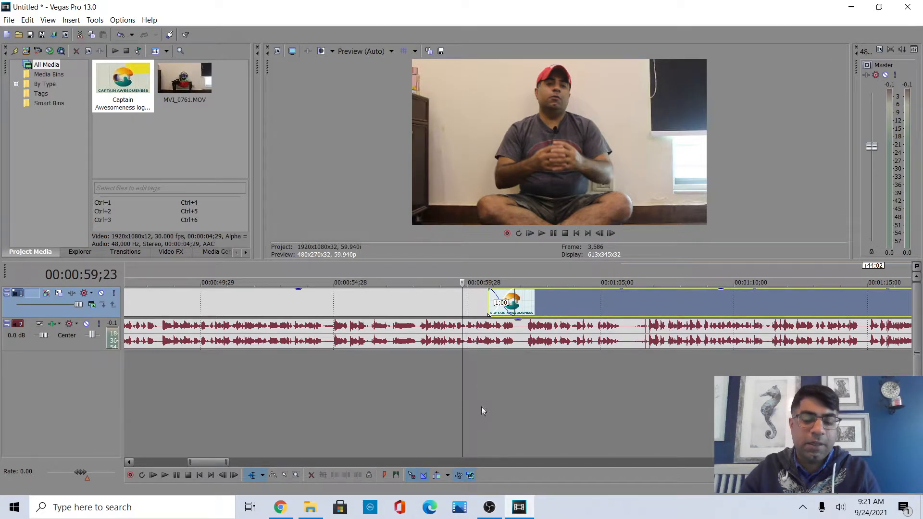
left_click(542, 233)
left_click(542, 234)
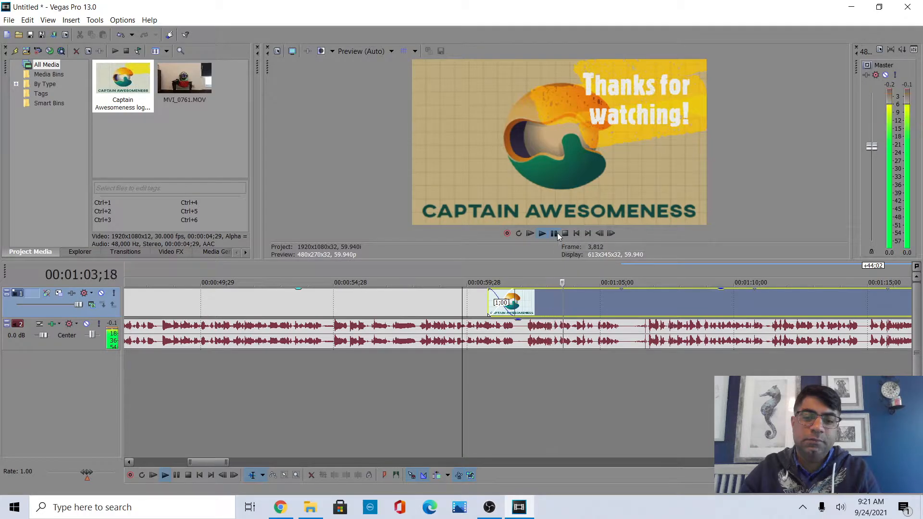
left_click(558, 232)
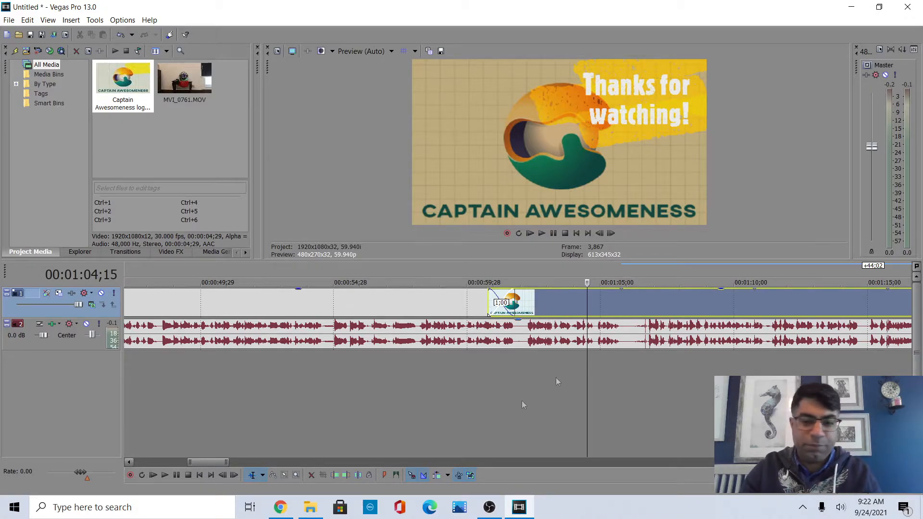
left_click(555, 299)
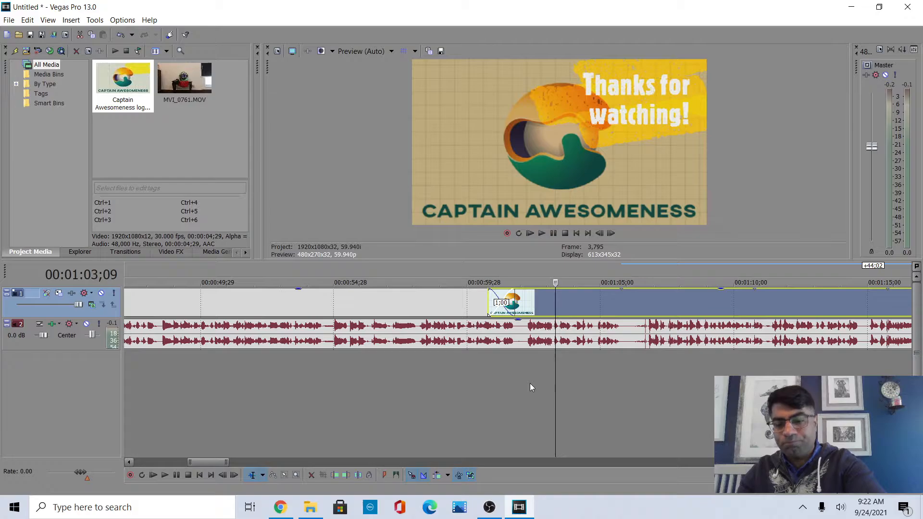
Delete the logo video event from the timeline.
scroll(614, 295, "down", 4)
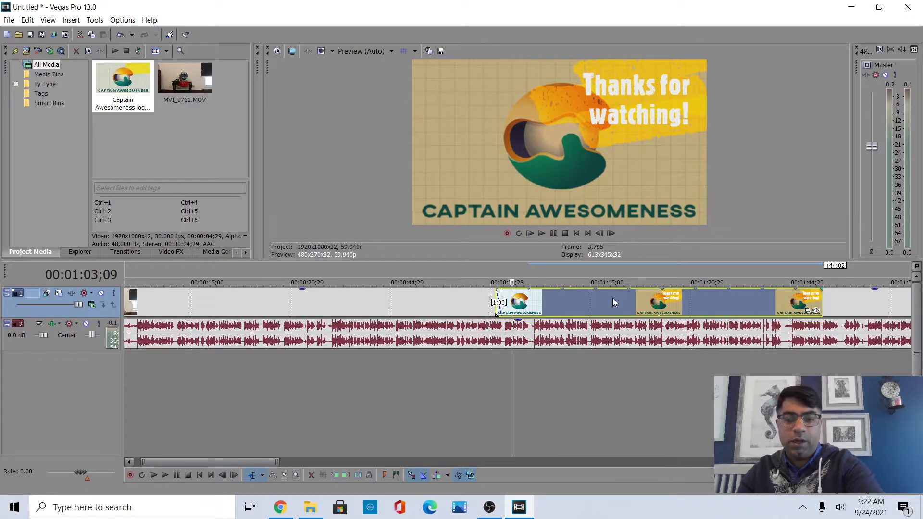
key("Delete")
Import North Oakland Extasy - Squadda B.mp3 from the Video Projects folder into Project Media.
left_click(310, 509)
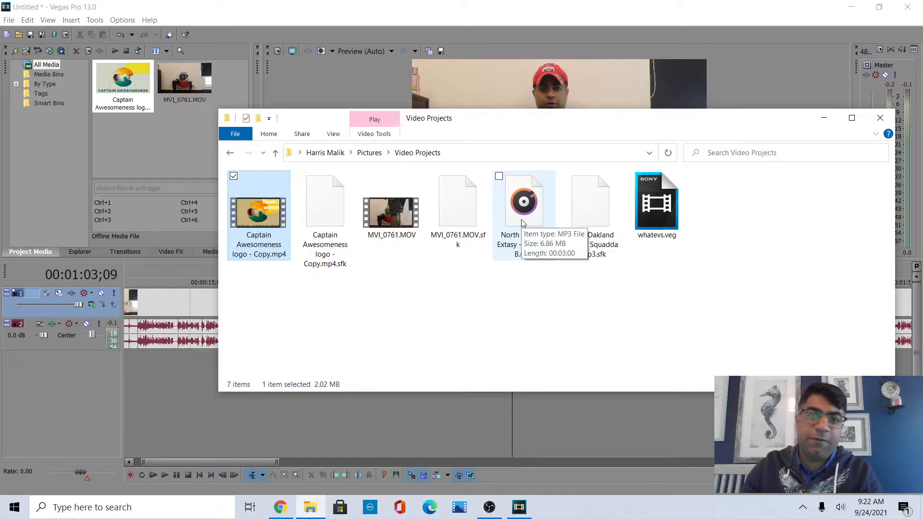
left_click_drag(523, 222, 154, 136)
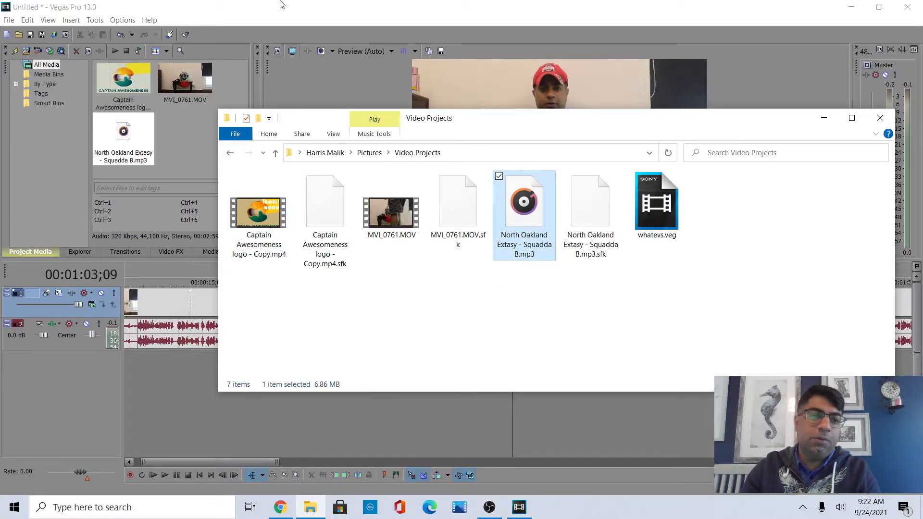
left_click(281, 4)
Add the North Oakland Extasy music to a new audio track starting at the beginning of the timeline.
left_click_drag(123, 137, 215, 369)
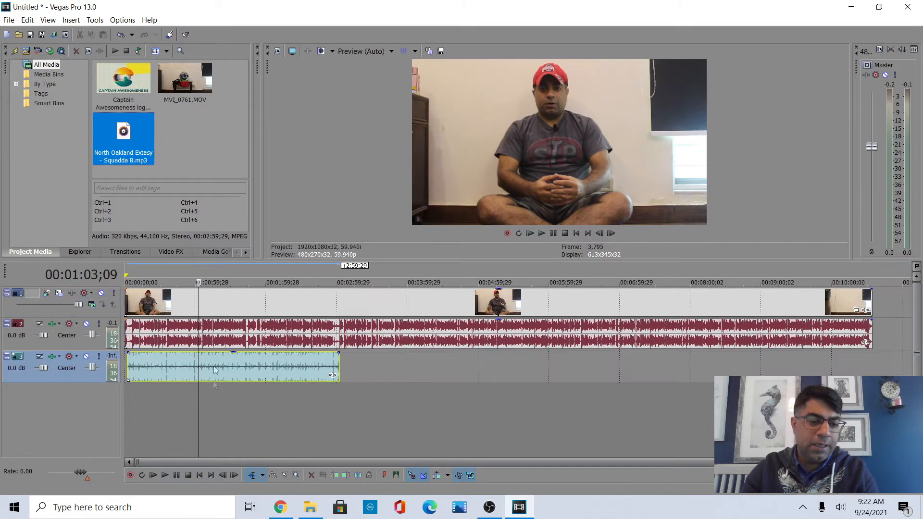
left_click_drag(159, 358, 147, 363)
Give the music event a fade-in of about one second and lower its volume.
scroll(180, 394, "up", 4)
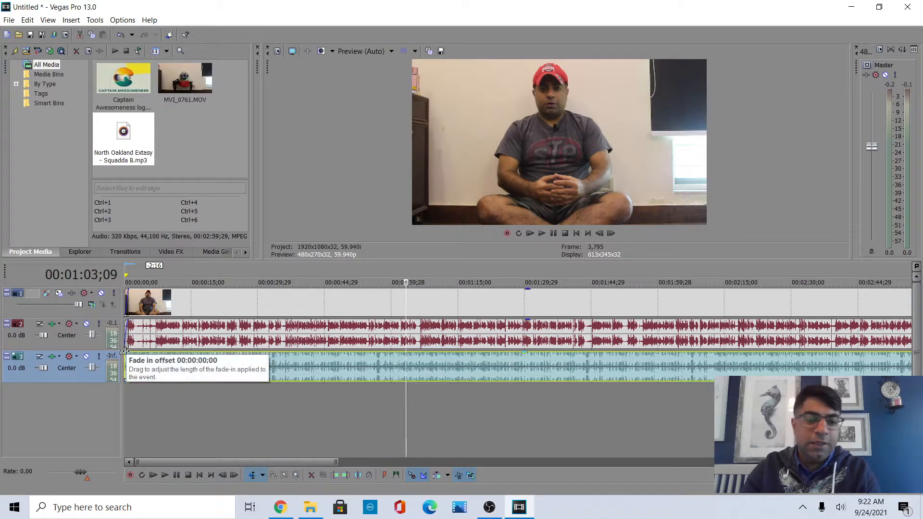
scroll(156, 428, "up", 4)
left_click_drag(204, 463, 76, 460)
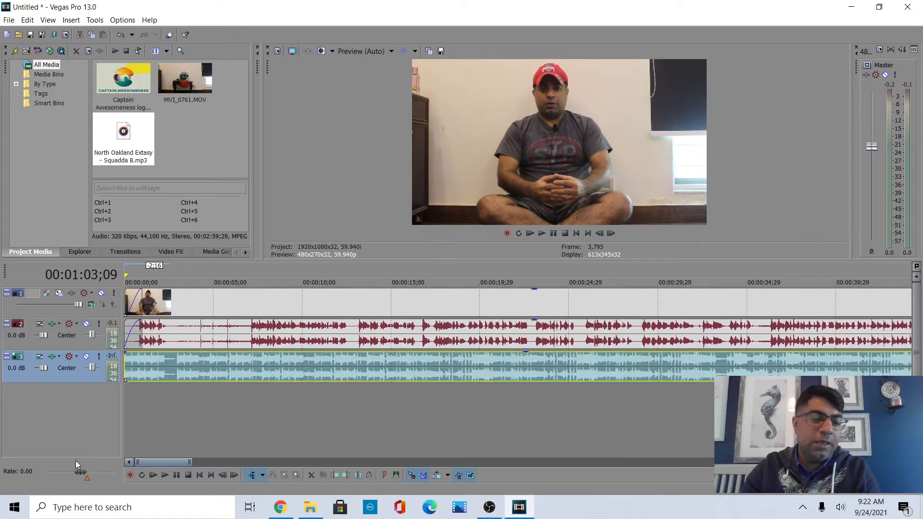
left_click(137, 420)
left_click(127, 418)
scroll(142, 417, "up", 3)
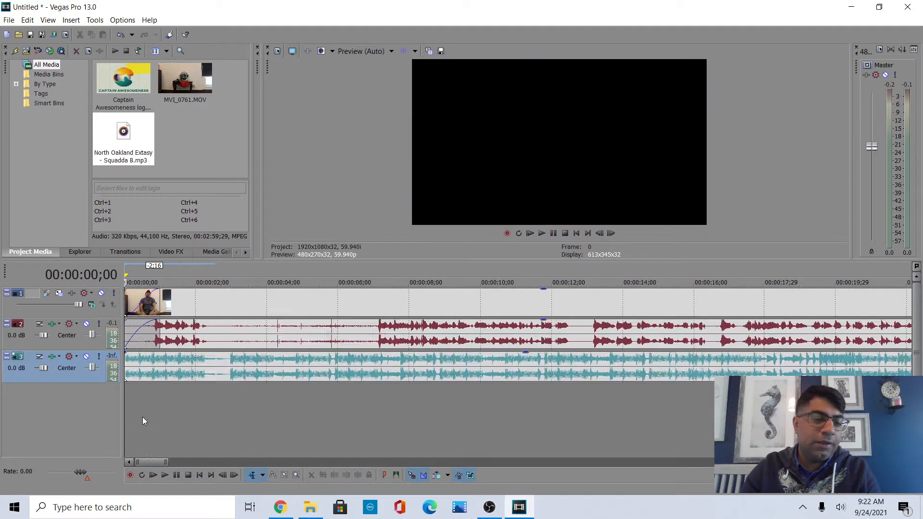
left_click(126, 351)
left_click_drag(126, 351, 194, 352)
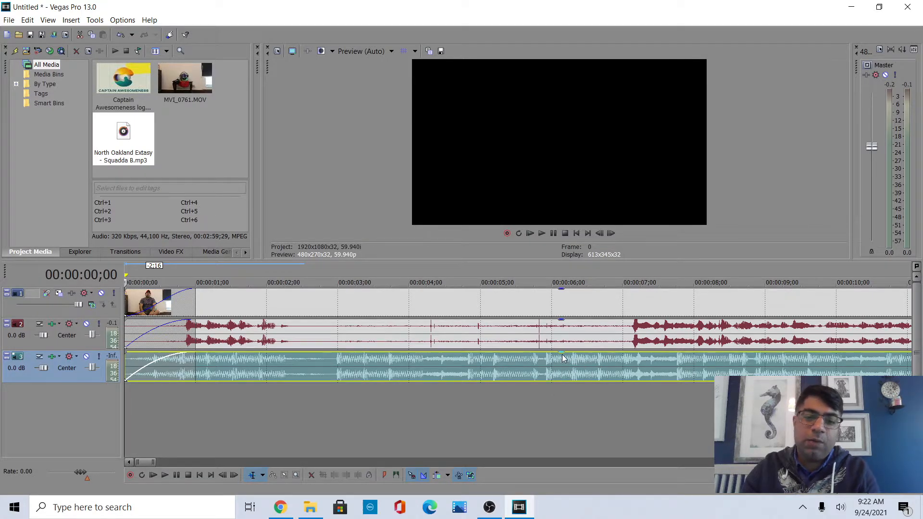
left_click_drag(562, 353, 561, 381)
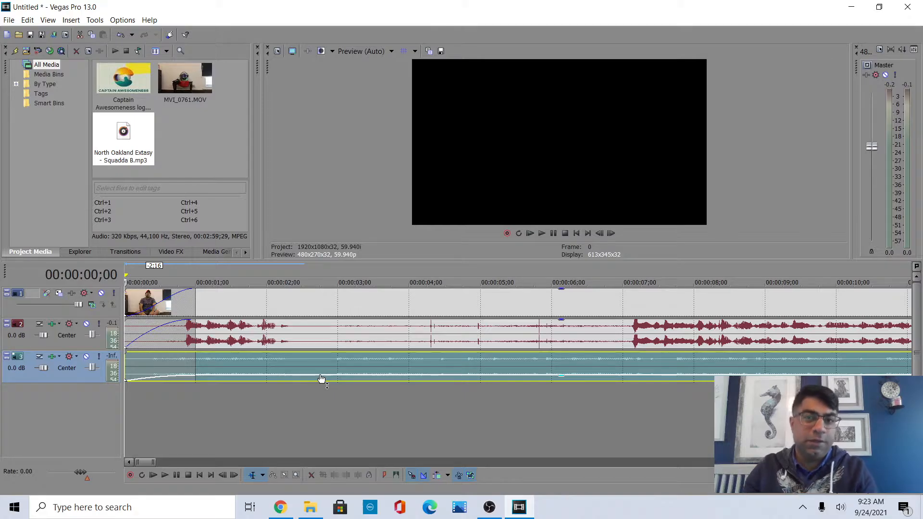
Play the project from the start to check the music mix.
left_click(529, 233)
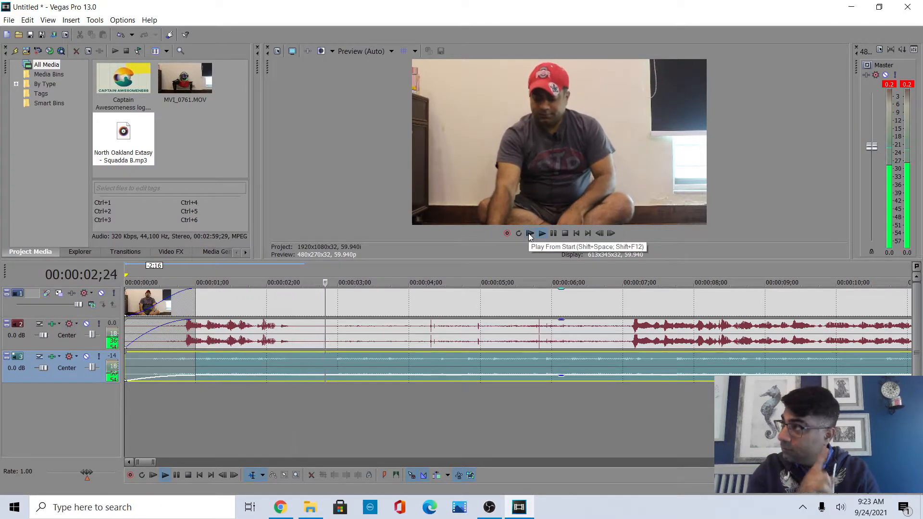
left_click(554, 233)
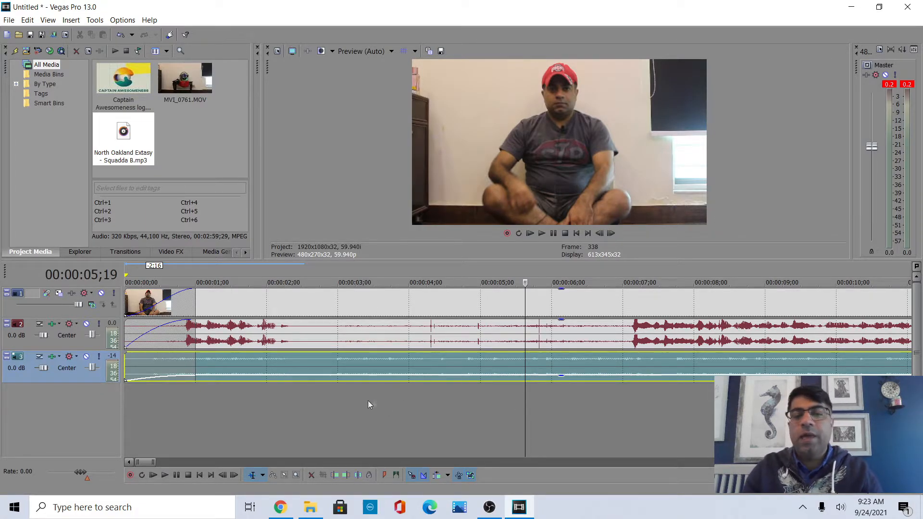
scroll(330, 404, "down", 5)
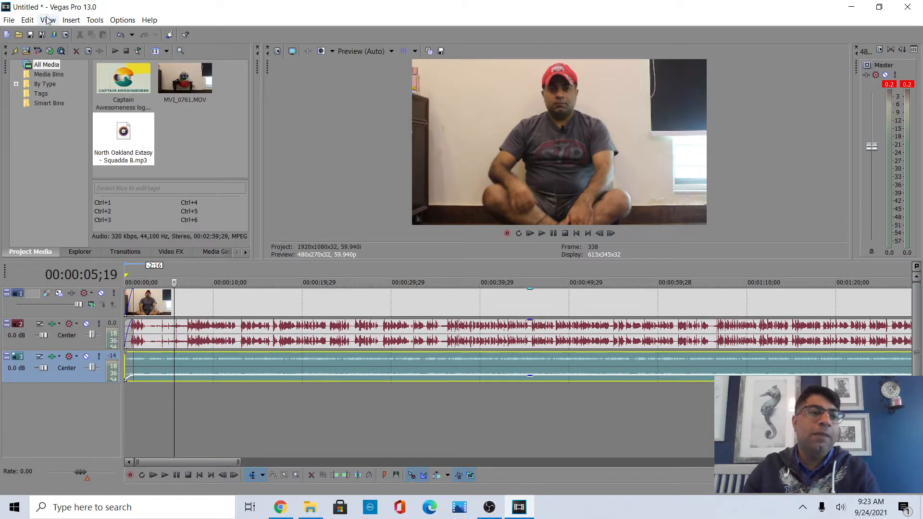
Save the project as whatevs.veg in the Video Projects folder, replacing the existing file.
left_click(8, 21)
left_click(29, 73)
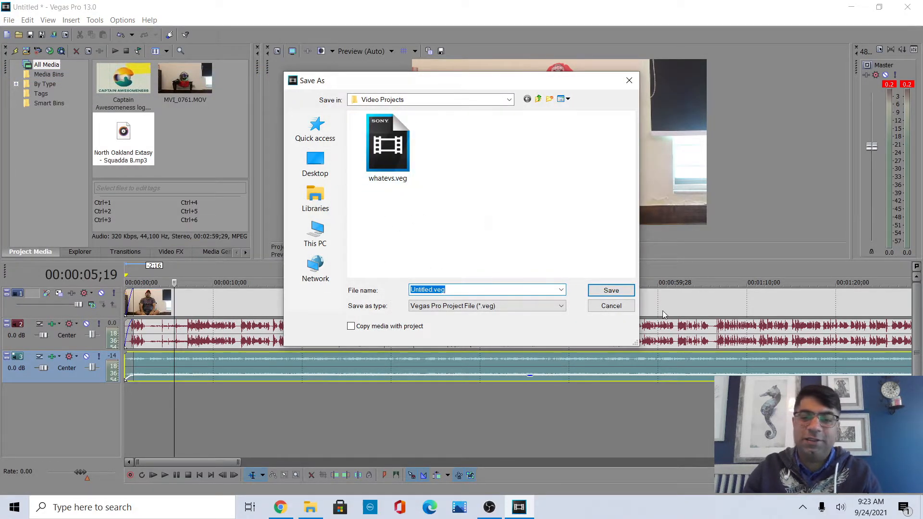
left_click(394, 153)
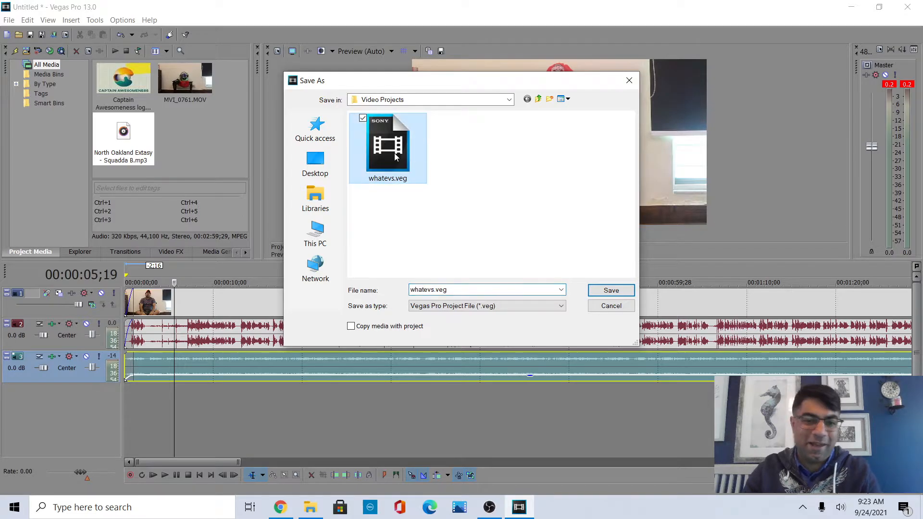
left_click(611, 290)
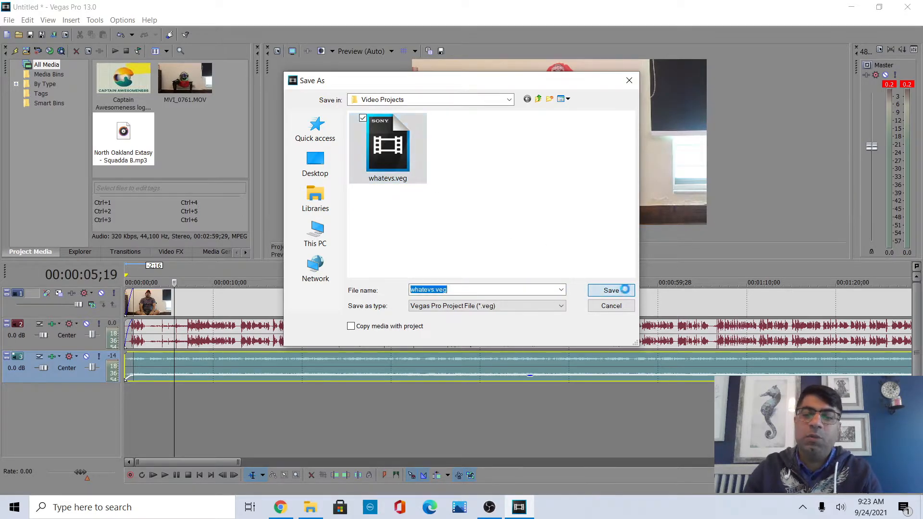
left_click(490, 255)
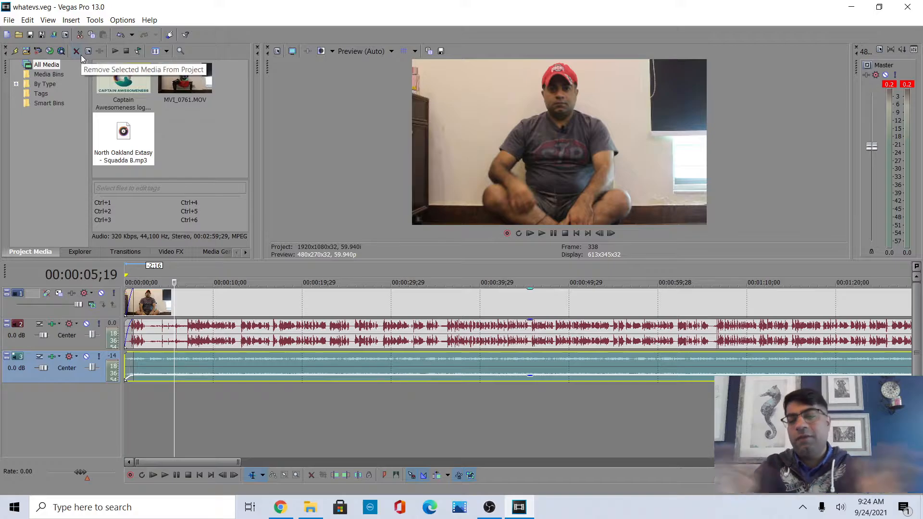
Start rendering the project as whatevs.MP4 with the XAVC S Long 1920x1080-59.94p template, then cancel the render and minimize the program.
left_click(9, 20)
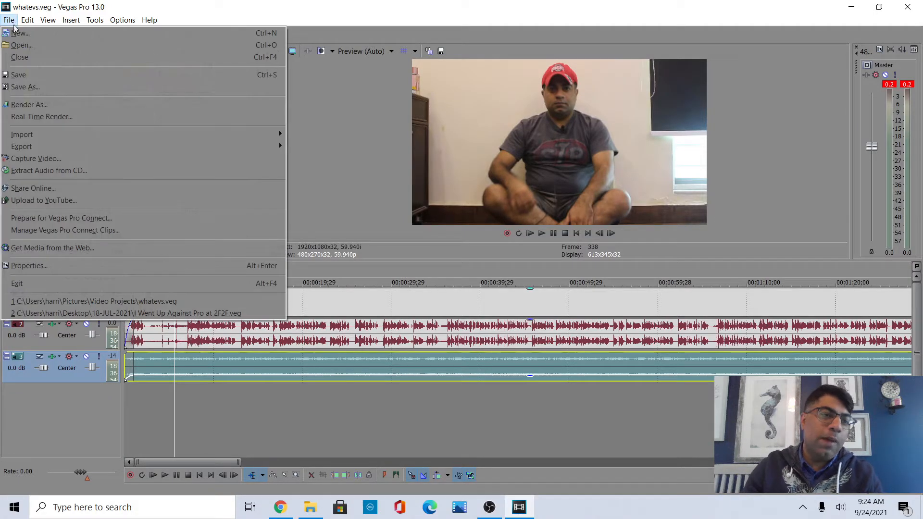
left_click(46, 110)
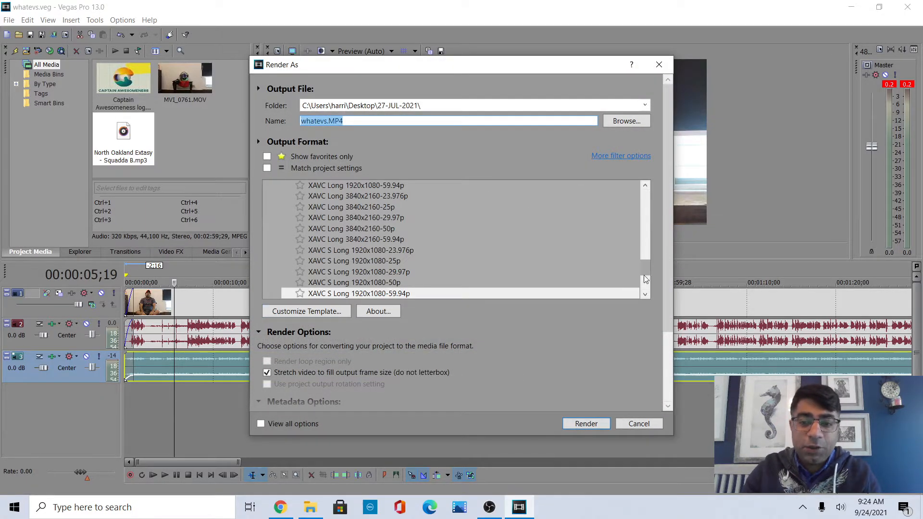
left_click_drag(646, 271, 643, 221)
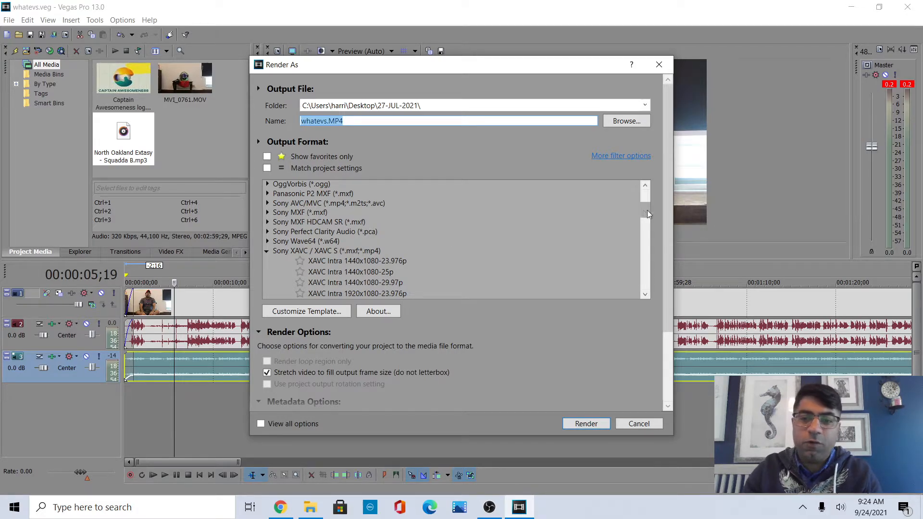
left_click_drag(647, 210, 613, 275)
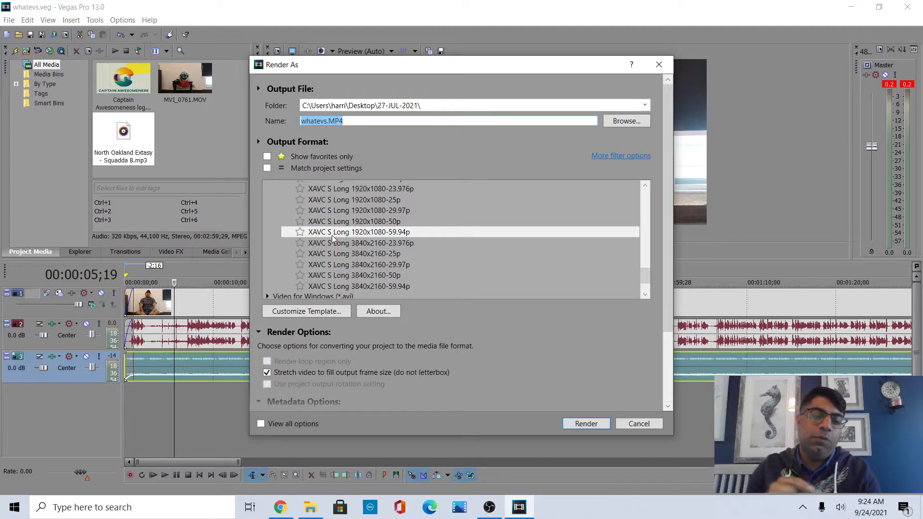
left_click(371, 374)
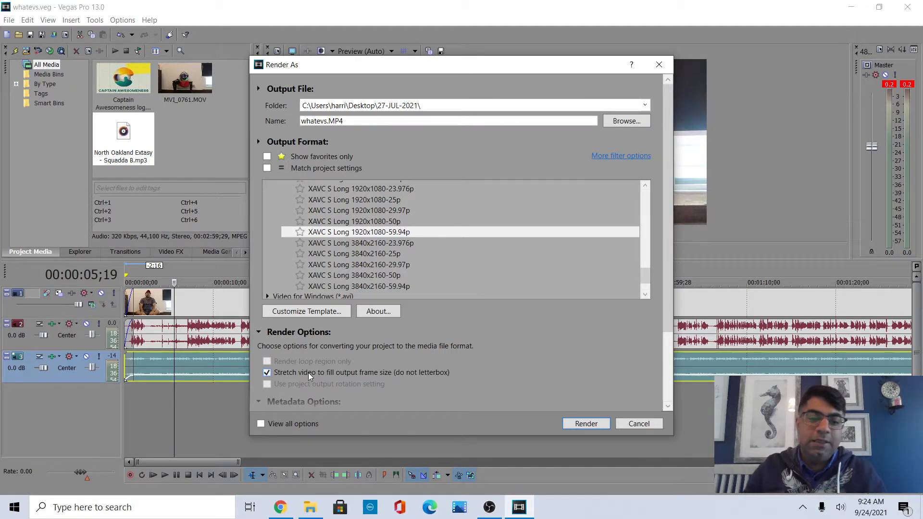
scroll(308, 373, "down", 2)
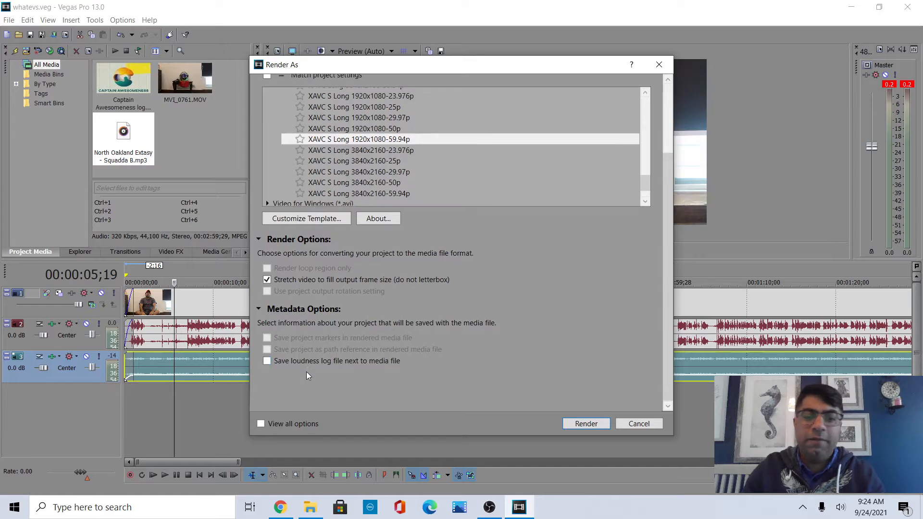
left_click(586, 423)
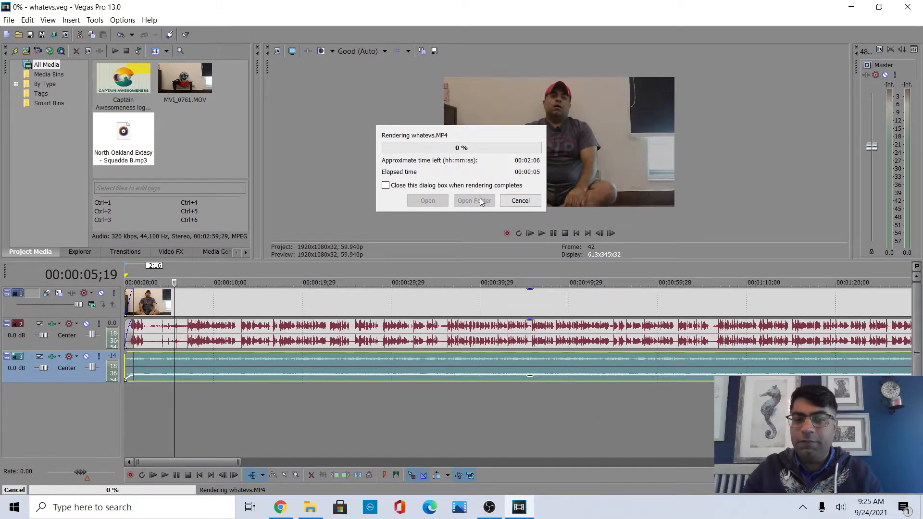
left_click(513, 205)
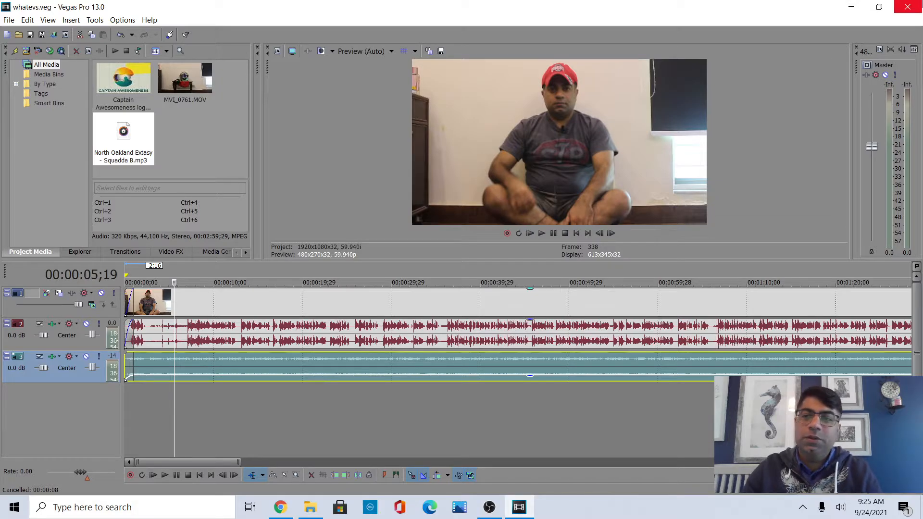
left_click(854, 5)
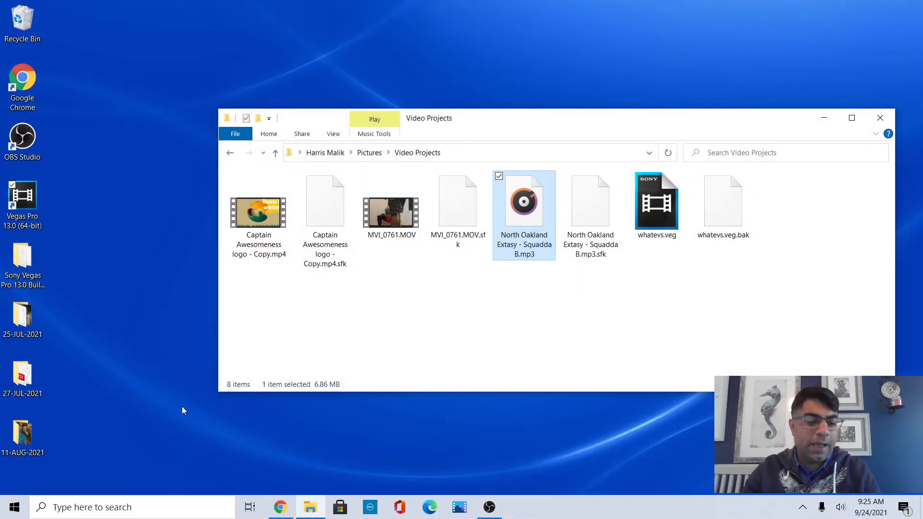
Switch to the Windows Video Editor by searching for it from the Start menu.
key("super")
type("vi")
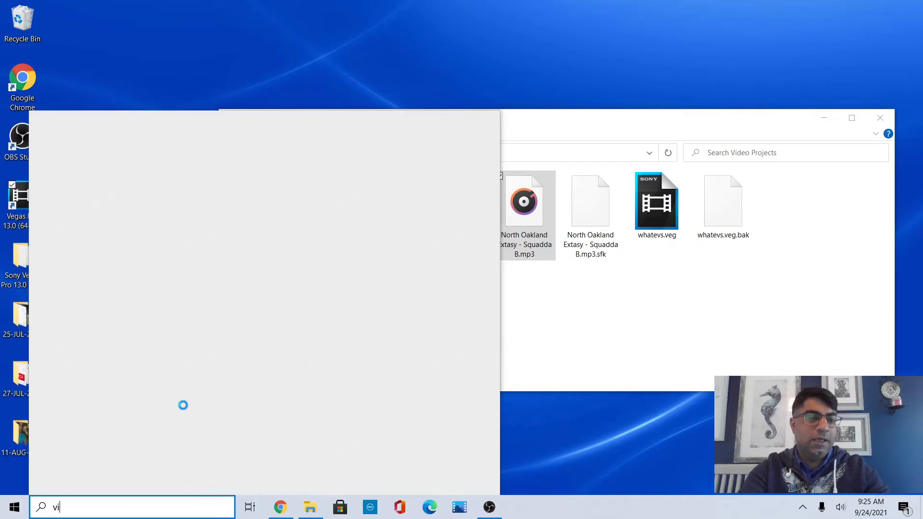
key("Return")
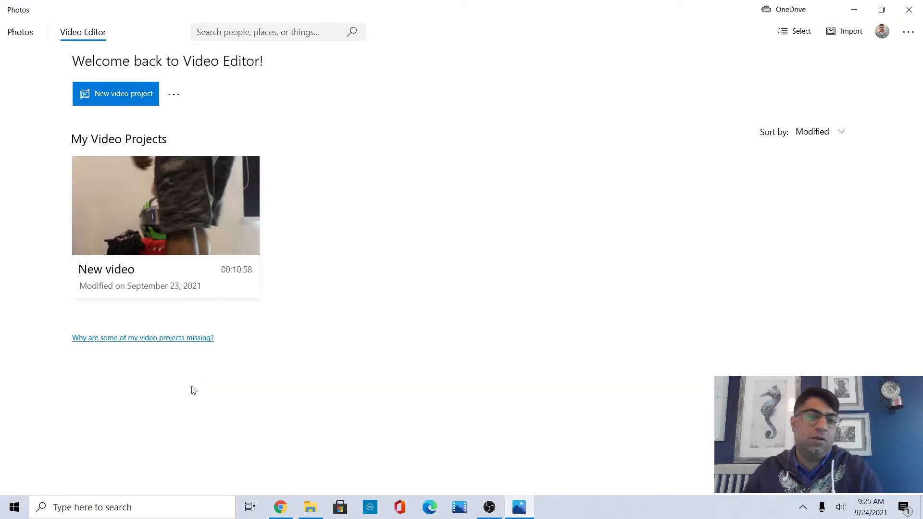
Remove the existing New video project and start a new blank video project, skipping the name.
right_click(128, 216)
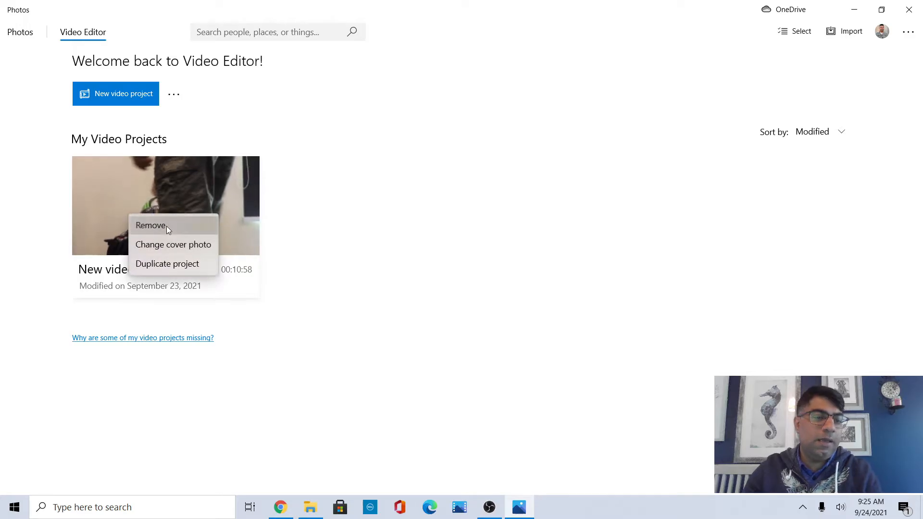
left_click(167, 225)
left_click(399, 283)
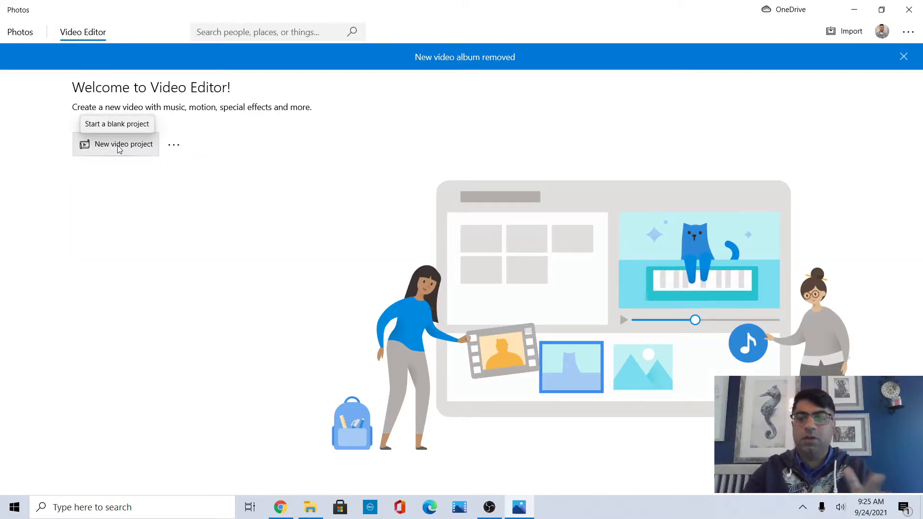
left_click(119, 149)
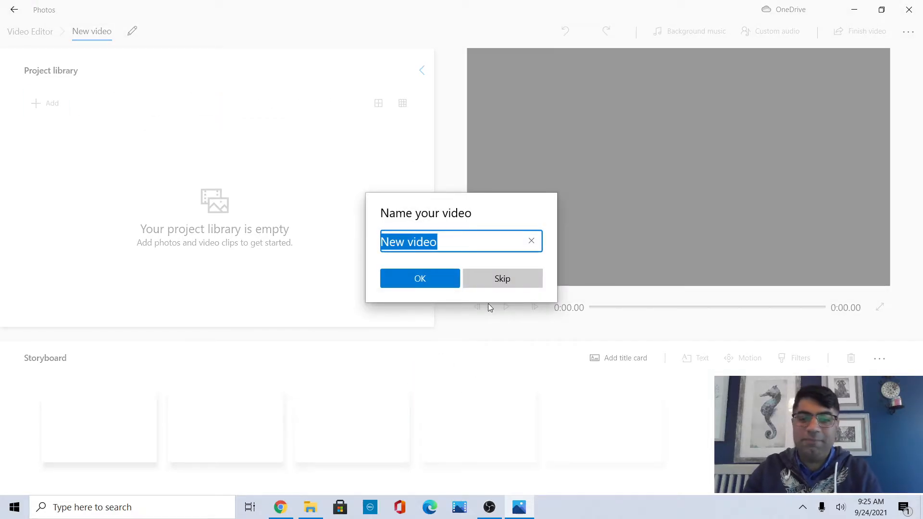
left_click(503, 278)
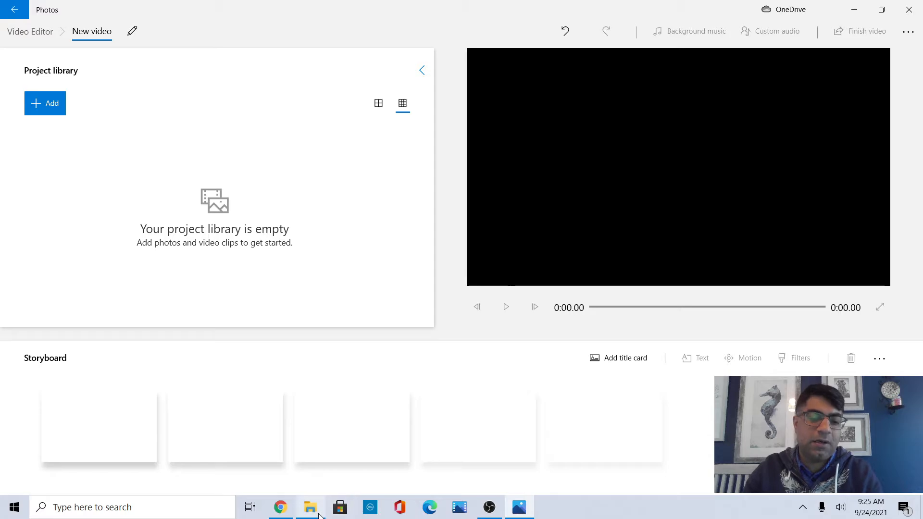
Add MVI_0761.MOV from the Video Projects folder to the project library and place it on the storyboard.
left_click(319, 515)
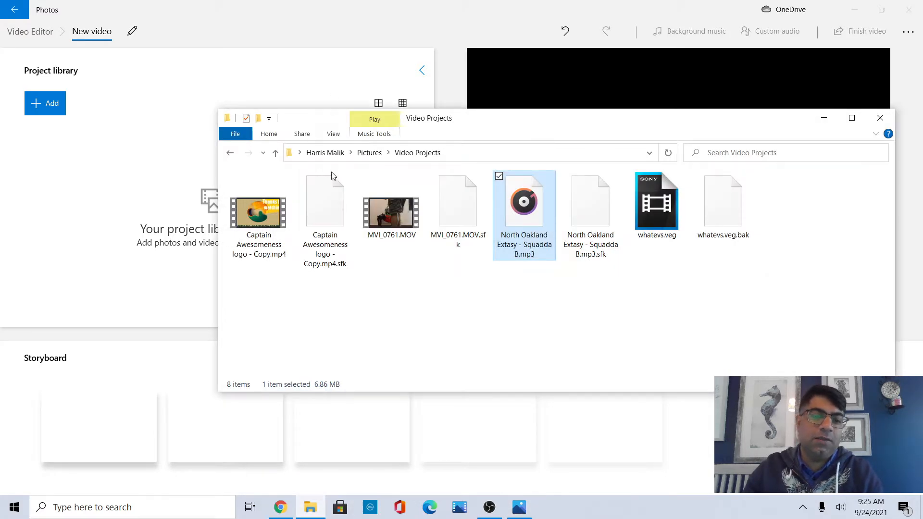
left_click_drag(390, 218, 119, 173)
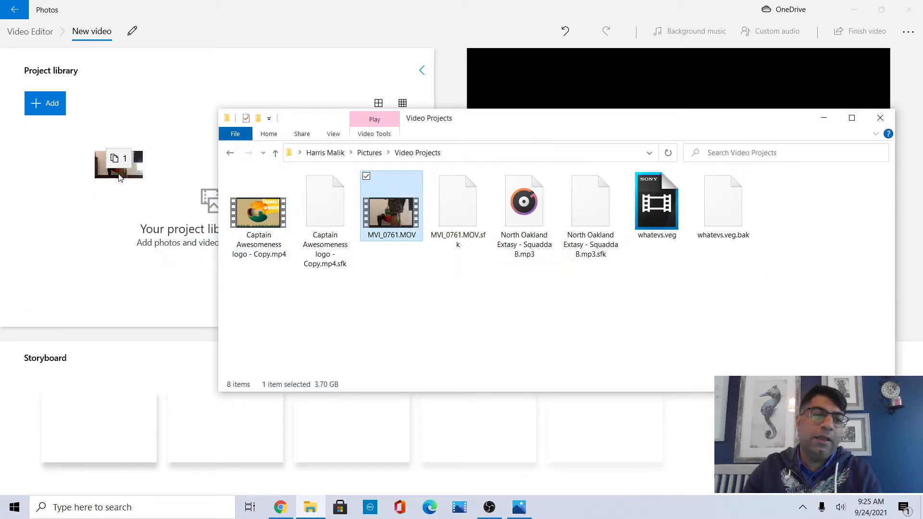
left_click(196, 4)
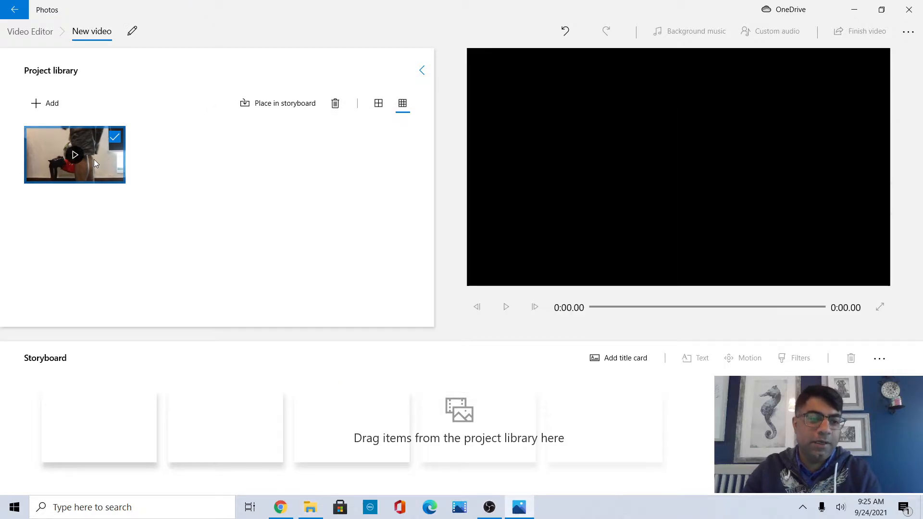
left_click_drag(94, 159, 108, 439)
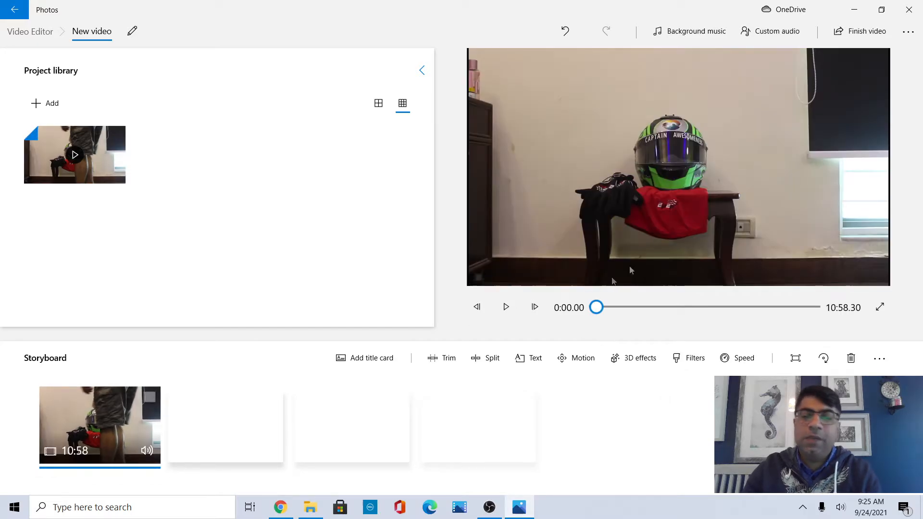
Open the Text editor for the clip and position the playhead at 1:00.00.
left_click(530, 359)
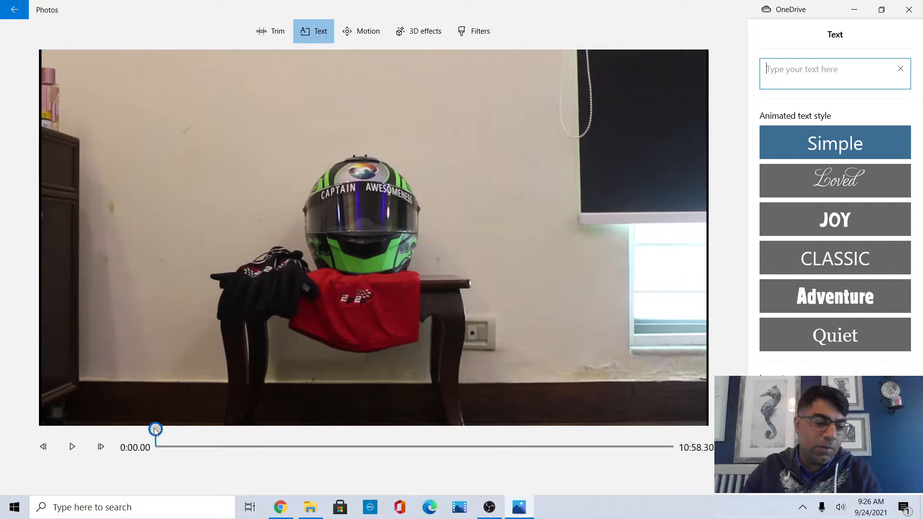
left_click_drag(155, 429, 203, 431)
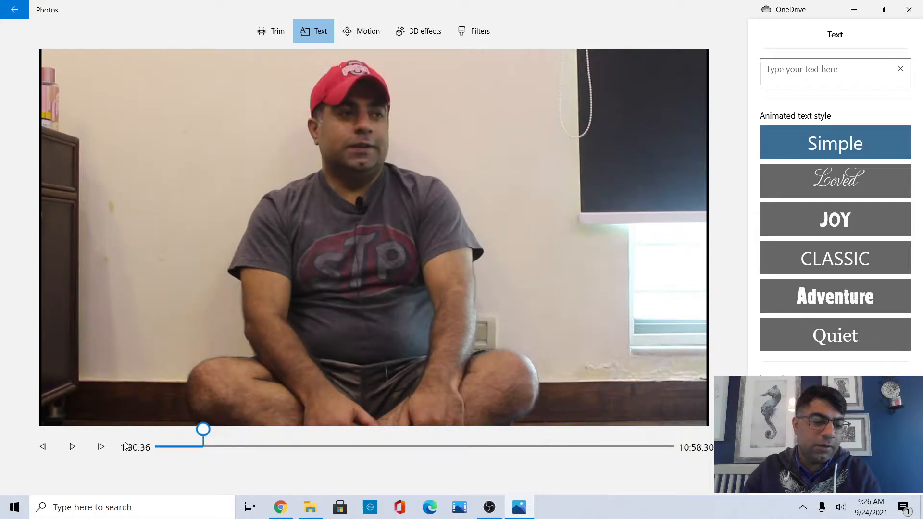
left_click(48, 445)
left_click(50, 448)
left_click(50, 448)
left_click(50, 448)
left_click(50, 447)
left_click(50, 448)
left_click(50, 447)
left_click(50, 448)
left_click(49, 448)
left_click(49, 448)
left_click(49, 448)
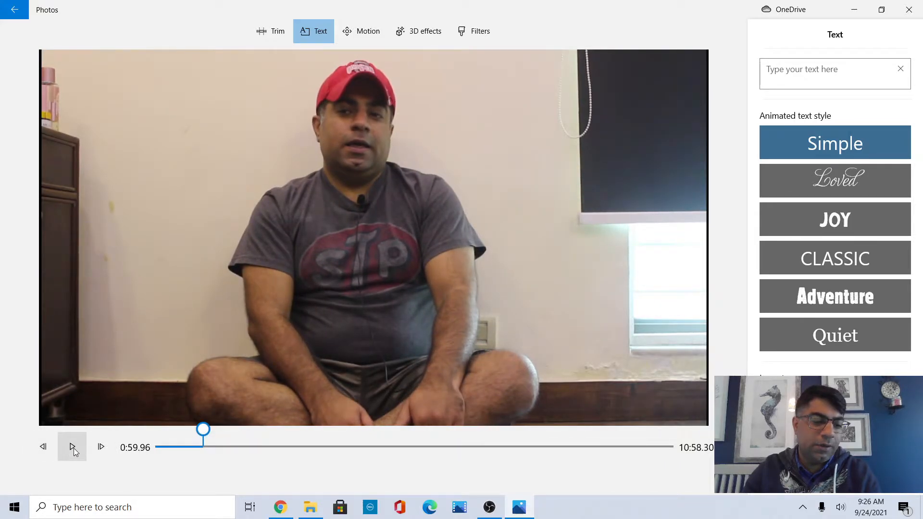
left_click(101, 447)
Enter the caption text LMBO!
left_click(834, 76)
type("L<B")
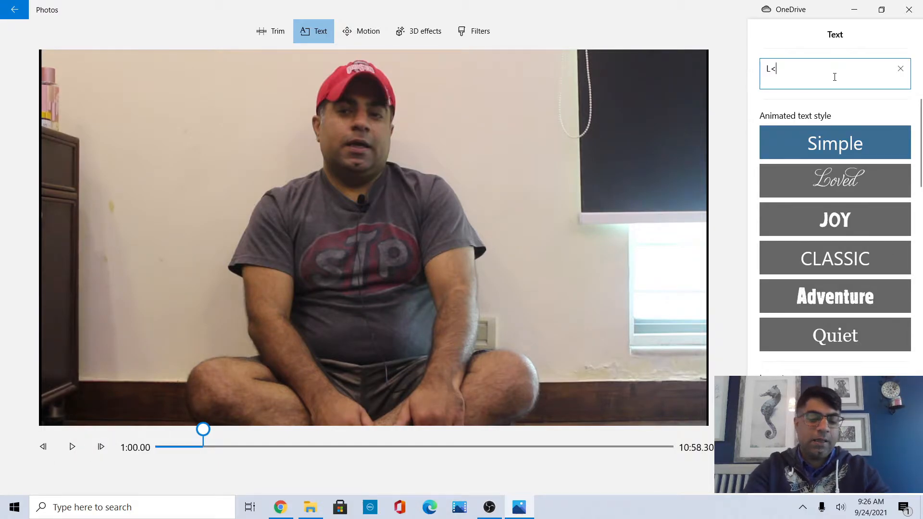
key("BackSpace")
type("MBO!")
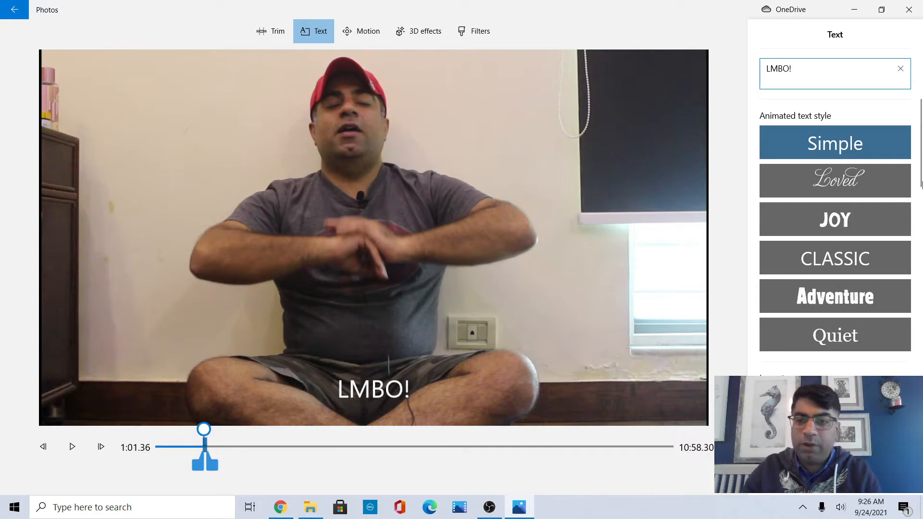
Extend the text's duration slightly, try several animated styles and layouts, and apply the Adventure style.
left_click_drag(208, 469, 214, 469)
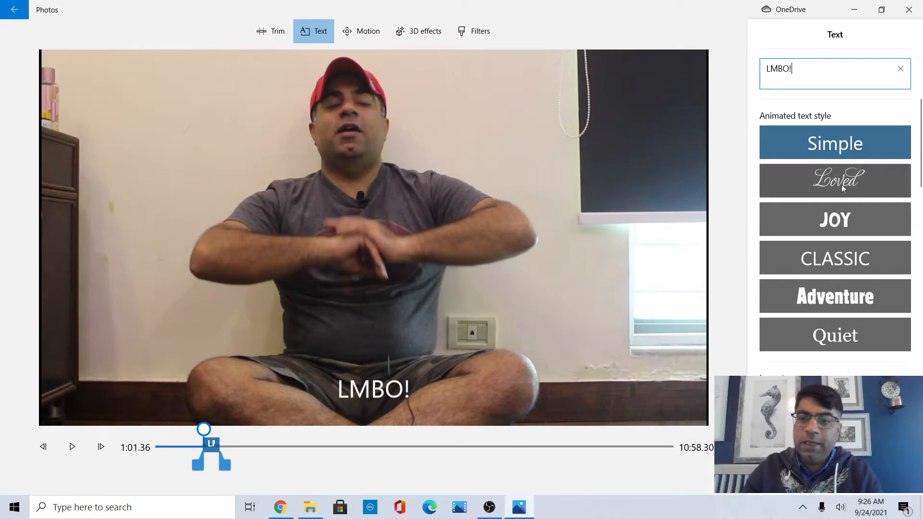
left_click(809, 185)
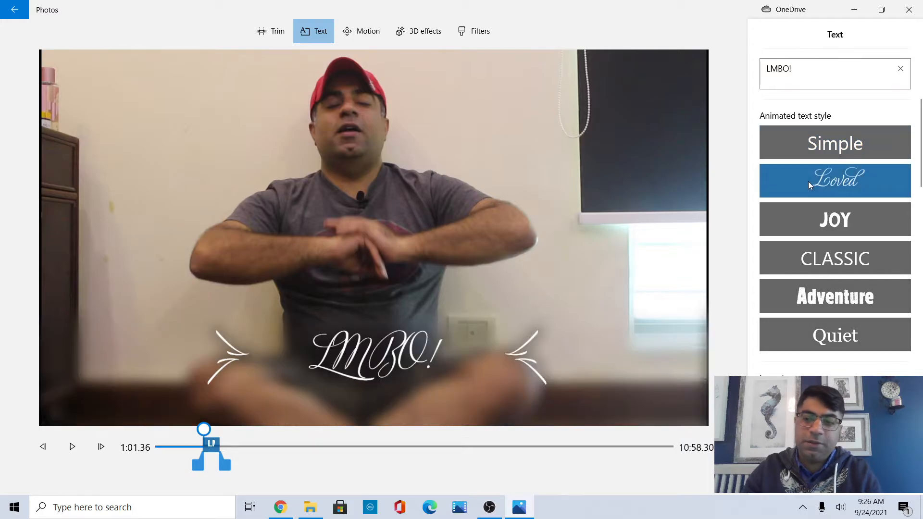
left_click(809, 218)
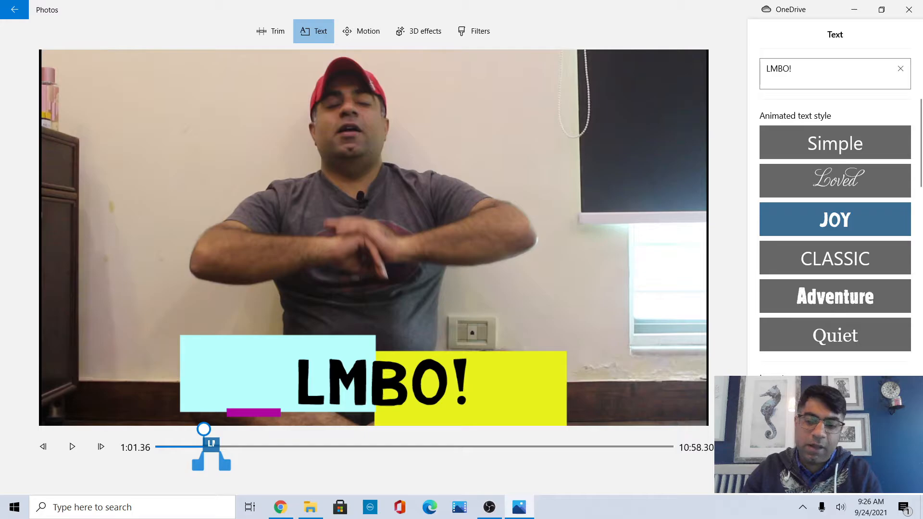
left_click(845, 400)
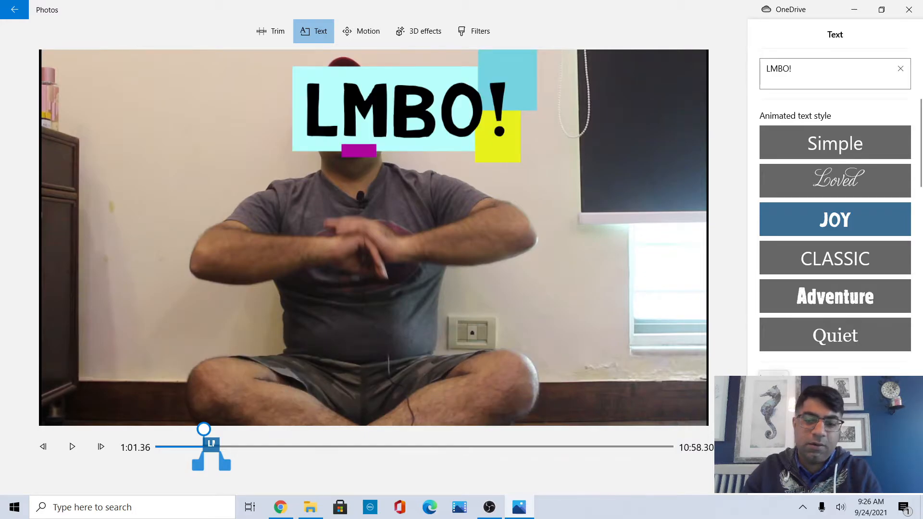
left_click(775, 405)
left_click(783, 437)
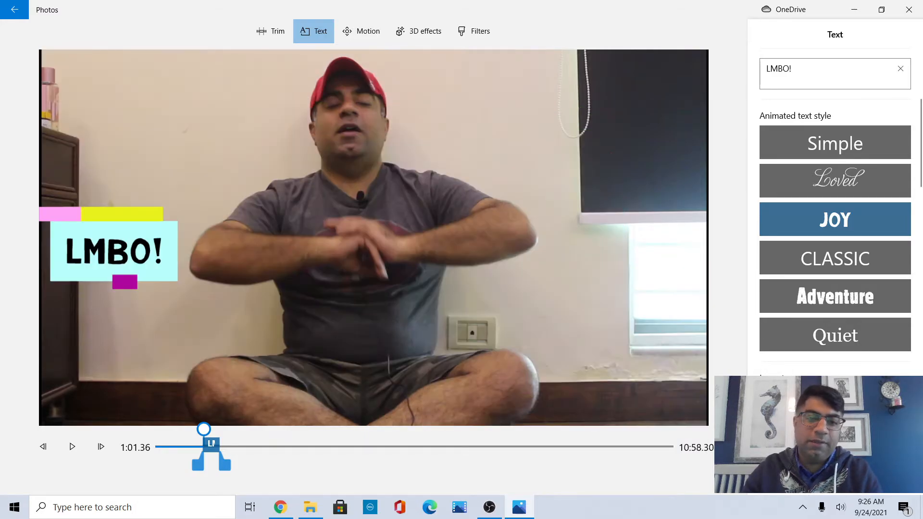
left_click(834, 436)
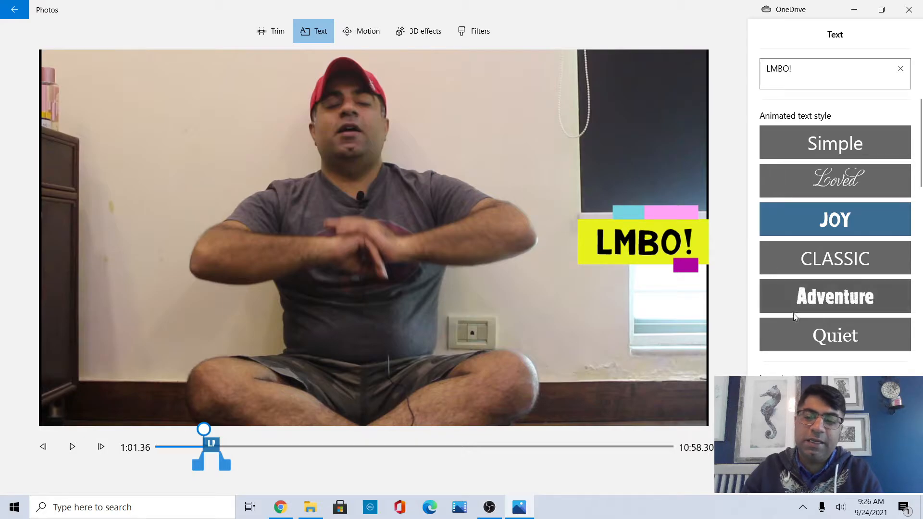
left_click(798, 331)
left_click(807, 302)
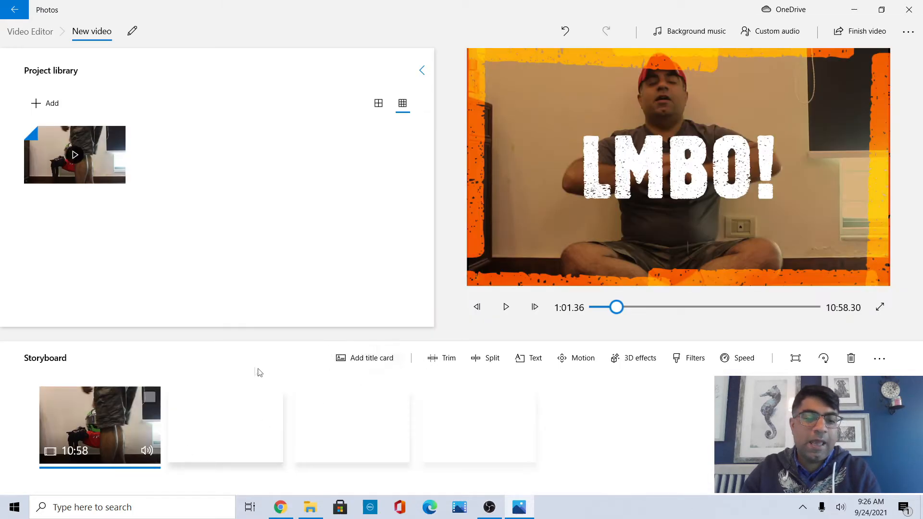
Step back to just before 1:01 and play the clip to preview the animated text.
left_click(476, 308)
left_click(477, 308)
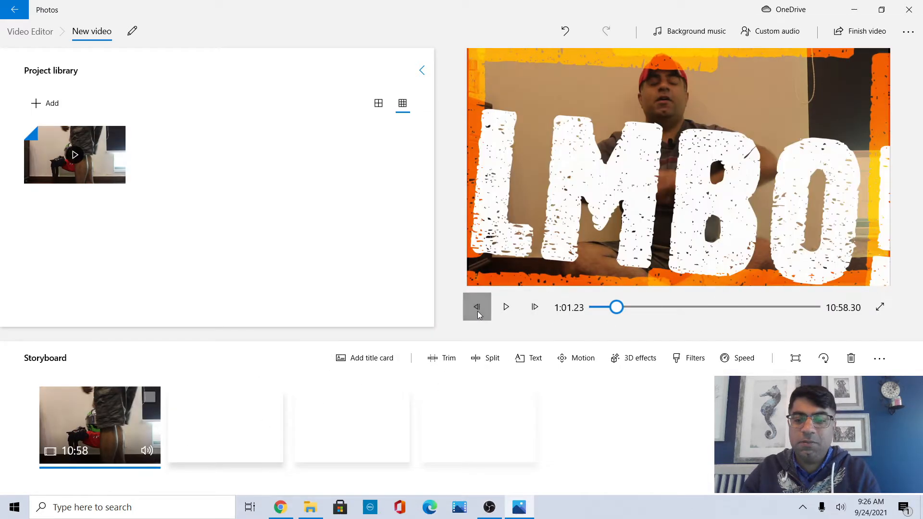
left_click(477, 308)
left_click(477, 310)
left_click(477, 310)
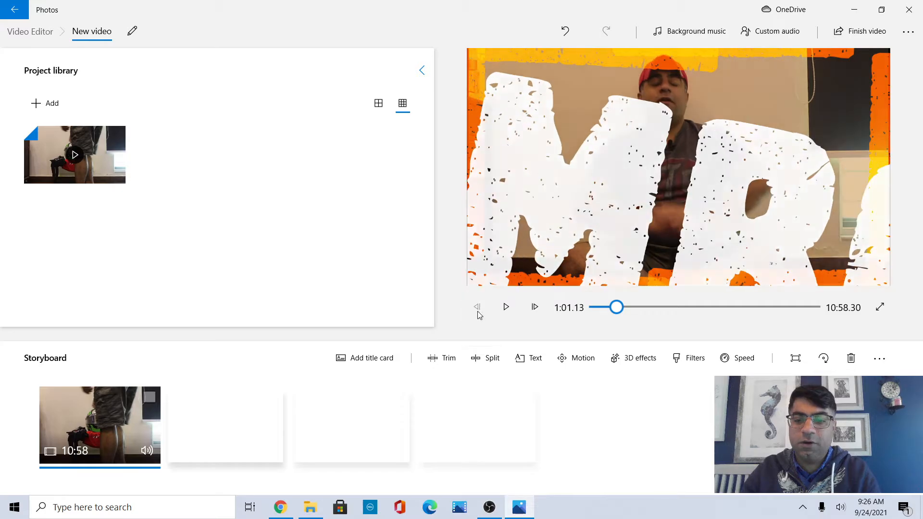
left_click(477, 310)
left_click(478, 310)
left_click(480, 309)
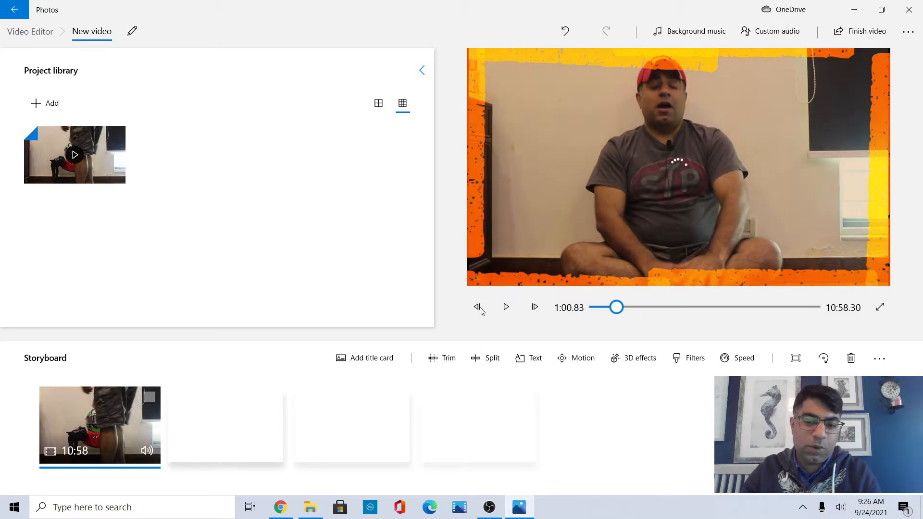
left_click(480, 310)
left_click(481, 309)
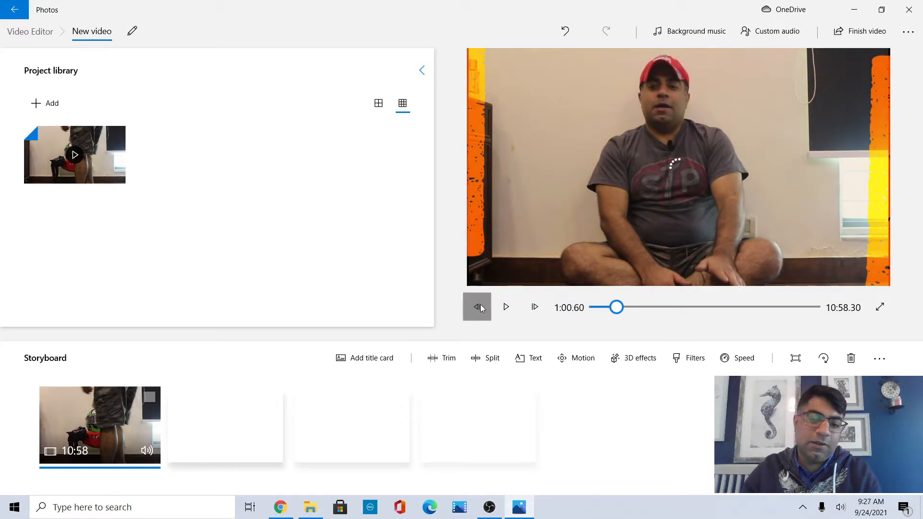
left_click(481, 308)
left_click(481, 309)
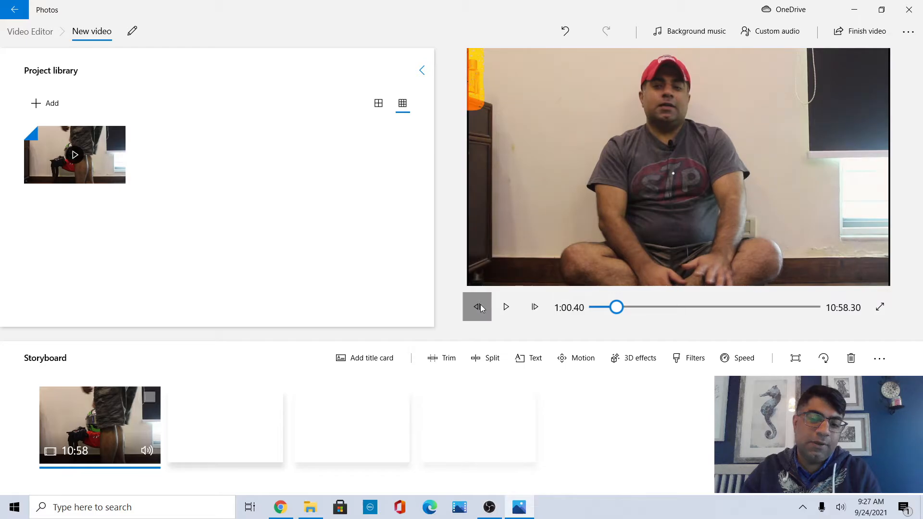
left_click(482, 309)
left_click(481, 309)
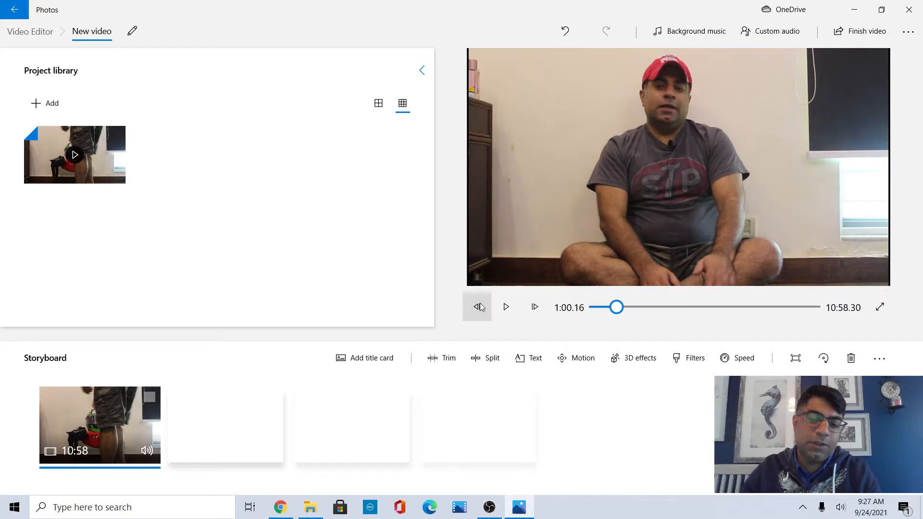
left_click(516, 306)
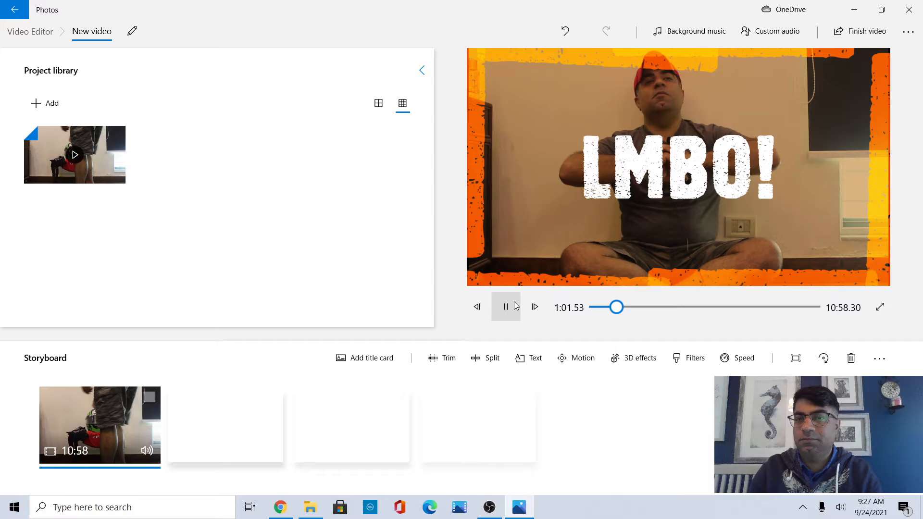
left_click(515, 306)
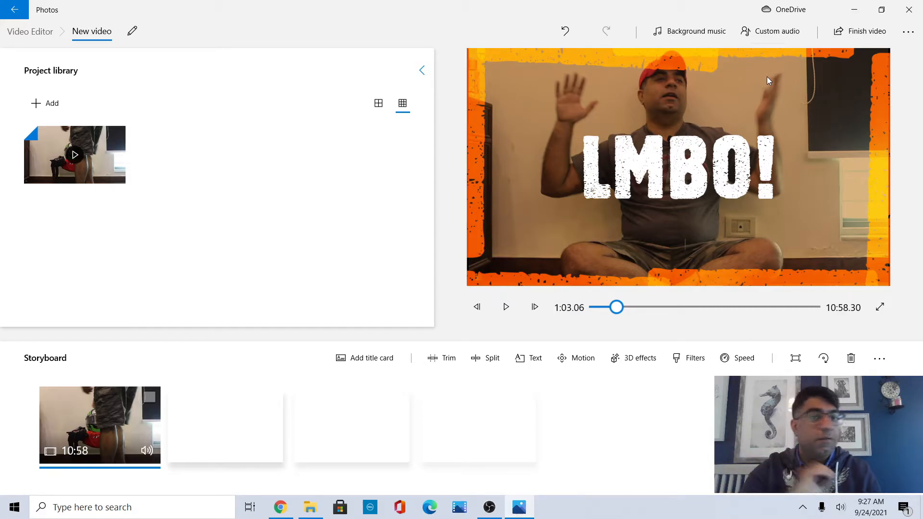
Start exporting the video at High 1080p quality, cancel the save dialog, and close the Video Editor.
left_click(839, 38)
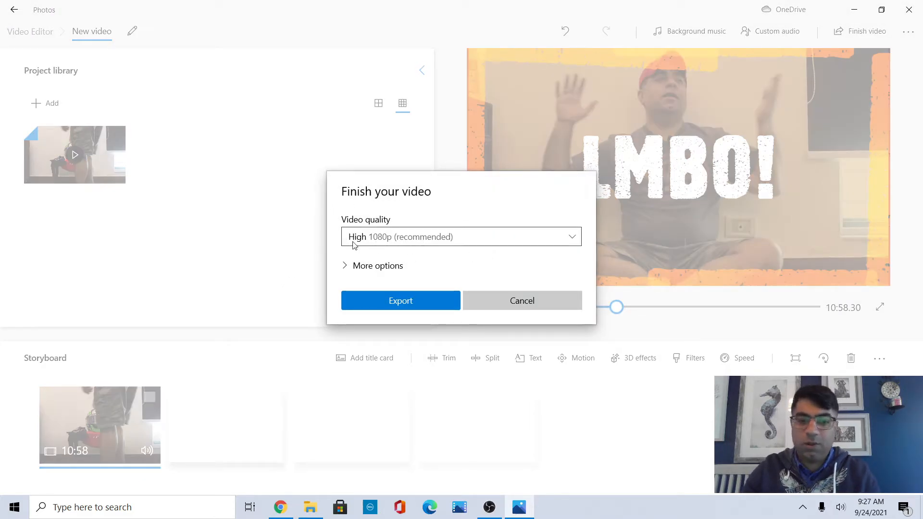
left_click(380, 265)
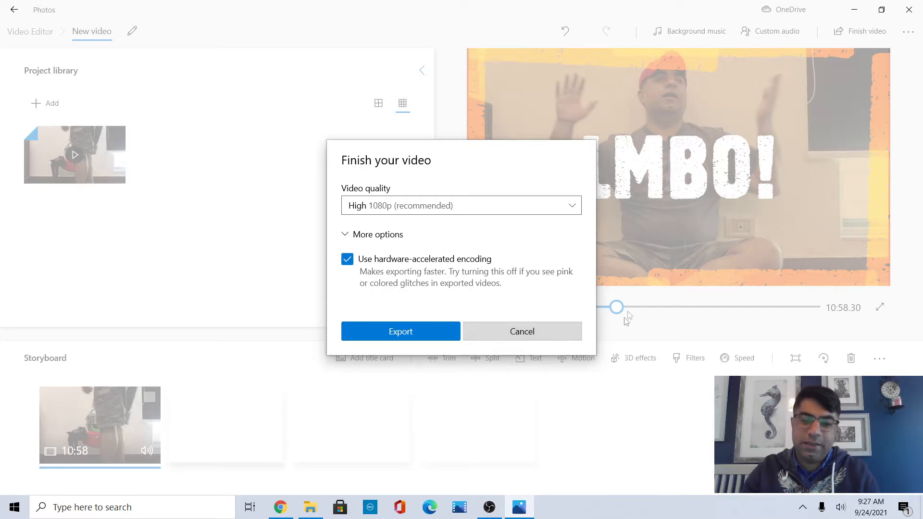
left_click(398, 331)
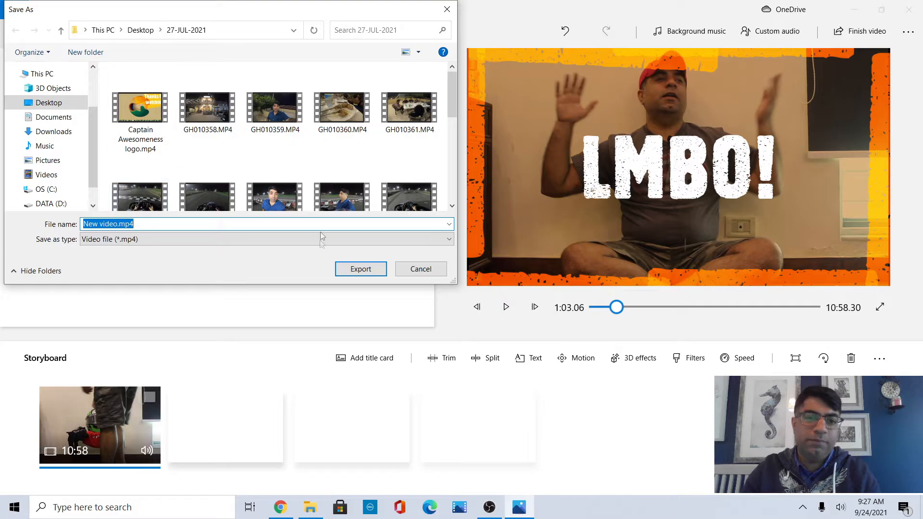
left_click(417, 270)
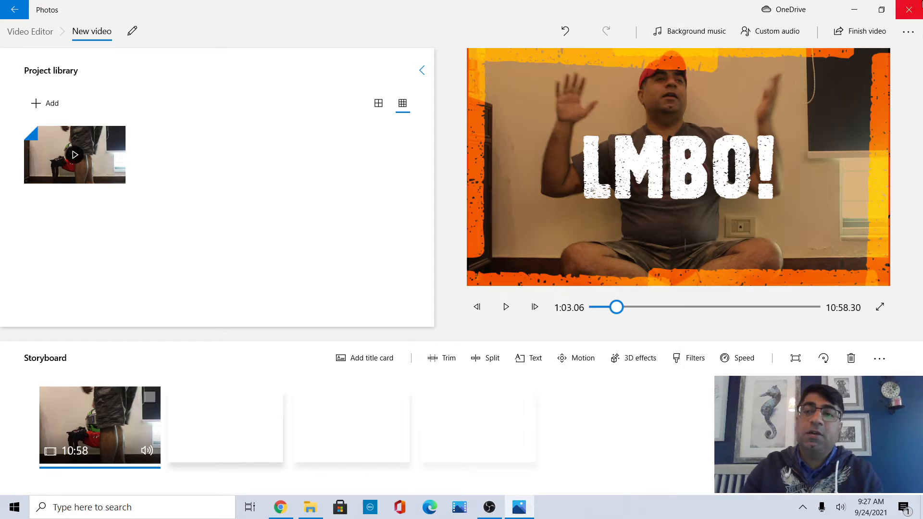
left_click(902, 11)
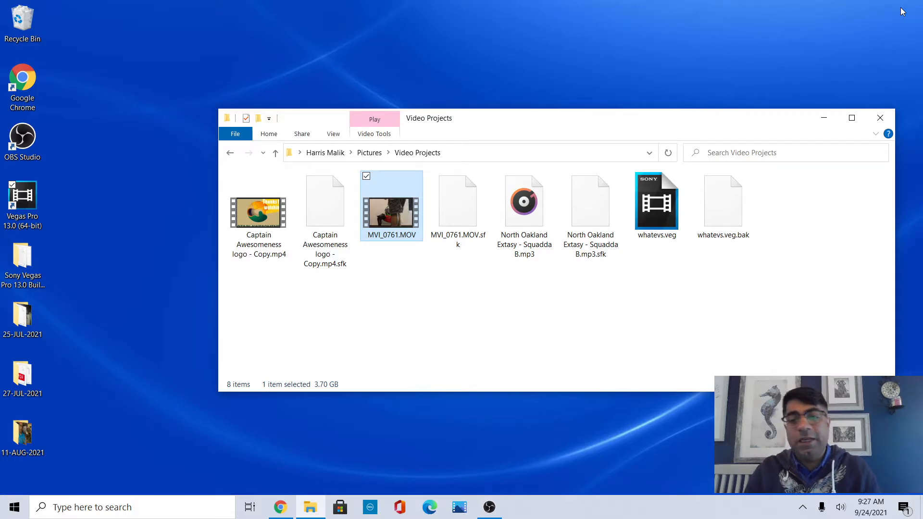
Switch to Chrome and start uploading Untitled.MP4 from the Desktop as a new video in YouTube Studio.
left_click(823, 118)
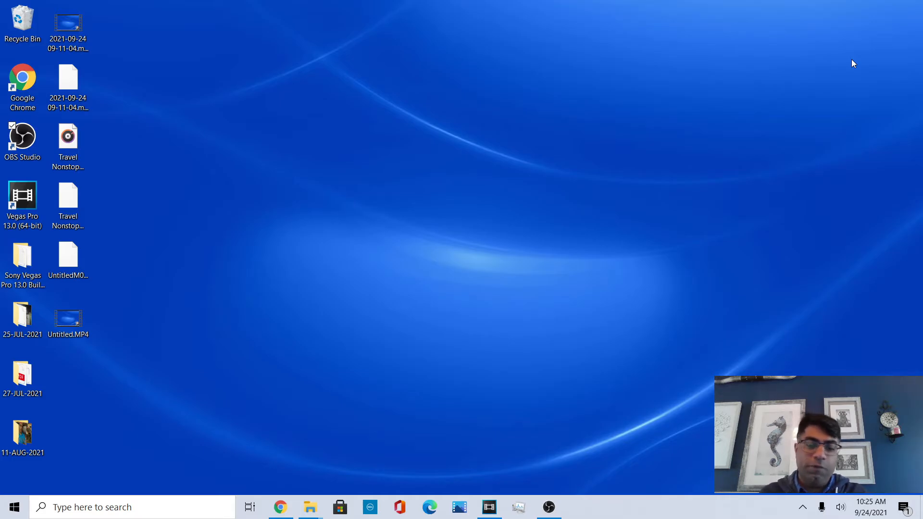
left_click(280, 507)
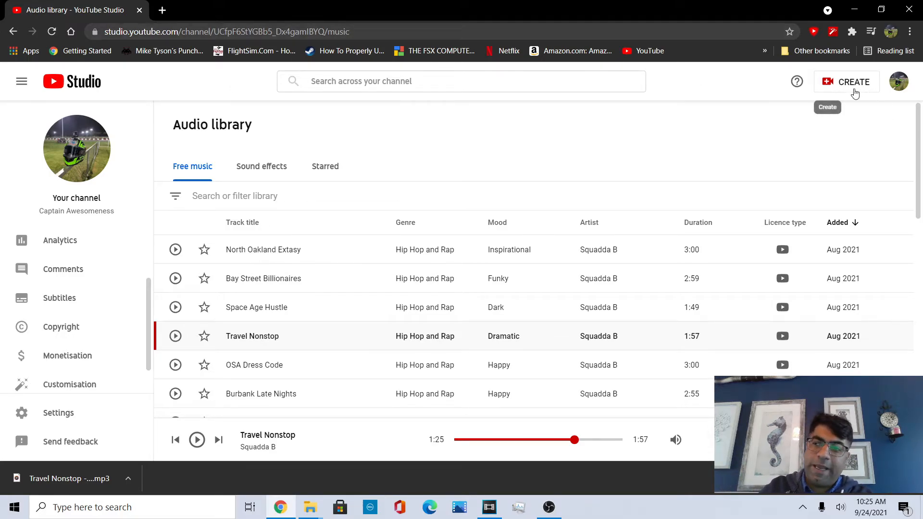
left_click(855, 82)
left_click(841, 108)
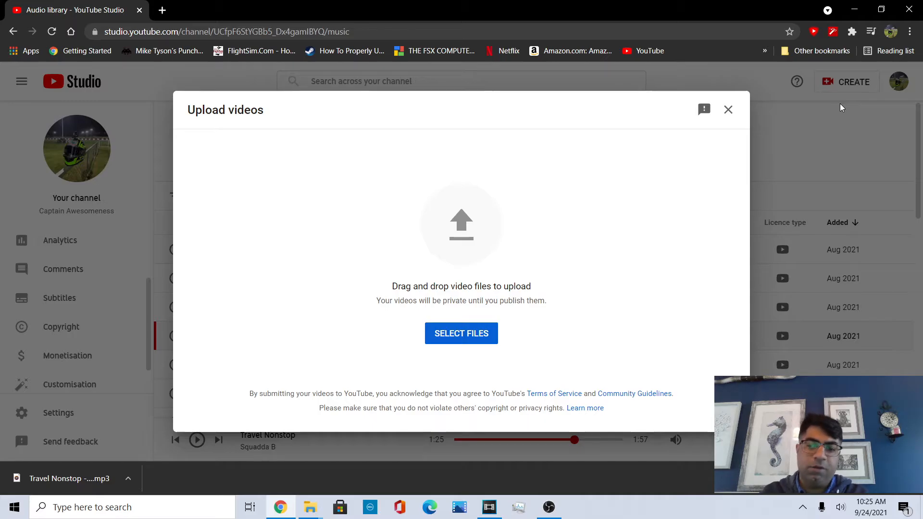
left_click(483, 343)
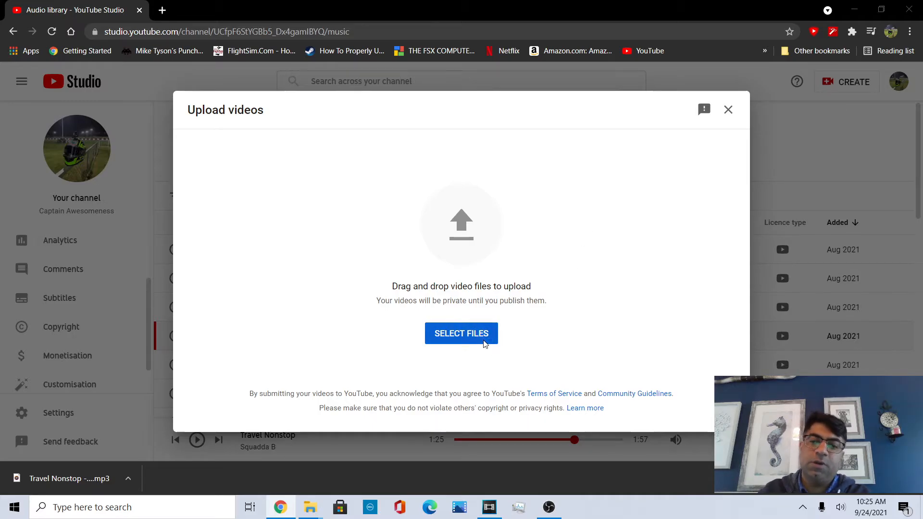
left_click(48, 116)
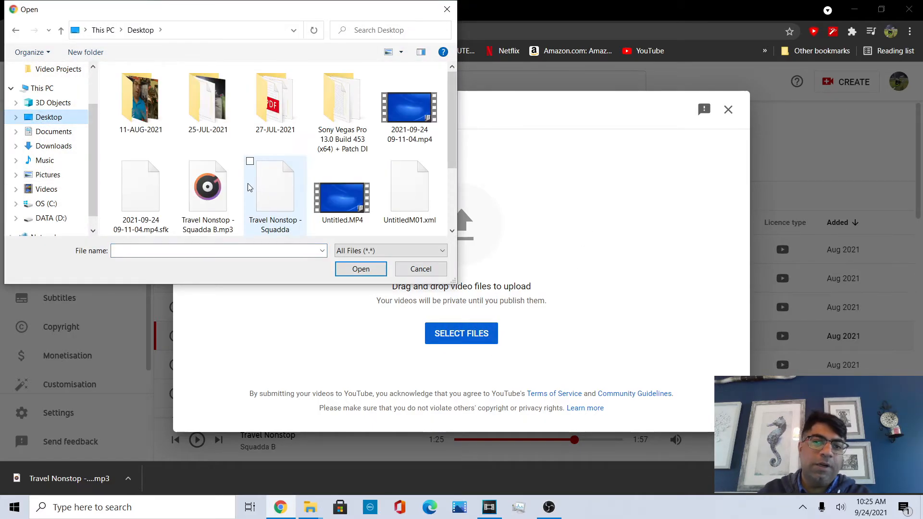
double_click(344, 218)
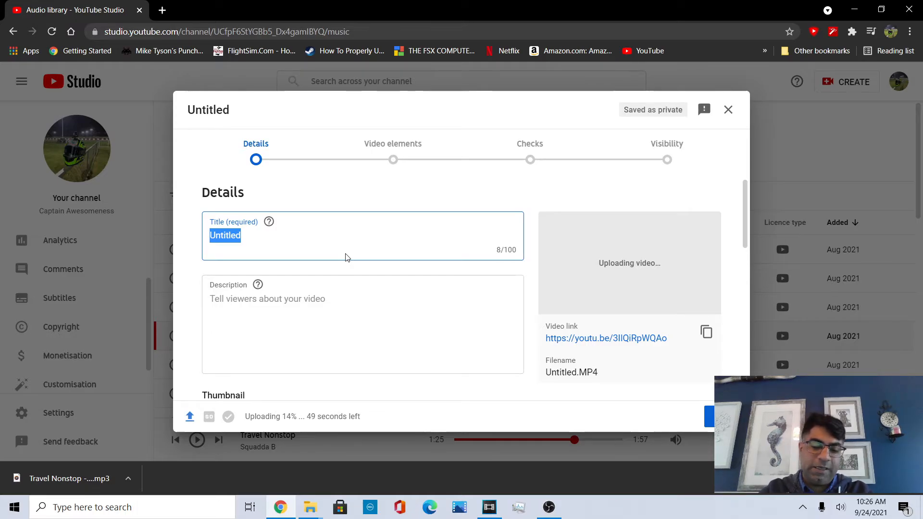
Title the video LOL! and enter the description chapters 0:00 Intro, 1:00 Blah and 2:00 Zeay.
type("LOL!")
left_click(316, 319)
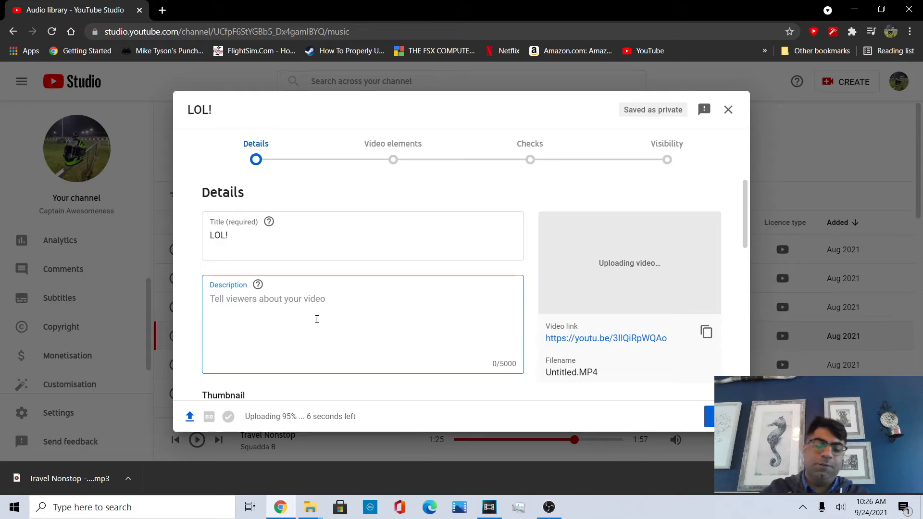
type("0:00")
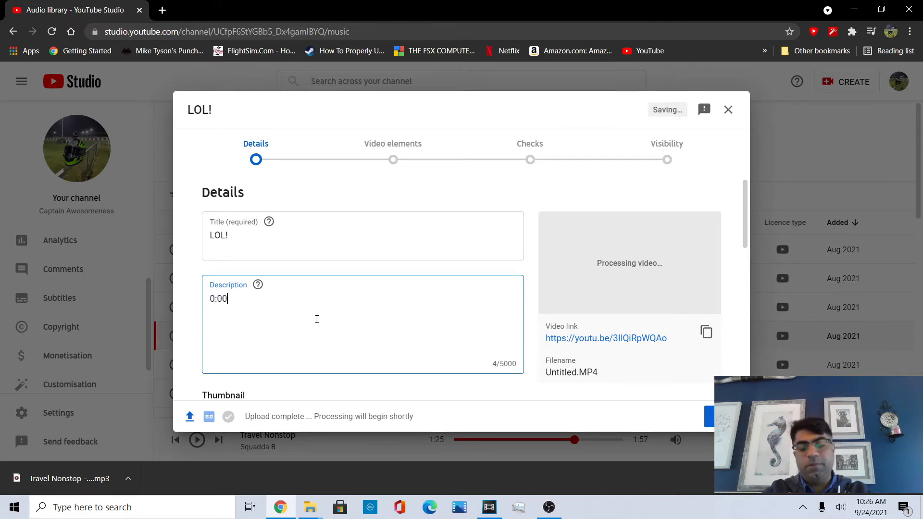
type(" Intro")
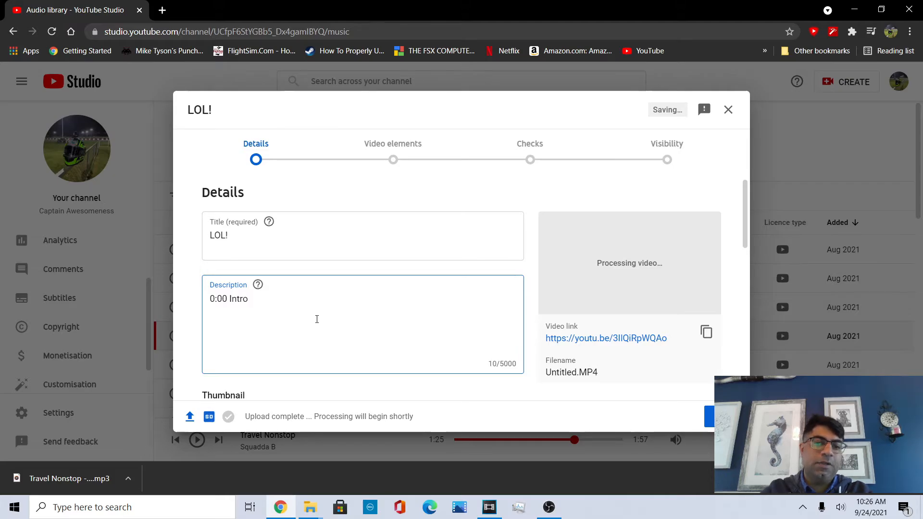
type("1")
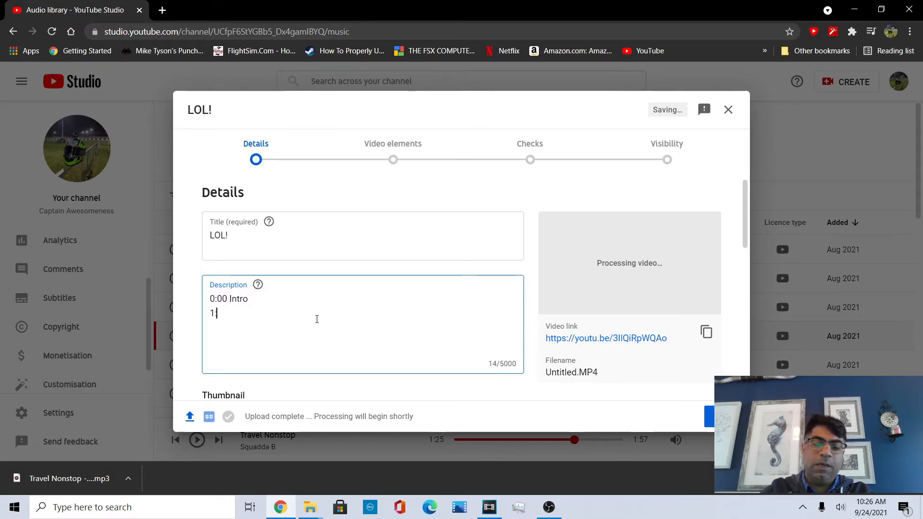
type(":00 B")
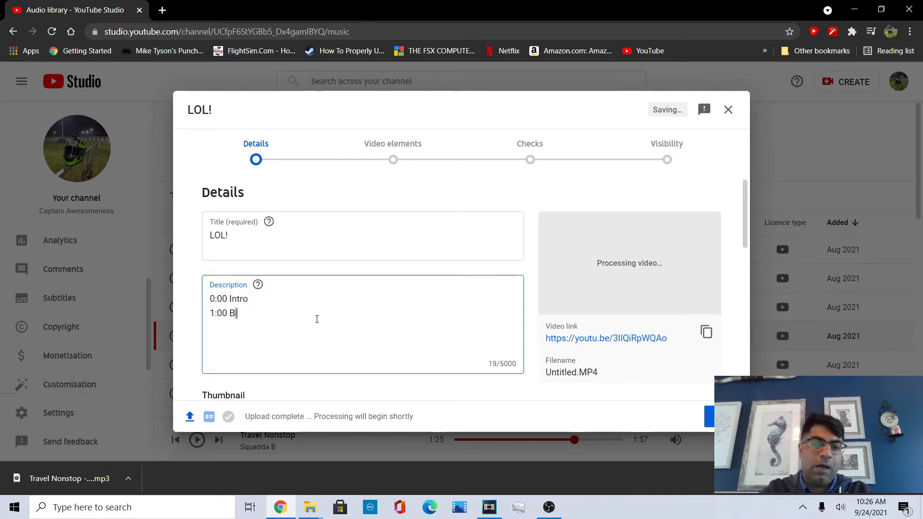
type("lah2:00")
type(" Sa")
key("BackSpace")
key("BackSpace")
type("Zee")
key("BackSpace")
type("ay")
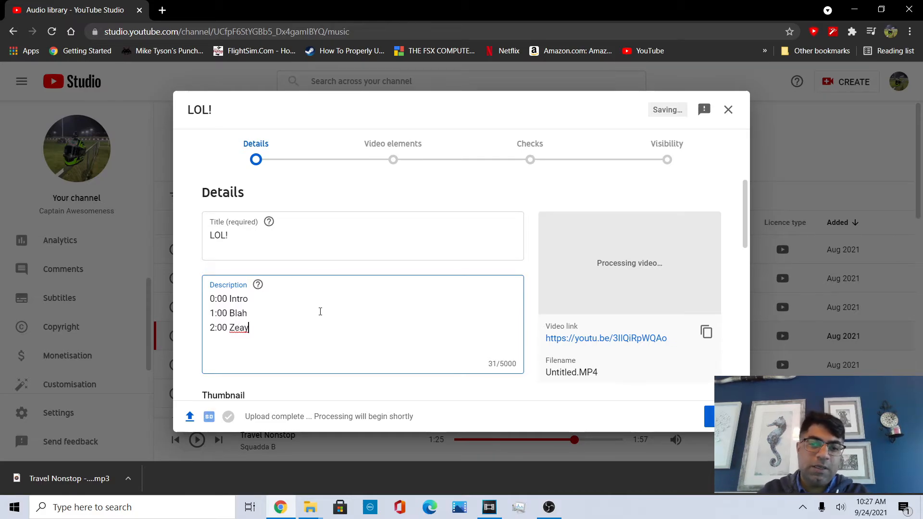
Review the available playlists without adding the video to any of them.
scroll(320, 311, "down", 4)
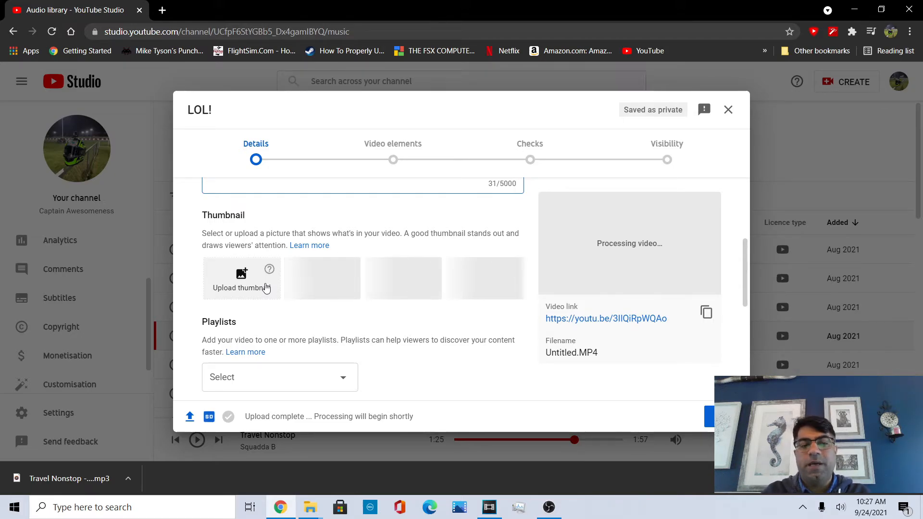
scroll(249, 288, "down", 2)
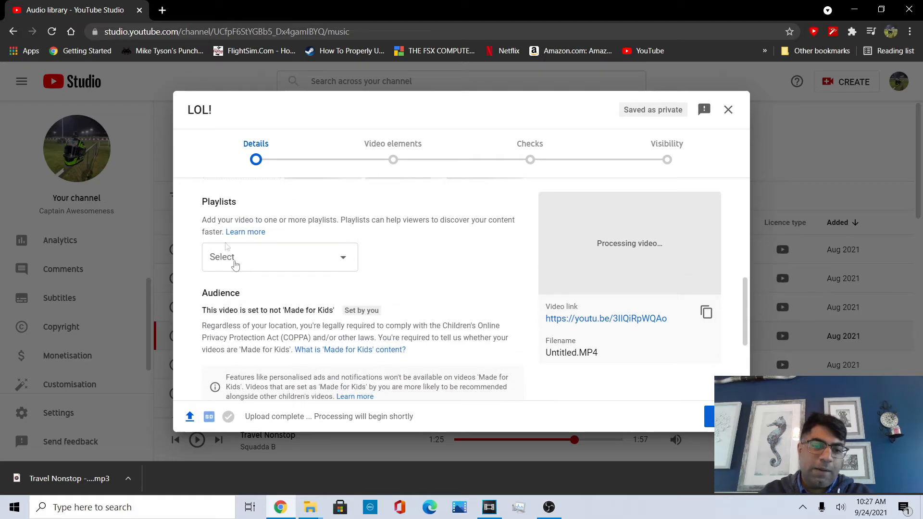
left_click(275, 267)
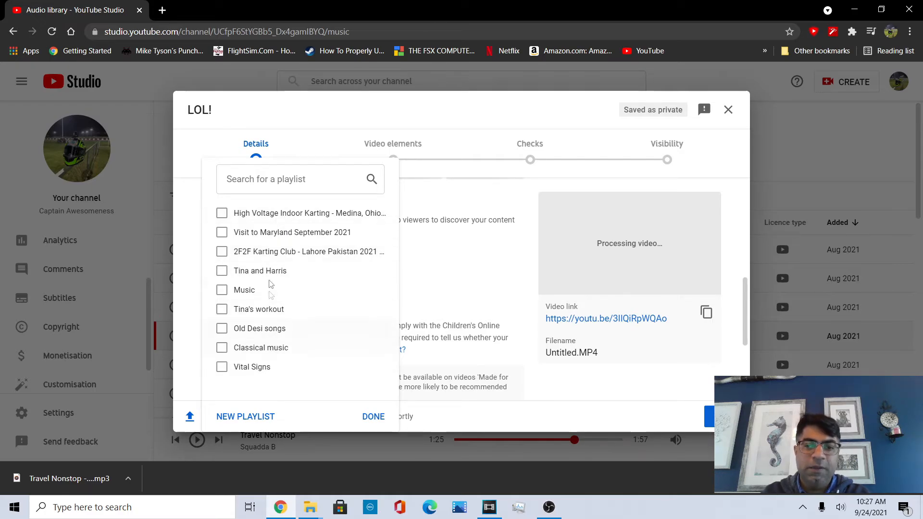
left_click(466, 288)
Expand the additional upload options and turn off automatic chapters.
scroll(465, 288, "down", 3)
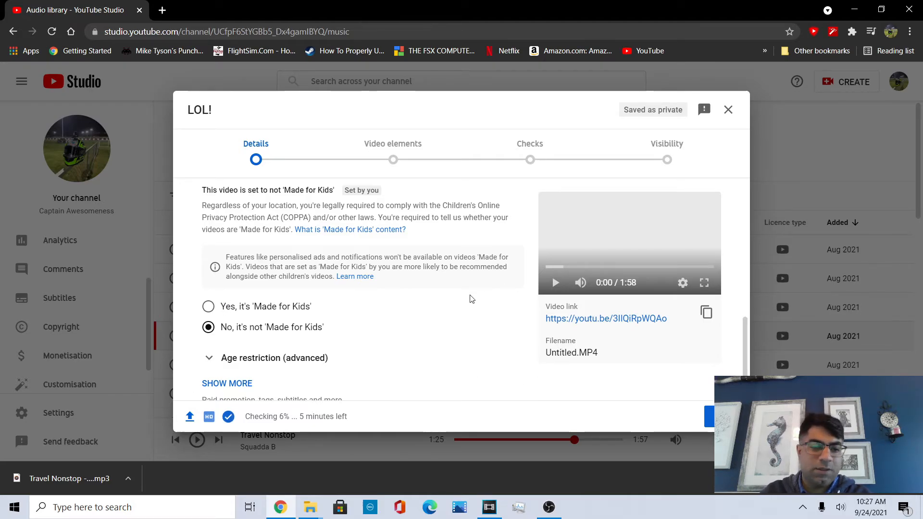
scroll(269, 341, "down", 2)
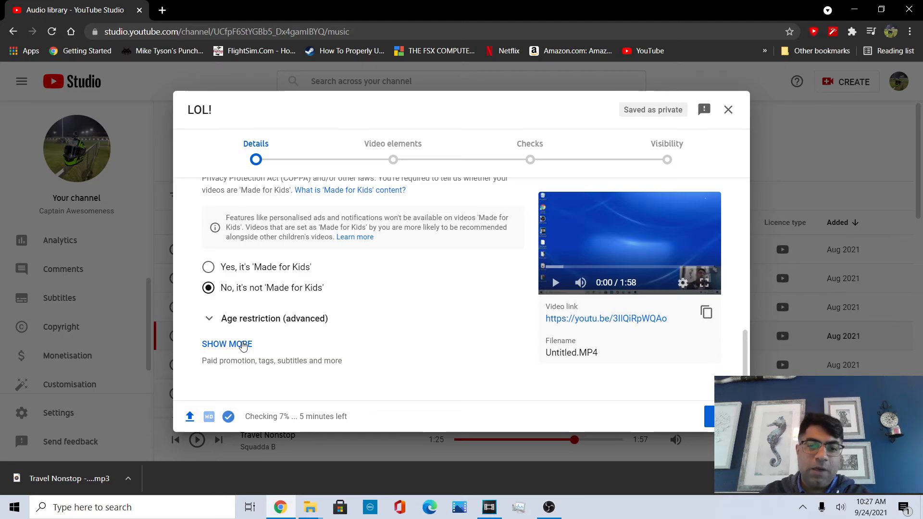
left_click(227, 344)
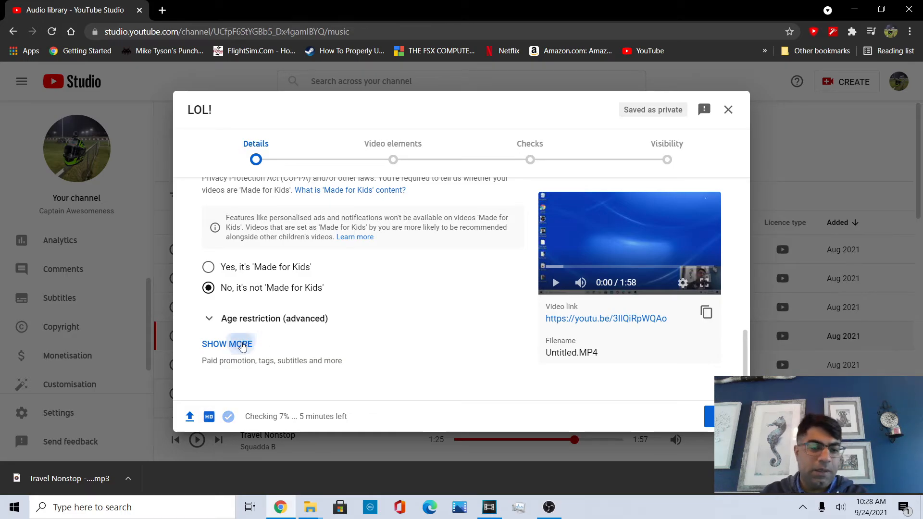
scroll(242, 346, "down", 1)
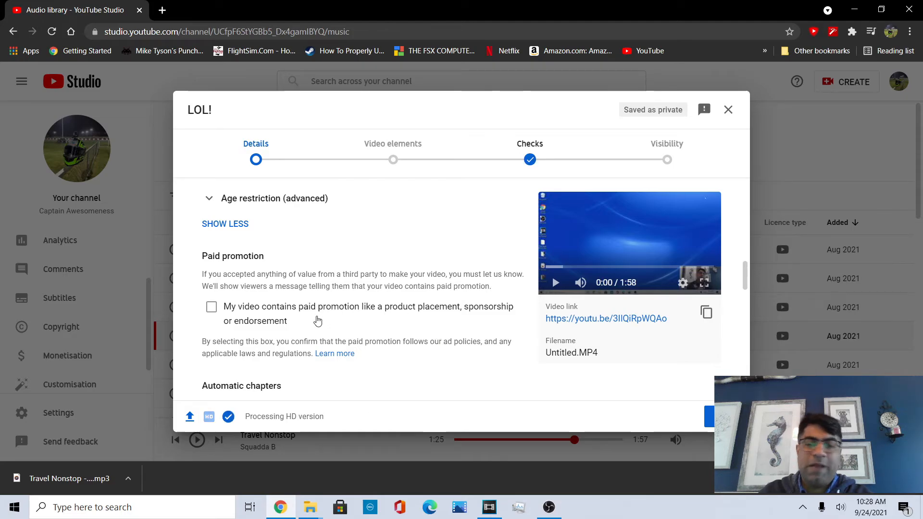
scroll(319, 317, "down", 2)
scroll(315, 316, "down", 2)
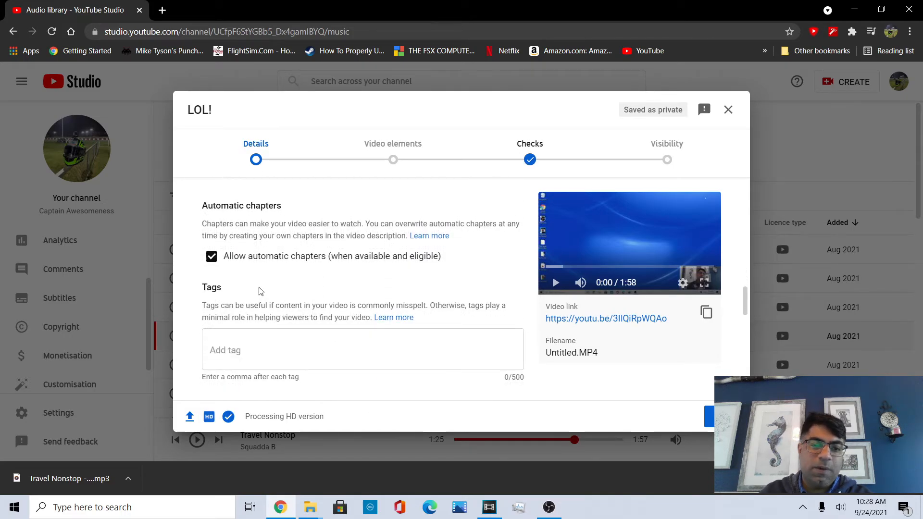
left_click(211, 256)
Add the tag captain awesomeness to the video.
scroll(266, 279, "down", 1)
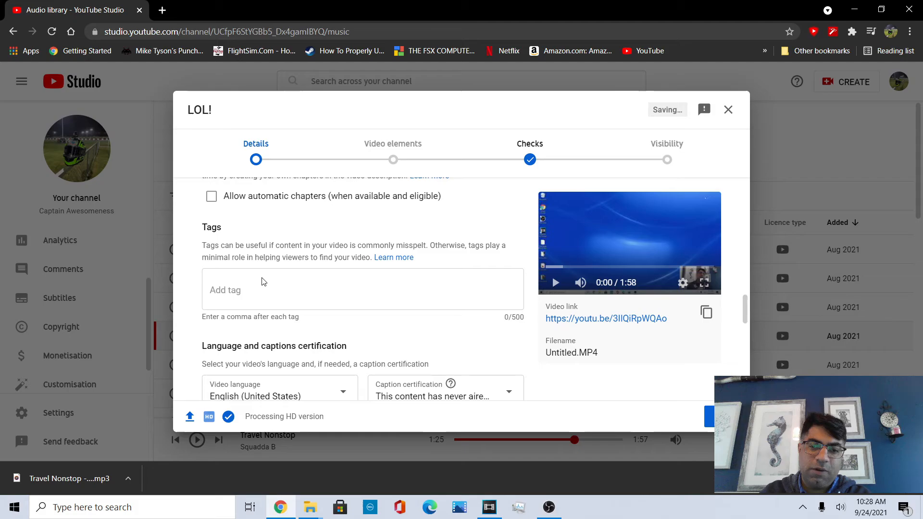
left_click(263, 284)
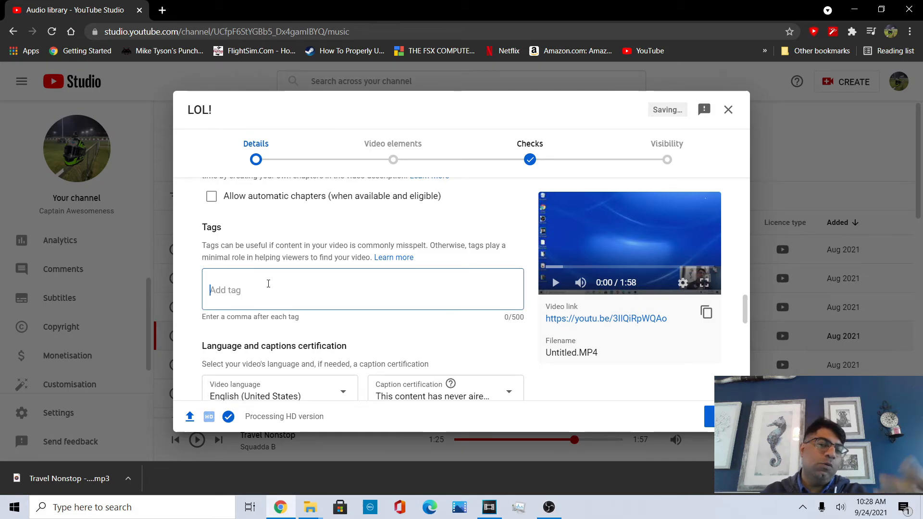
type("captai")
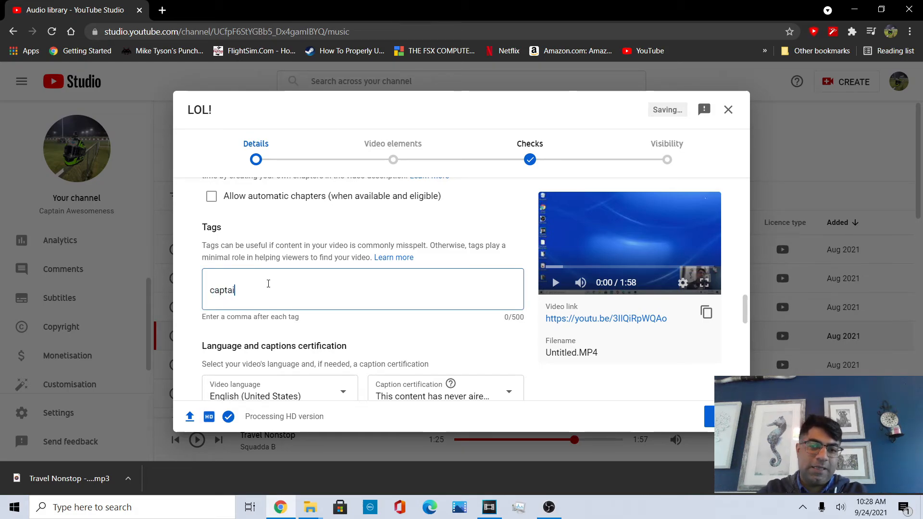
type("n awesomeness")
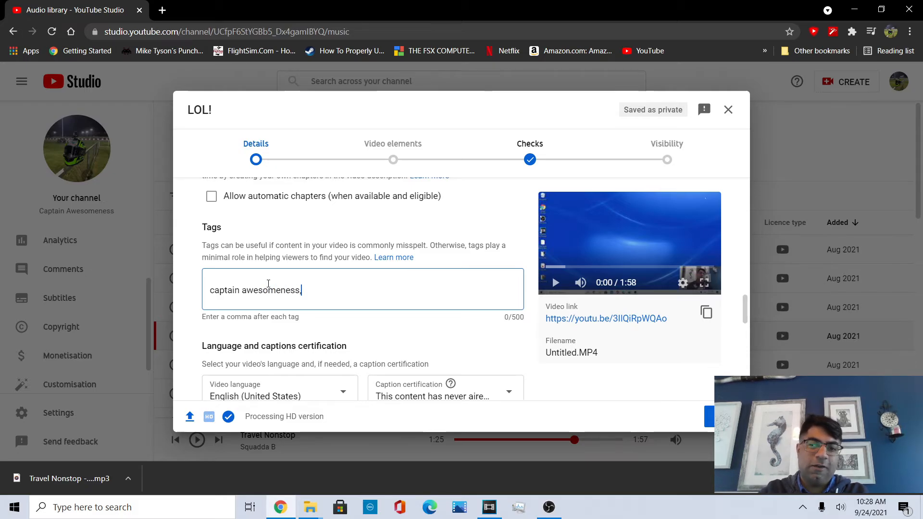
type(",")
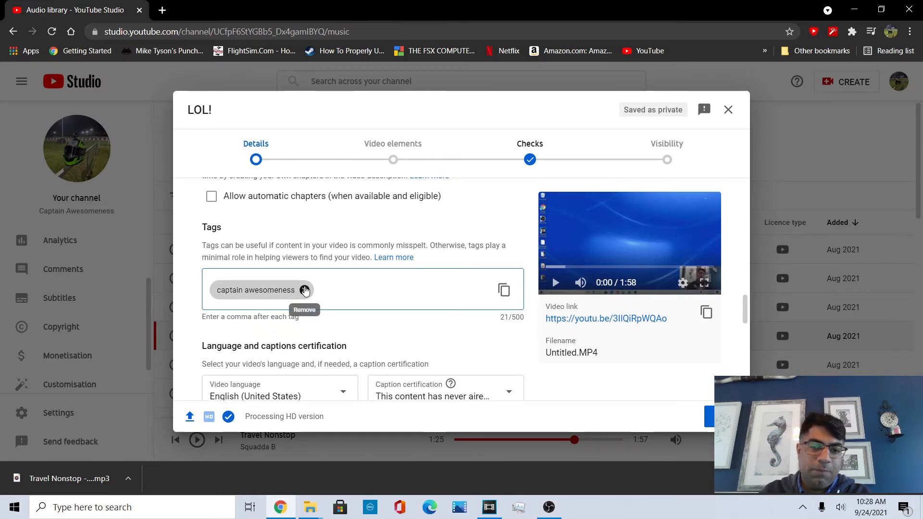
Set the caption certification to the FCC and/or US Congress exemption option.
left_click(304, 290)
scroll(288, 288, "down", 4)
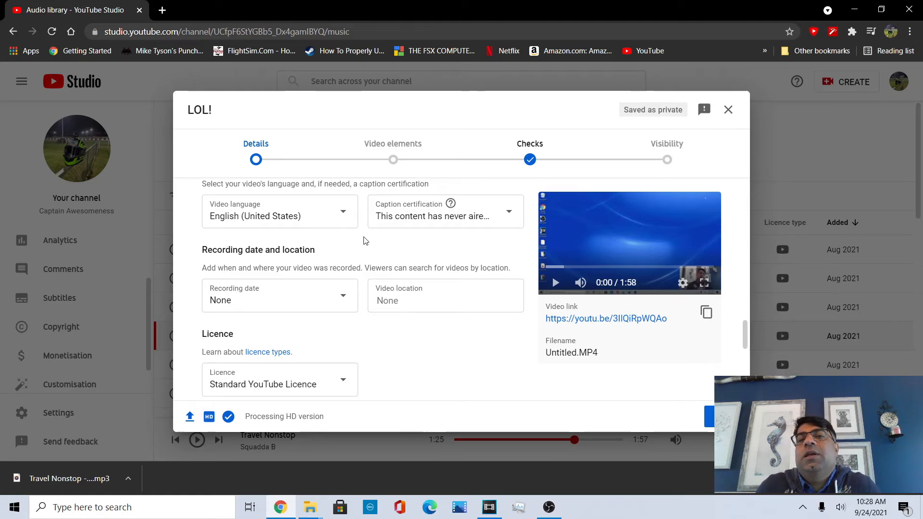
left_click(409, 230)
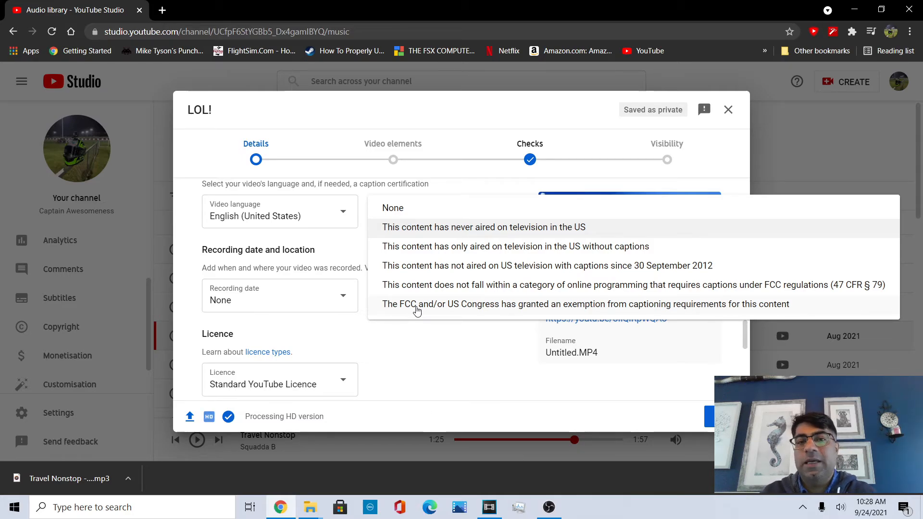
left_click(417, 310)
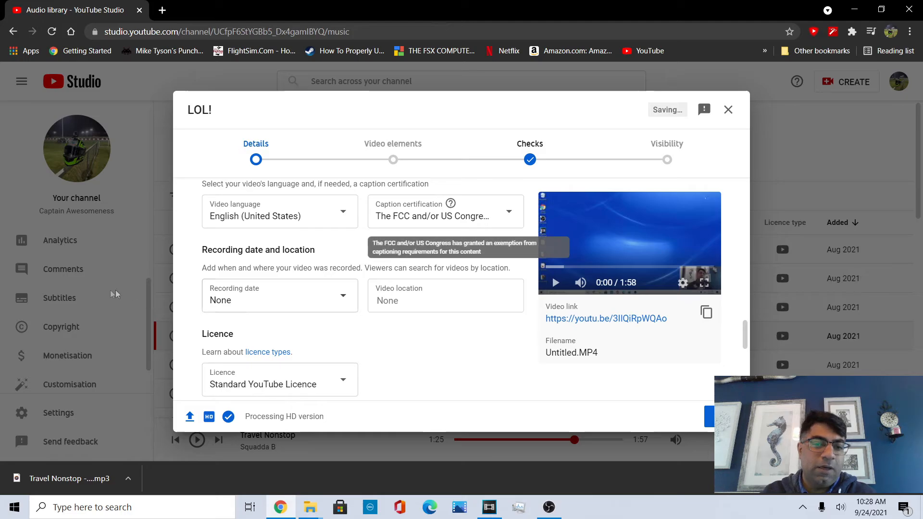
Set the recording date to 24 Sept 2021 and the video location to Strongsville OH.
left_click(268, 297)
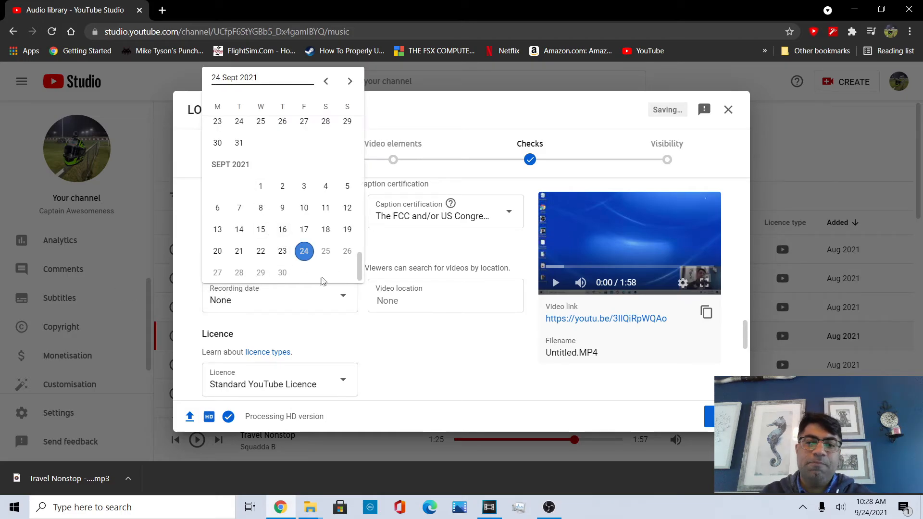
left_click(303, 250)
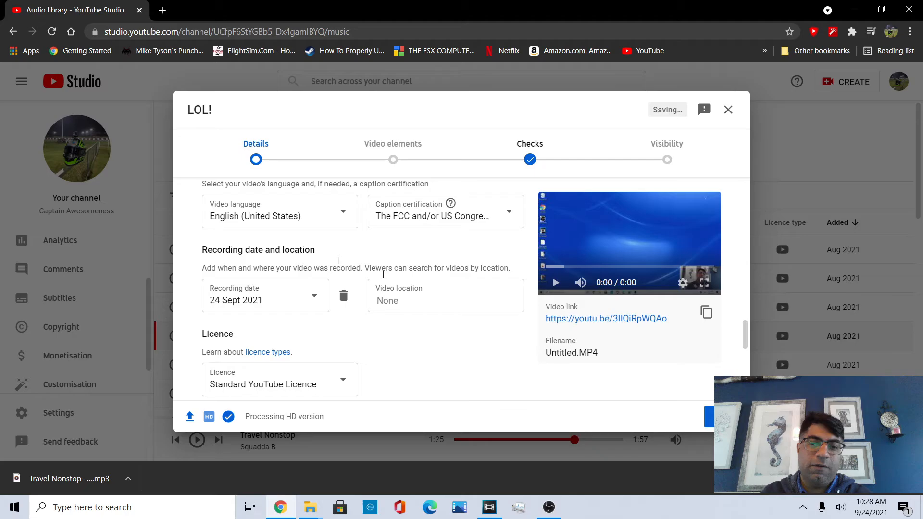
left_click(418, 297)
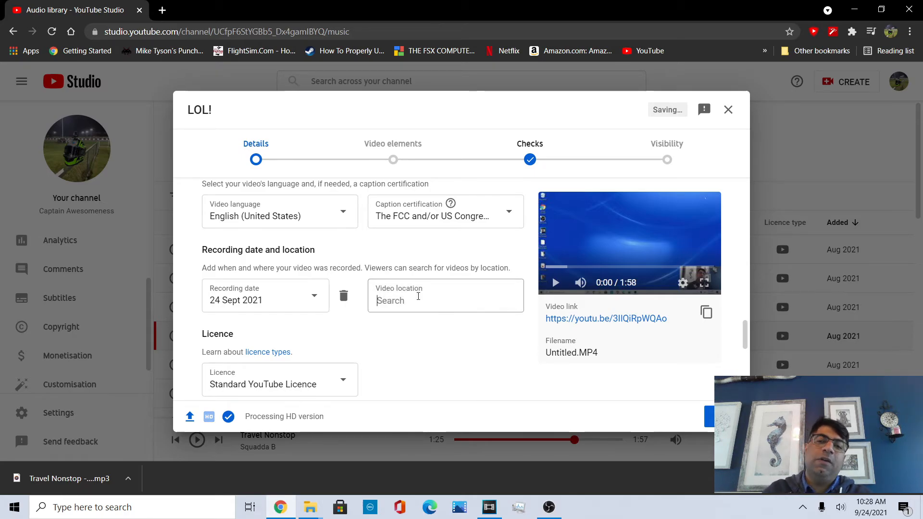
type("strongsville")
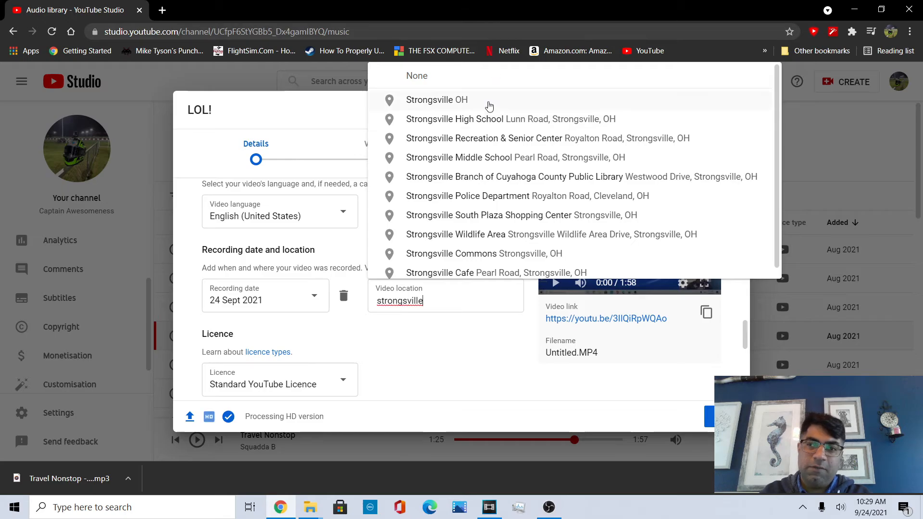
left_click(485, 101)
Turn off allowing people to sample this content for Shorts.
scroll(288, 293, "down", 3)
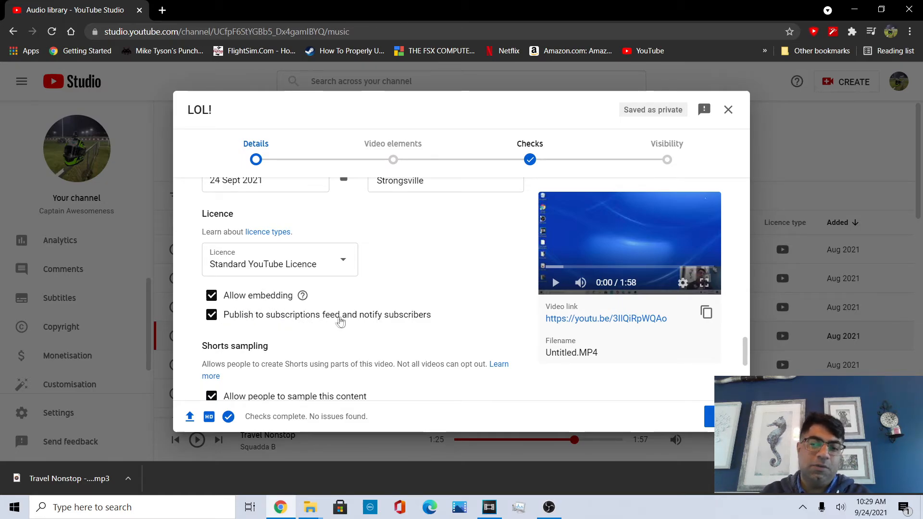
scroll(343, 322, "down", 2)
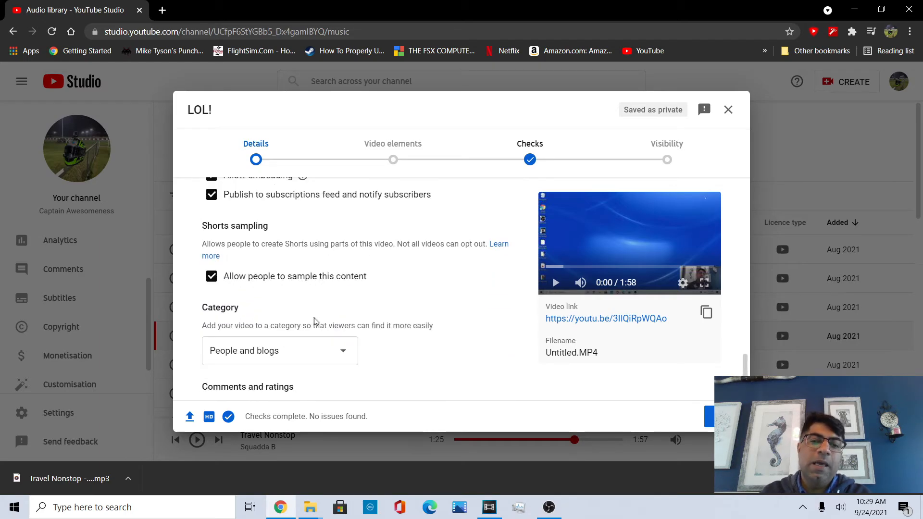
left_click(250, 282)
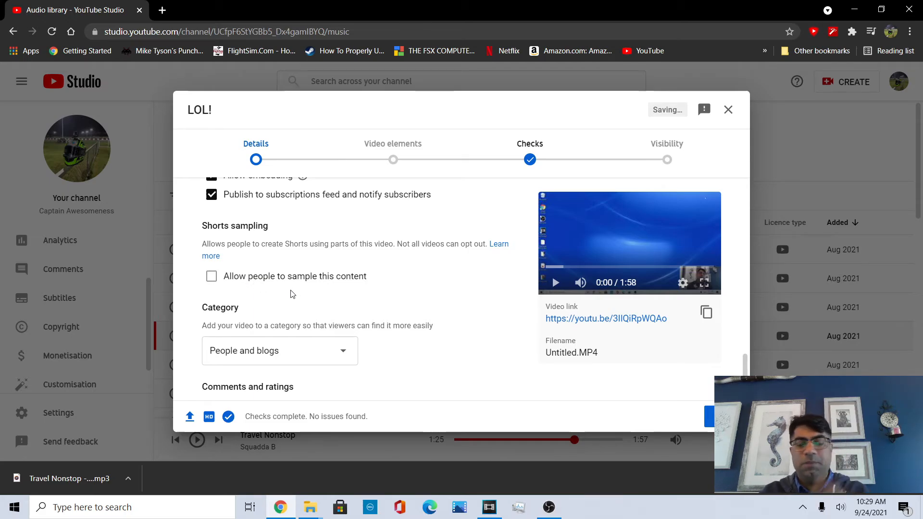
Finish the details page and move on to the Video elements page.
scroll(293, 294, "down", 1)
scroll(335, 312, "down", 1)
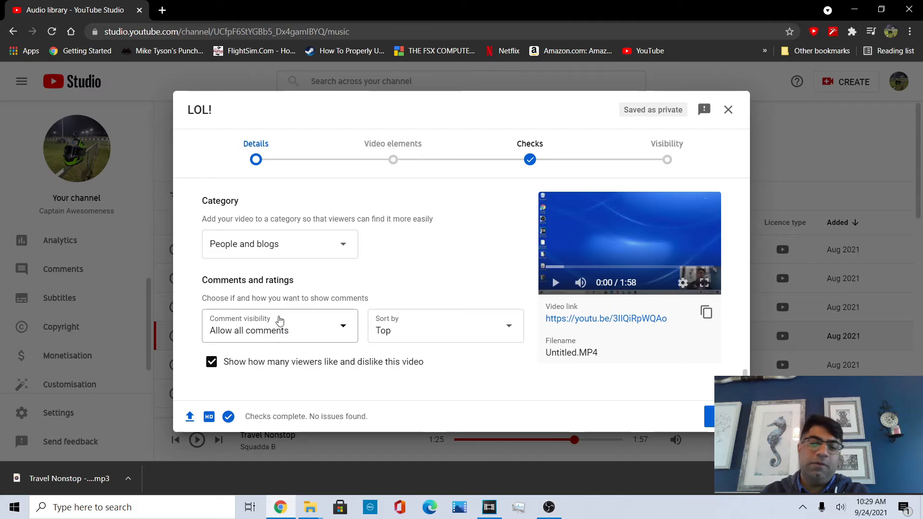
left_click(709, 427)
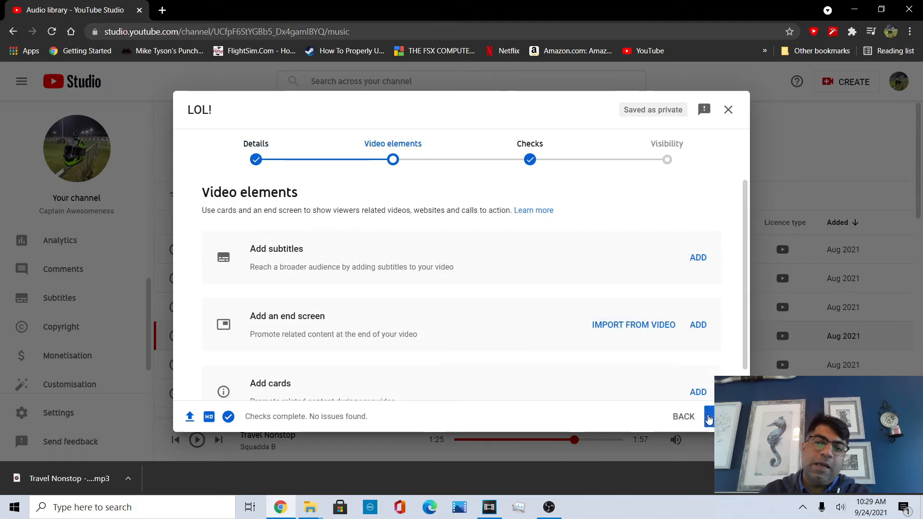
Open the end screen editor and apply the 1 video, 1 playlist template, then undo it.
scroll(388, 310, "down", 1)
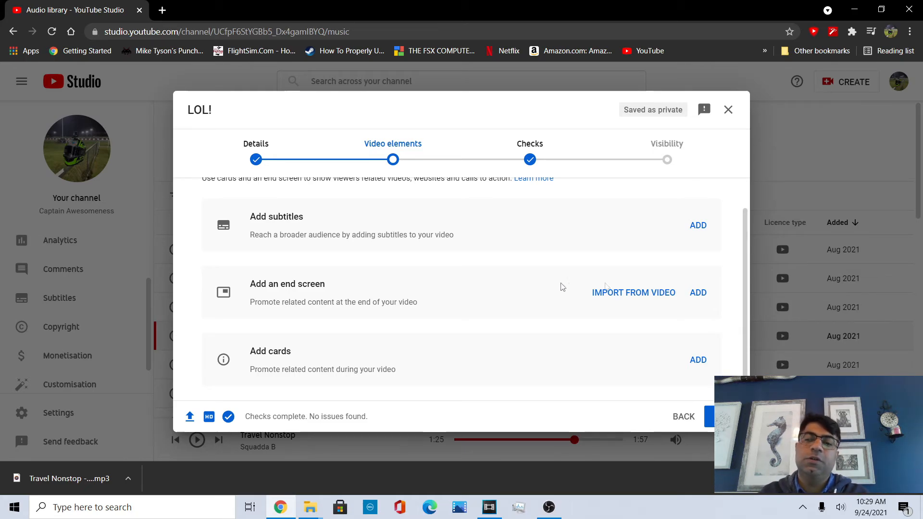
left_click(698, 293)
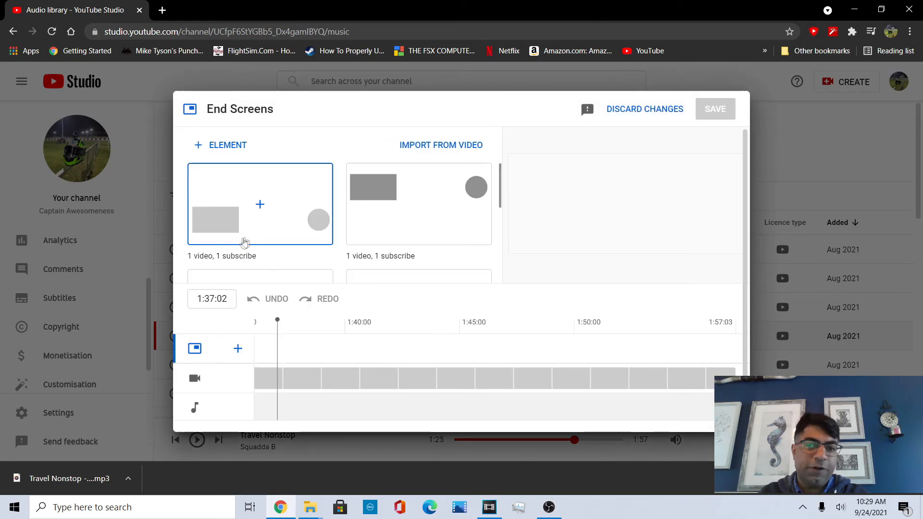
scroll(392, 274, "down", 3)
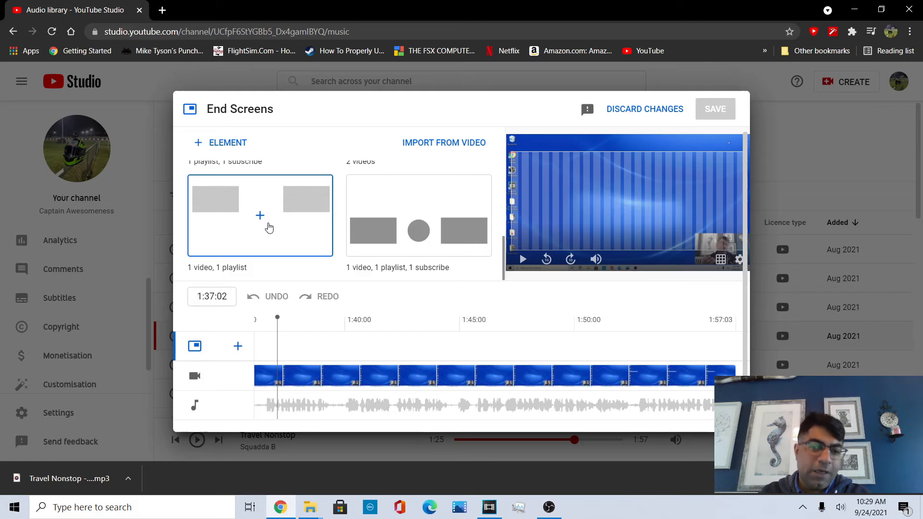
left_click(268, 226)
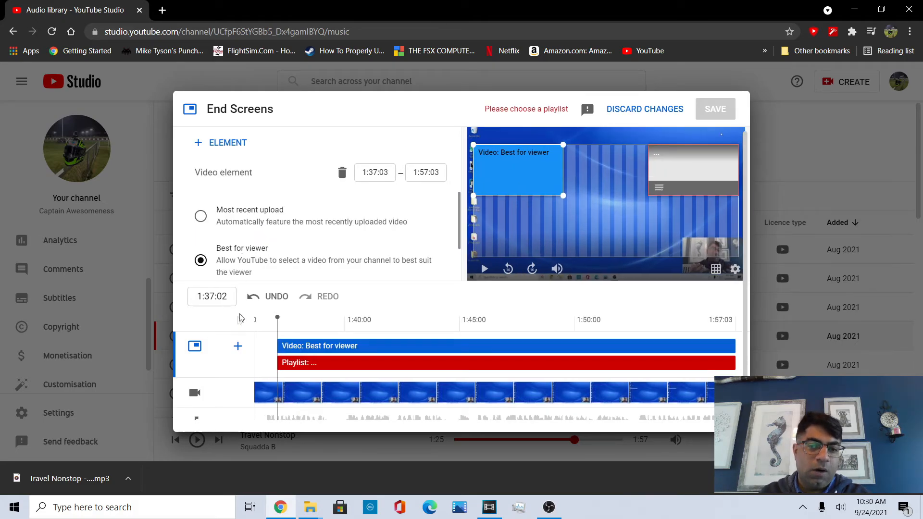
left_click(251, 298)
Apply the 1 video, 1 playlist, 1 subscribe end-screen template and open the playlist chooser without picking a playlist.
scroll(354, 207, "down", 4)
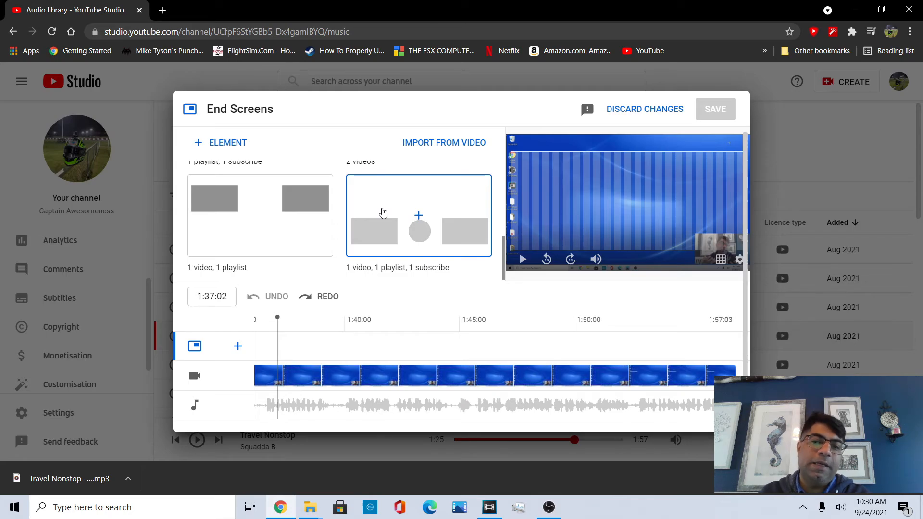
left_click(383, 213)
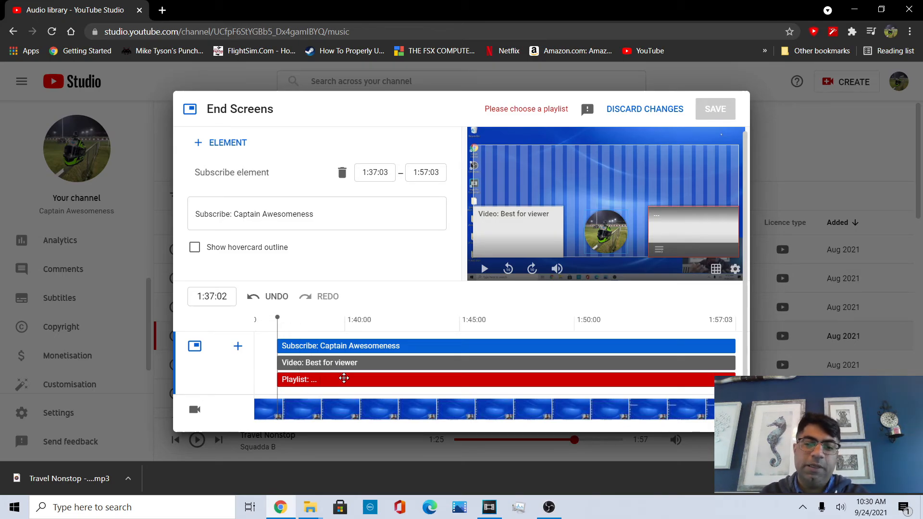
left_click(336, 380)
left_click(301, 218)
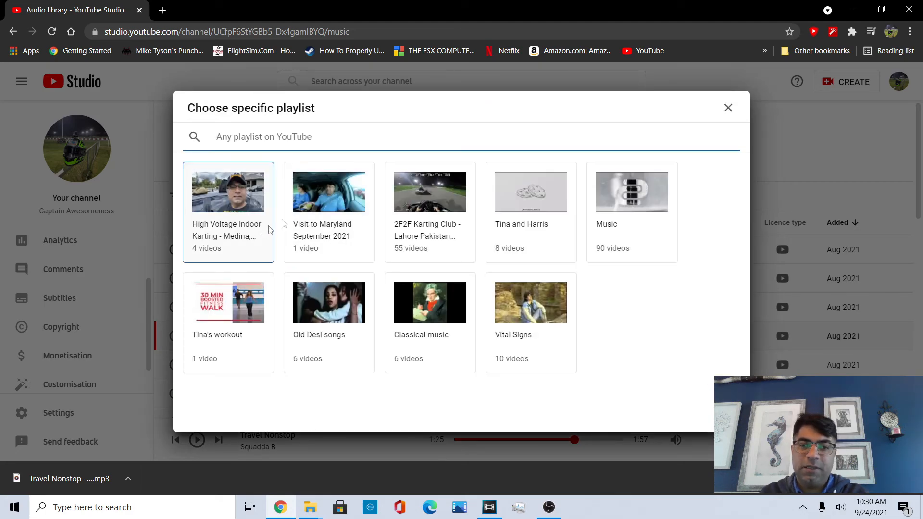
left_click(728, 108)
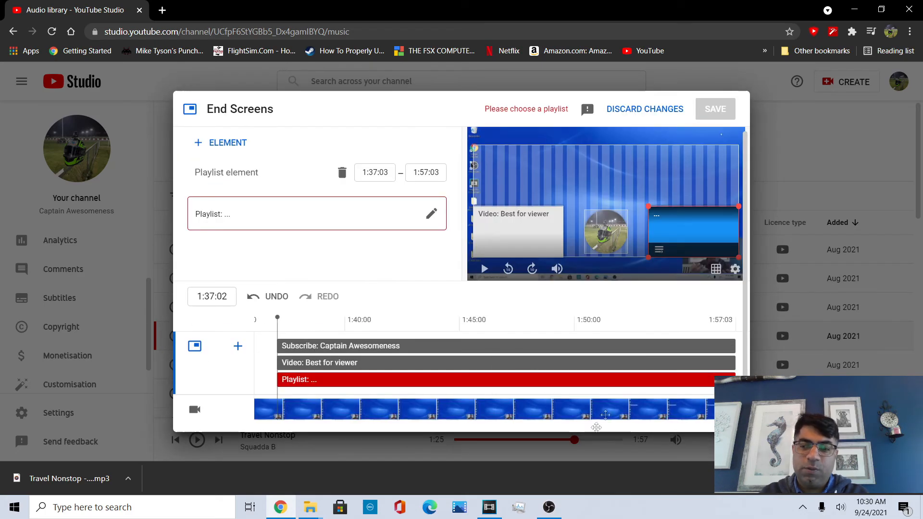
Continue past the video elements and copyright checks to the Visibility page.
scroll(548, 322, "down", 1)
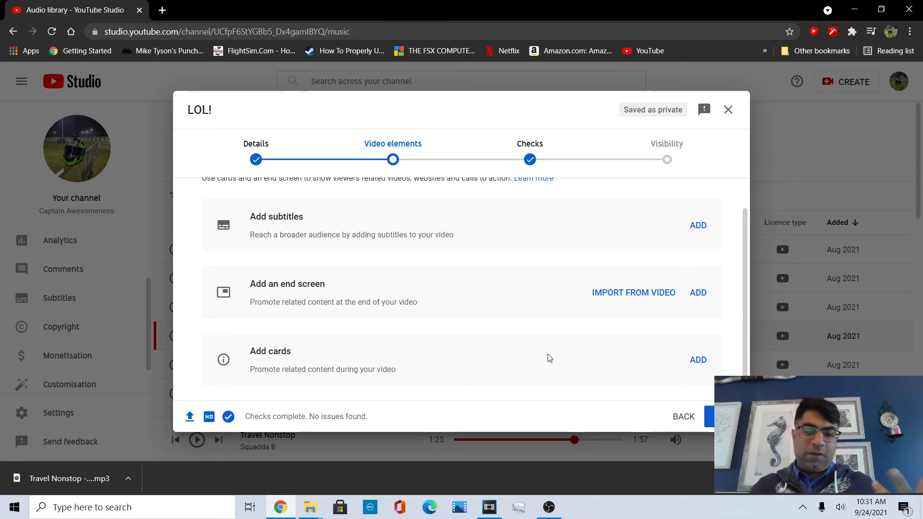
left_click(710, 416)
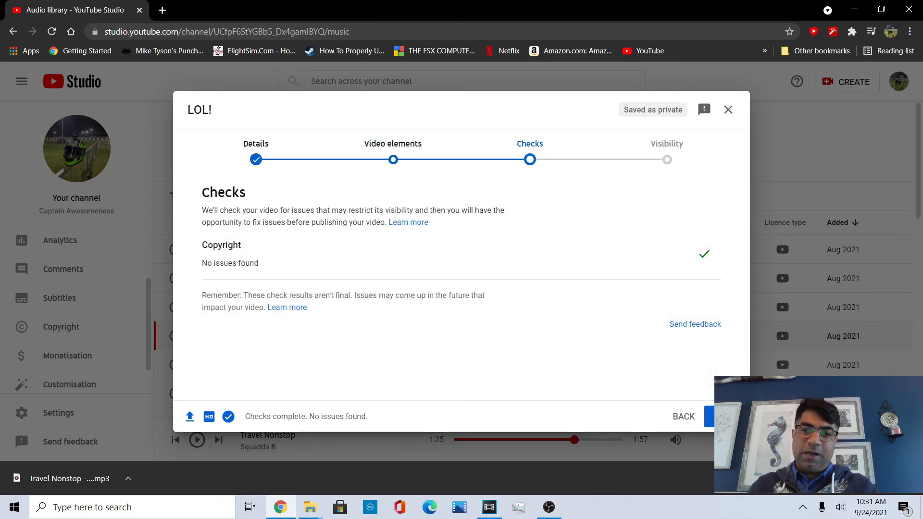
left_click(719, 415)
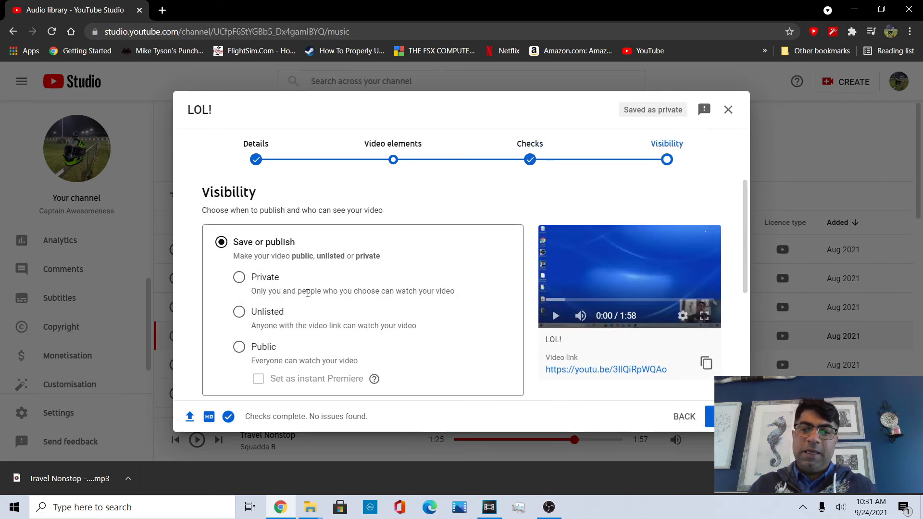
Try the Public, Private and Unlisted visibility options in turn.
scroll(270, 273, "down", 1)
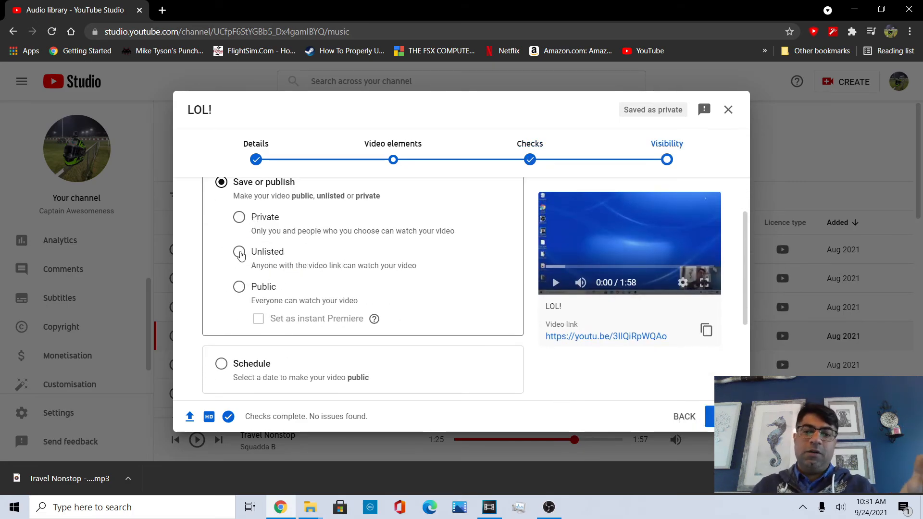
left_click(238, 288)
left_click(252, 220)
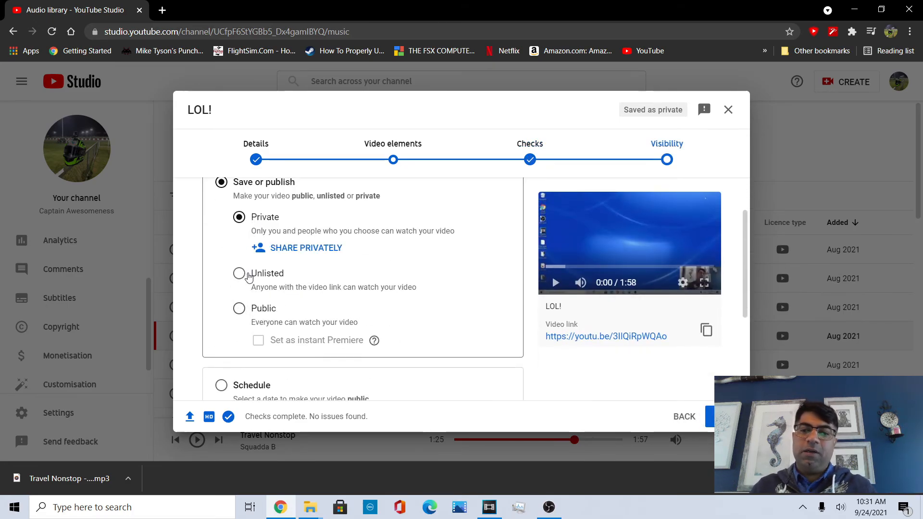
left_click(241, 272)
Choose to schedule the video and set the publish date to 26 Sept 2021.
scroll(236, 265, "down", 3)
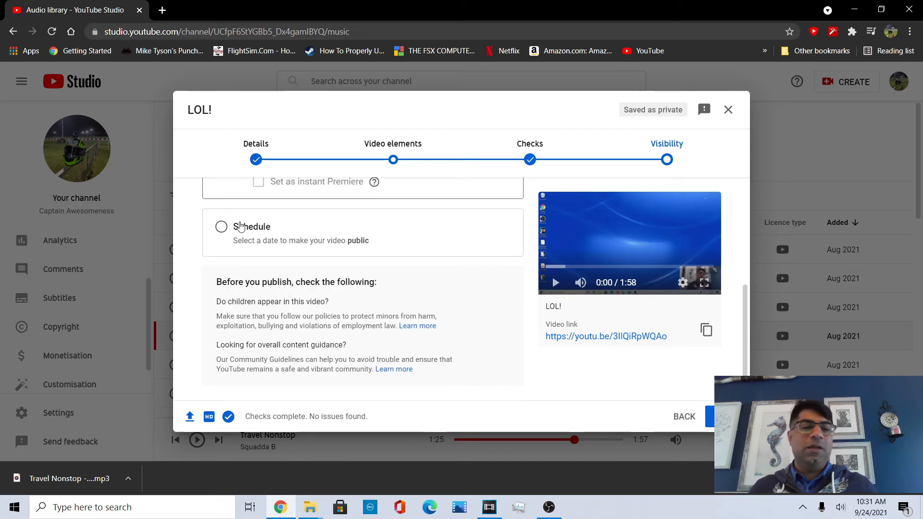
left_click(241, 225)
scroll(302, 274, "up", 1)
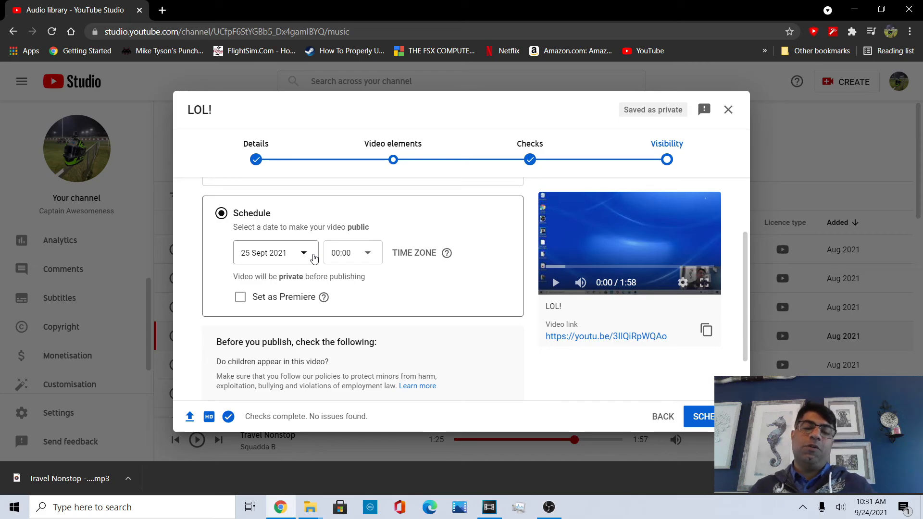
left_click(313, 258)
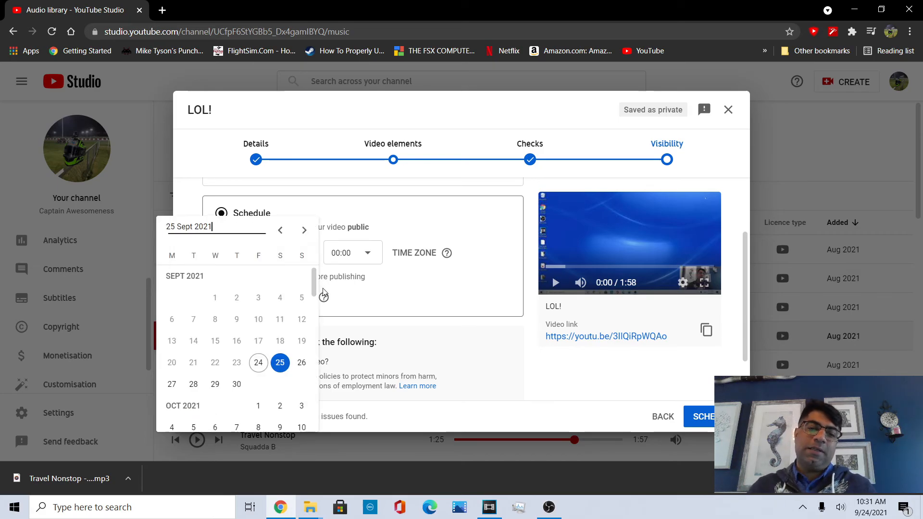
left_click(300, 364)
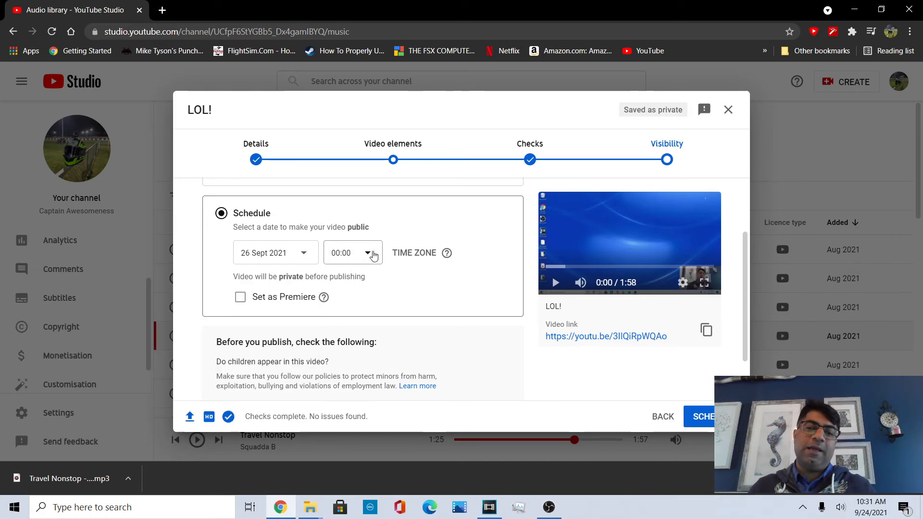
Set the scheduled publish time to 11:00.
left_click(356, 252)
scroll(362, 302, "down", 4)
scroll(359, 303, "up", 5)
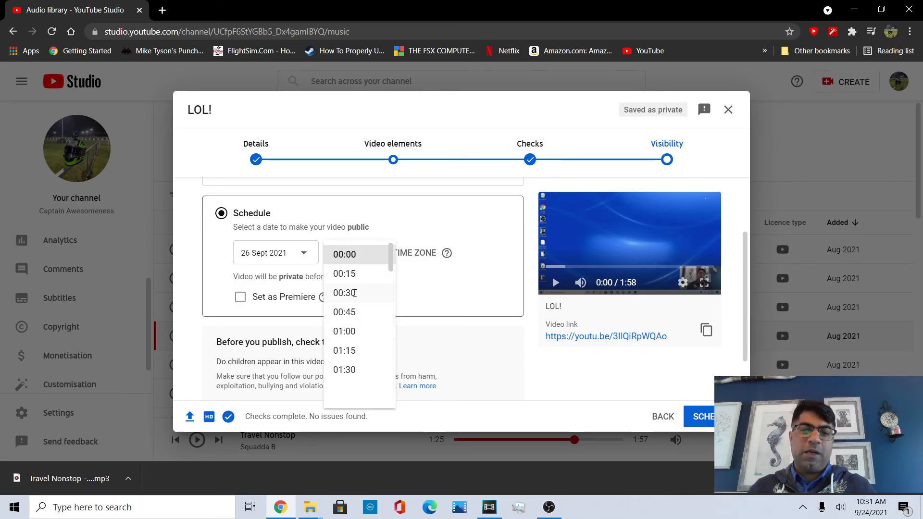
scroll(356, 288, "down", 9)
scroll(356, 313, "down", 6)
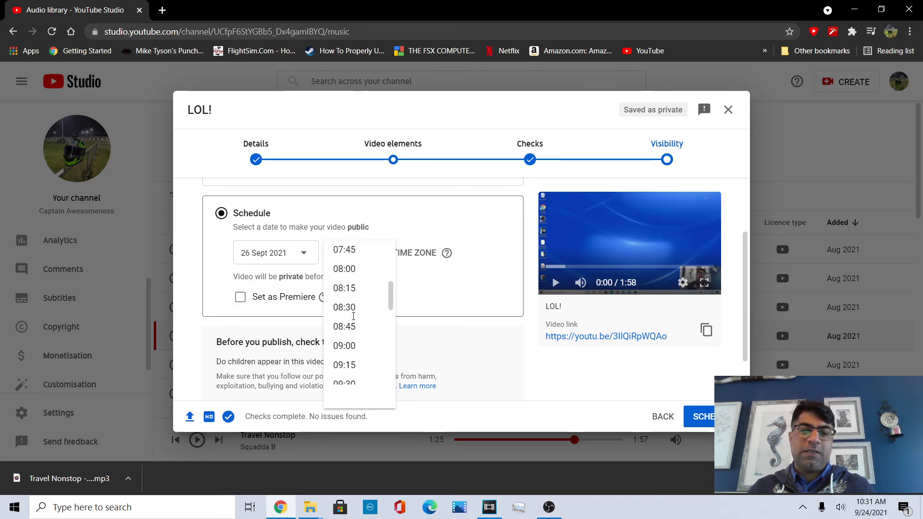
left_click(356, 377)
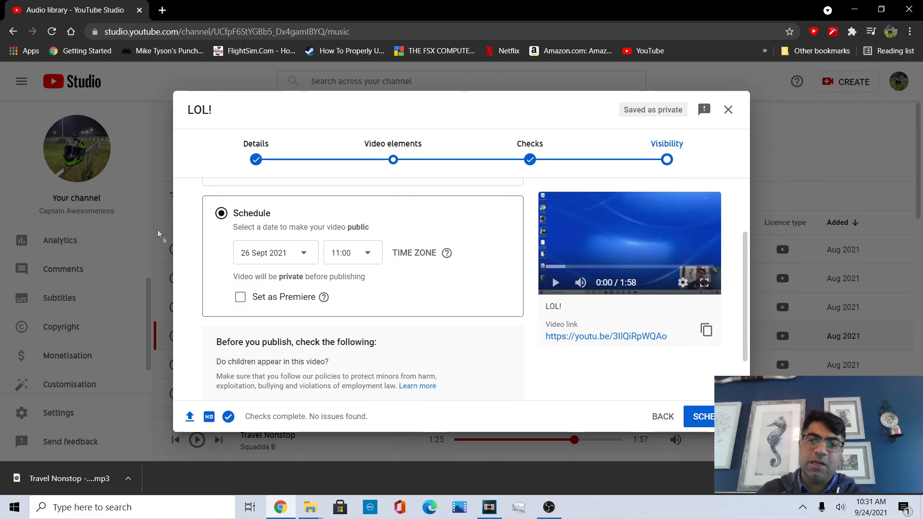
Set the visibility to Public and publish the video.
scroll(274, 296, "up", 2)
left_click(255, 245)
scroll(428, 330, "down", 3)
left_click(239, 227)
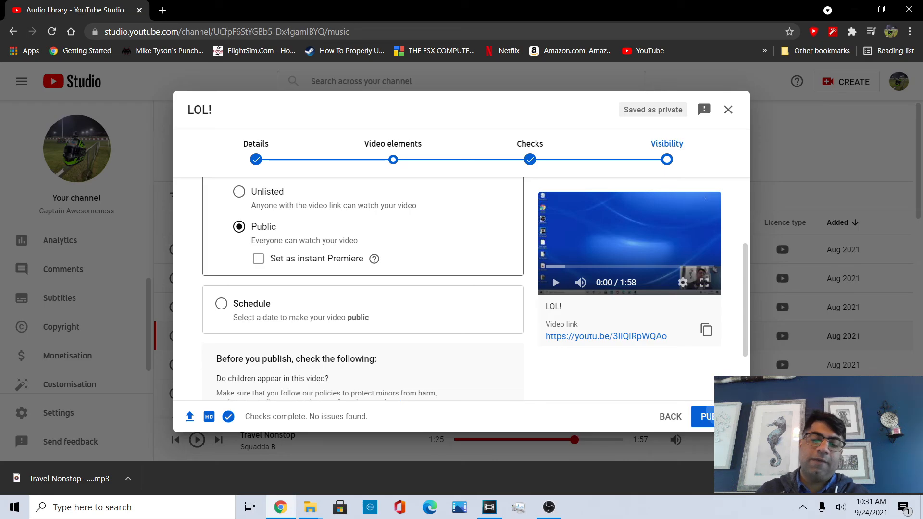
left_click(703, 416)
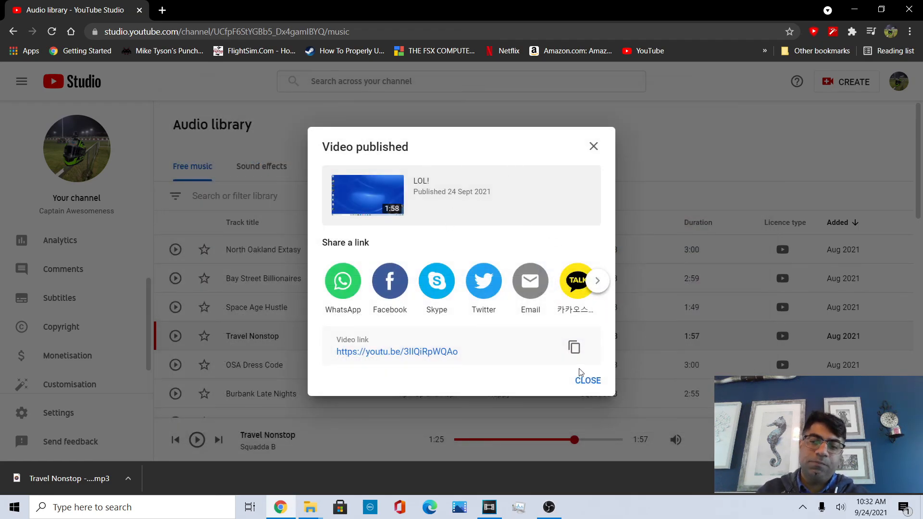
Close the published-video dialog and open the channel's Content page.
left_click(582, 381)
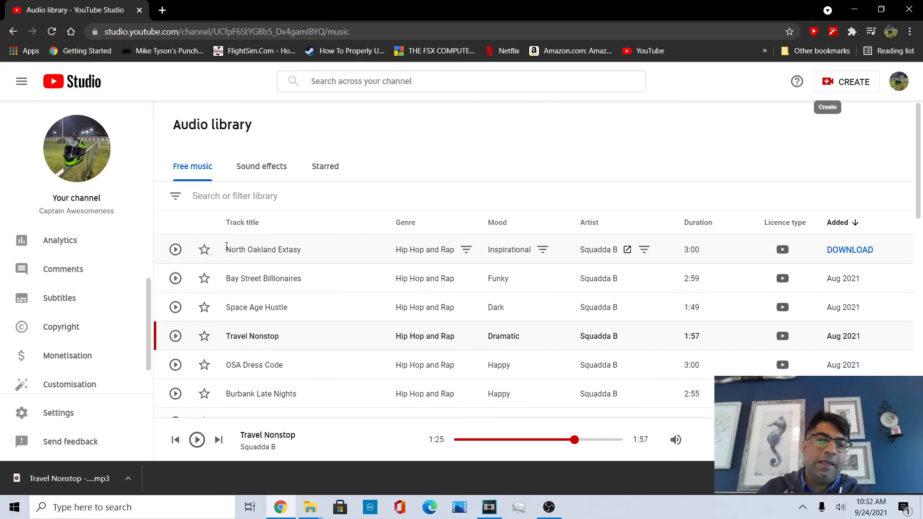
scroll(54, 259, "up", 2)
left_click(56, 268)
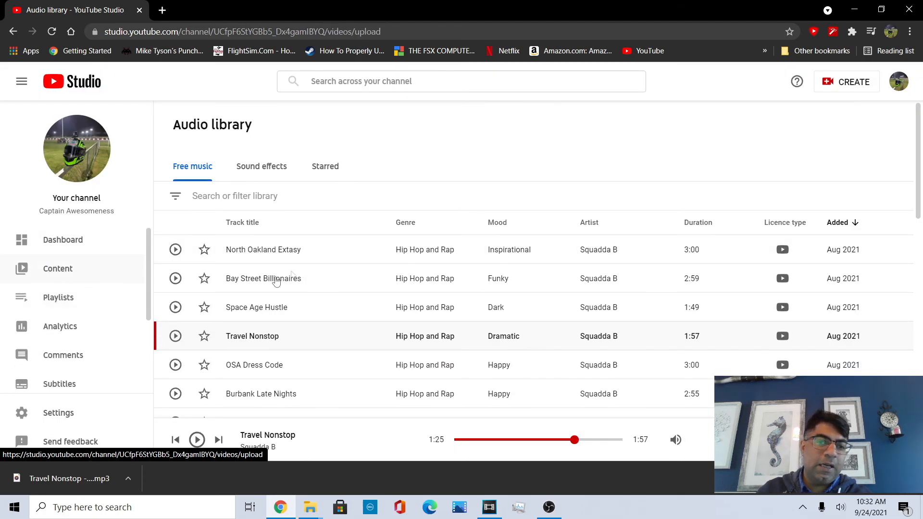